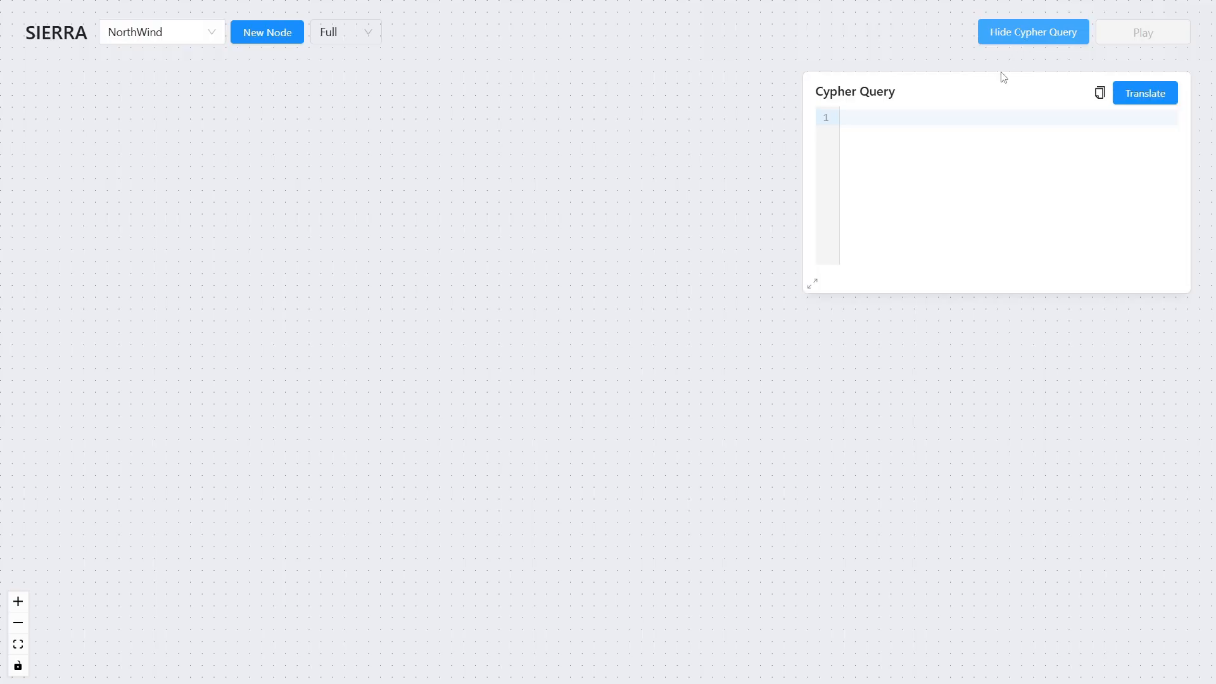
# Step: Resize the Cypher Query panel, enlarging it slightly and then making it narrower
pyautogui.moveTo(815, 277); pyautogui.dragTo(799, 302)
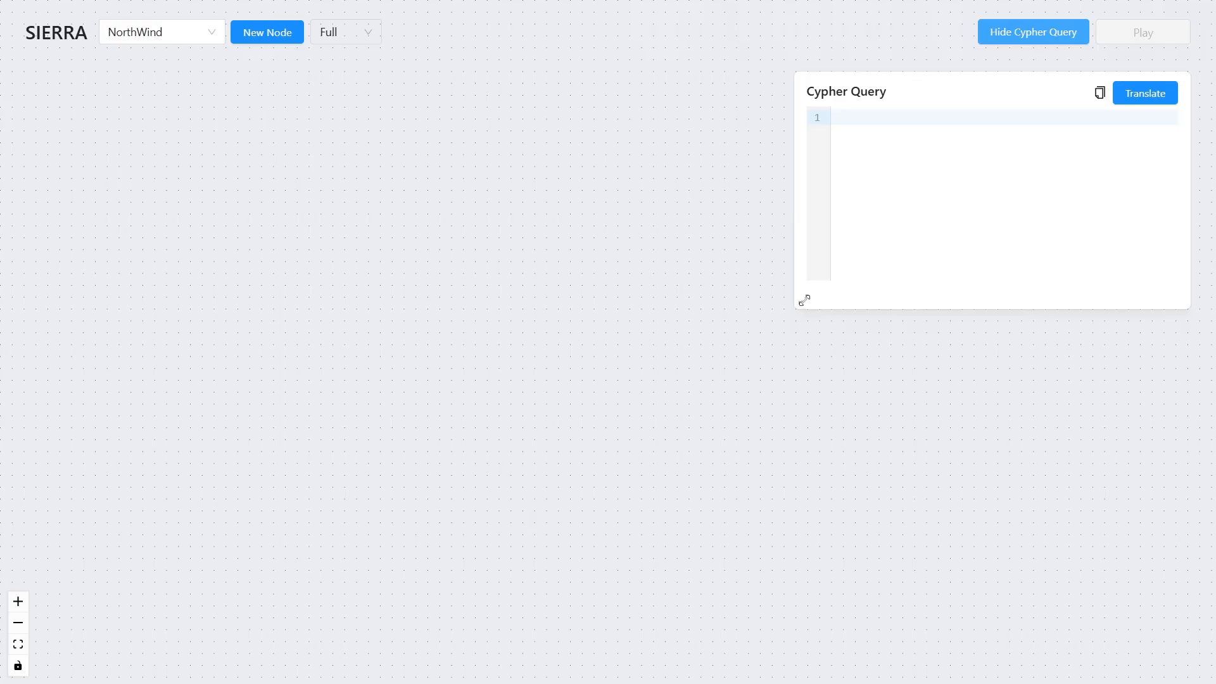
pyautogui.moveTo(804, 300); pyautogui.dragTo(852, 295)
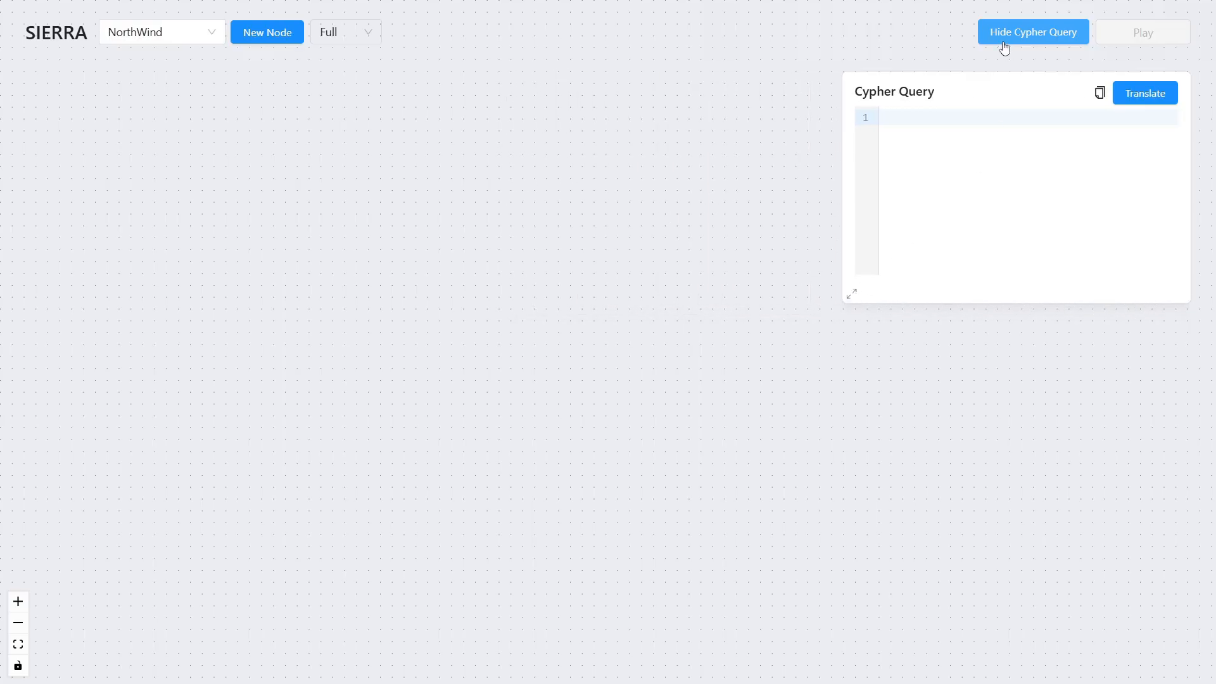
# Step: Paste the query MATCH (a:Product)-[ra:PART_OF]->(b:Category) RETURN a, b from the clipboard history and translate it into a graph
pyautogui.click(987, 178)
pyautogui.press('super+v')
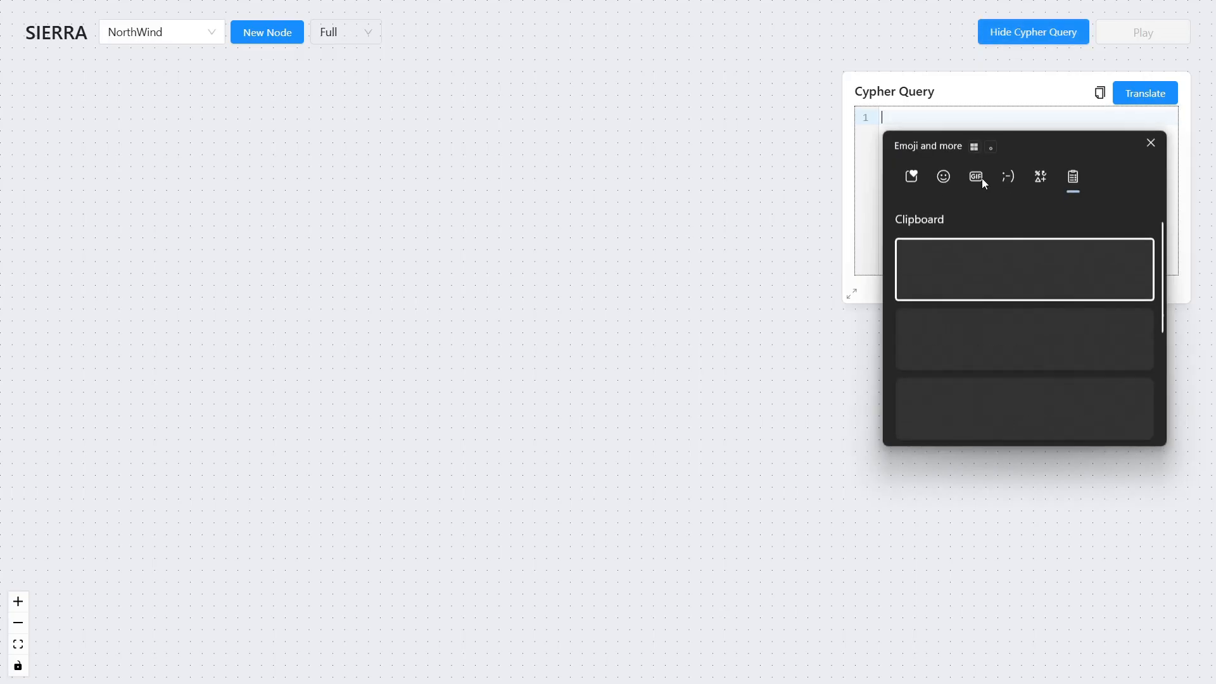
pyautogui.click(996, 271)
pyautogui.click(1141, 103)
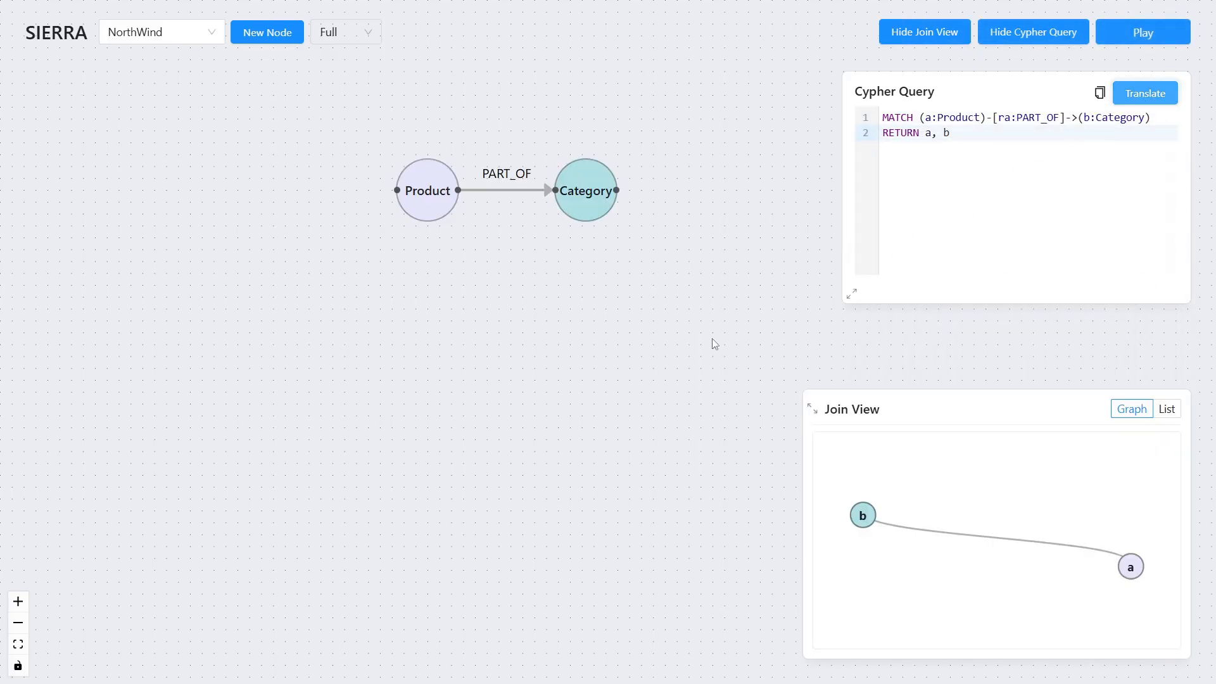
# Step: Examine the Product node's properties, join option, query builder and possible targets
pyautogui.moveTo(638, 292); pyautogui.dragTo(635, 507)
pyautogui.scroll(5, 522, 466)
pyautogui.rightClick(489, 470)
pyautogui.click(455, 461)
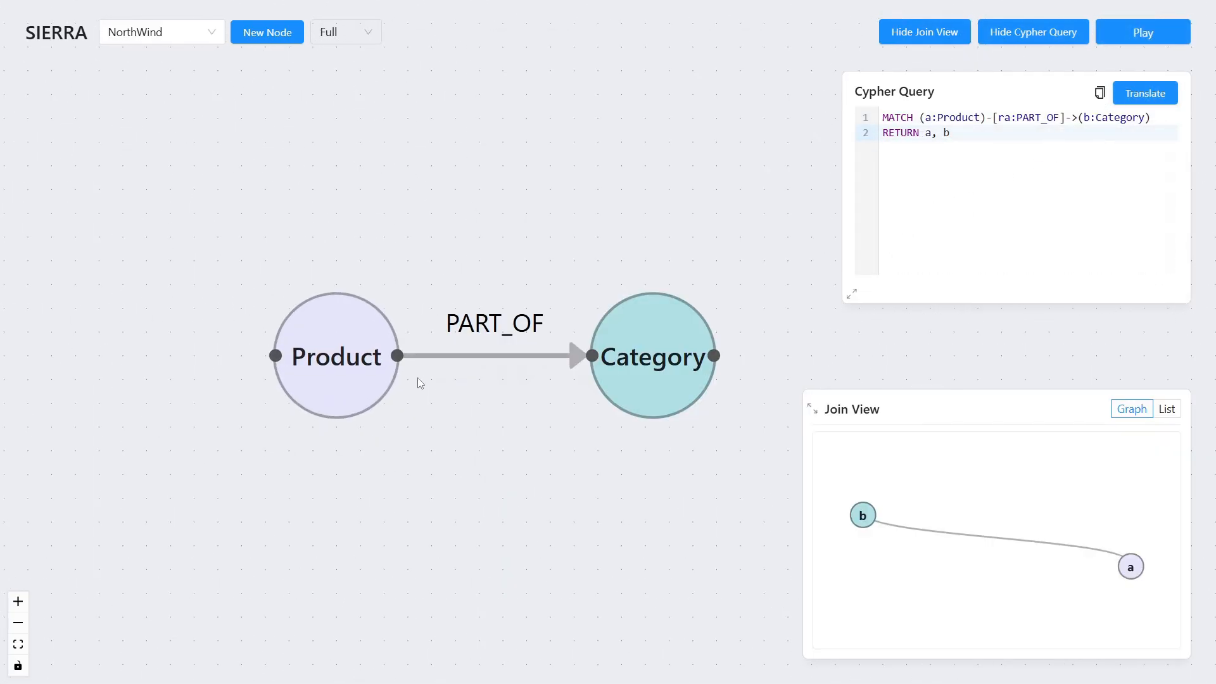
pyautogui.click(359, 373)
pyautogui.scroll(-2, 242, 242)
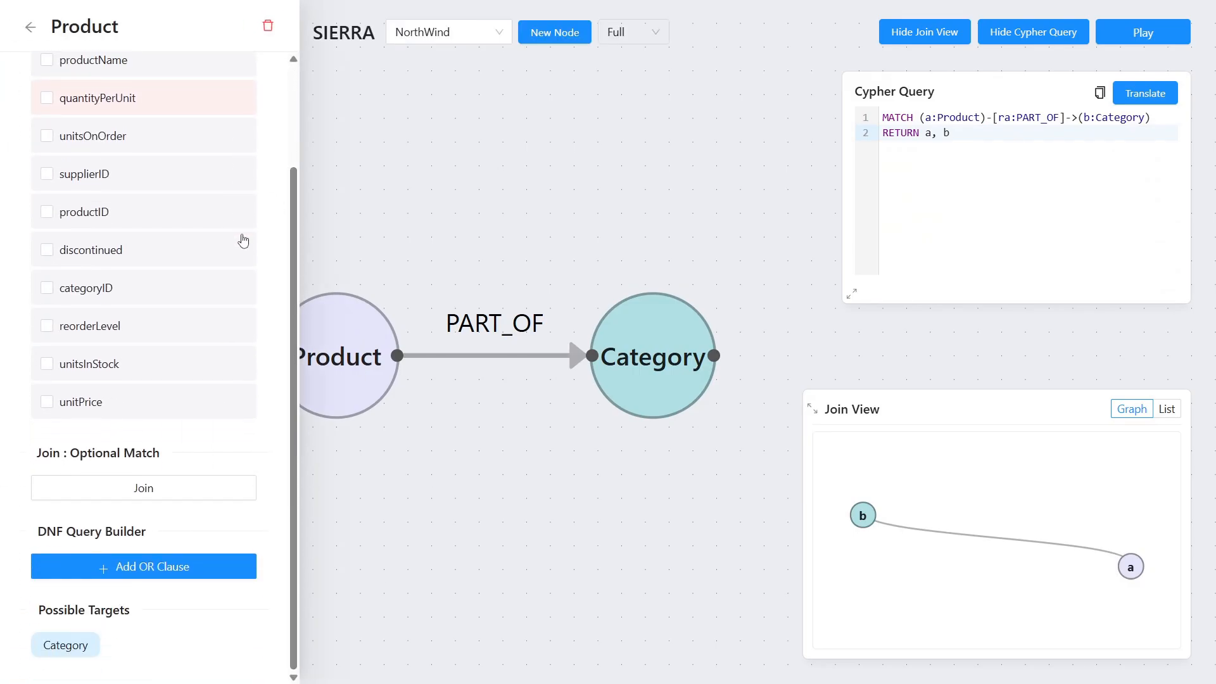
pyautogui.scroll(2, 237, 235)
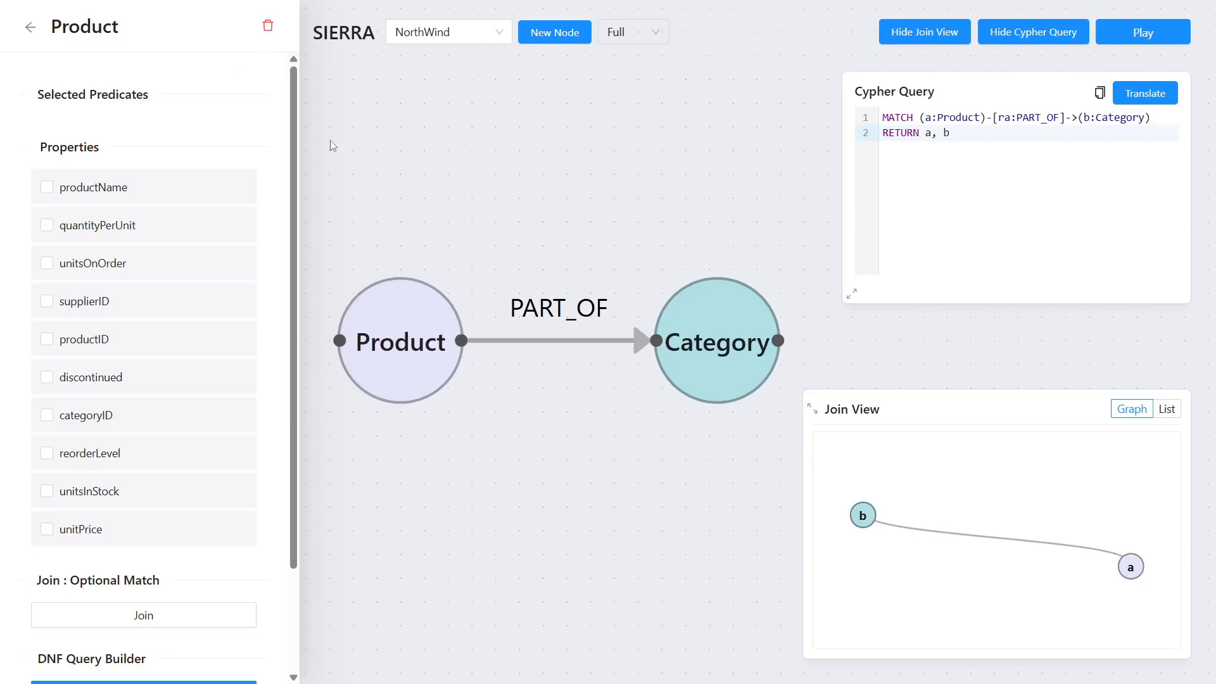
# Step: Delete the Product node and the Category node from the canvas
pyautogui.click(269, 28)
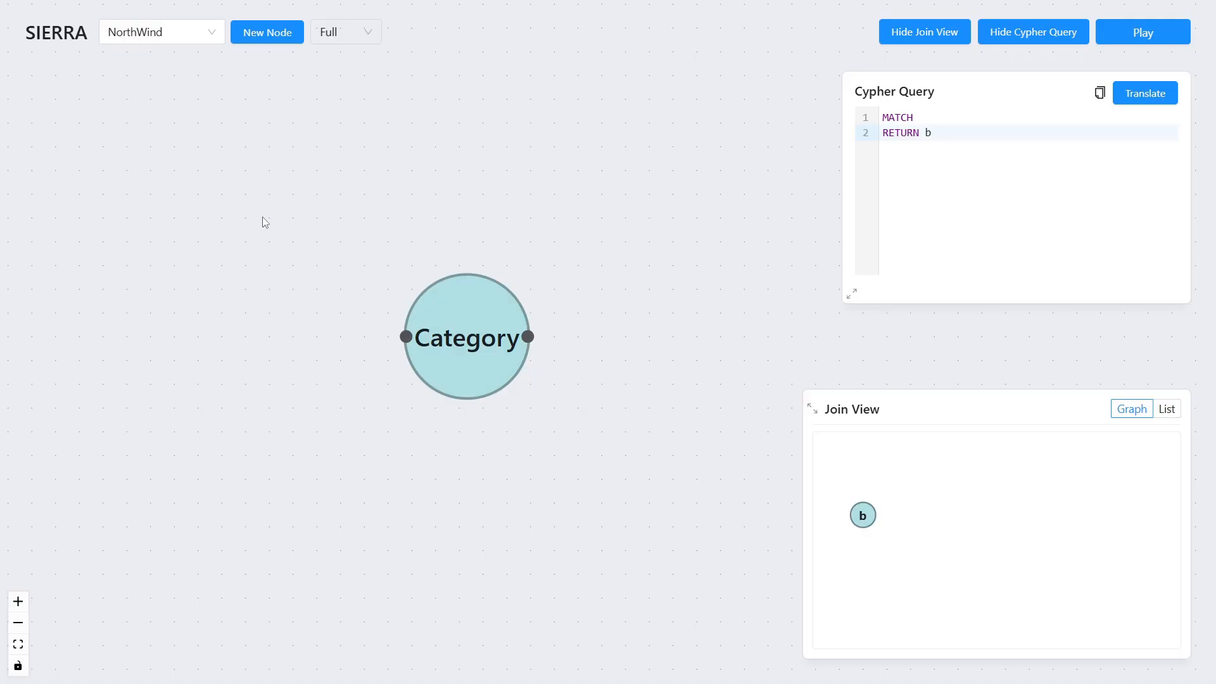
pyautogui.click(442, 320)
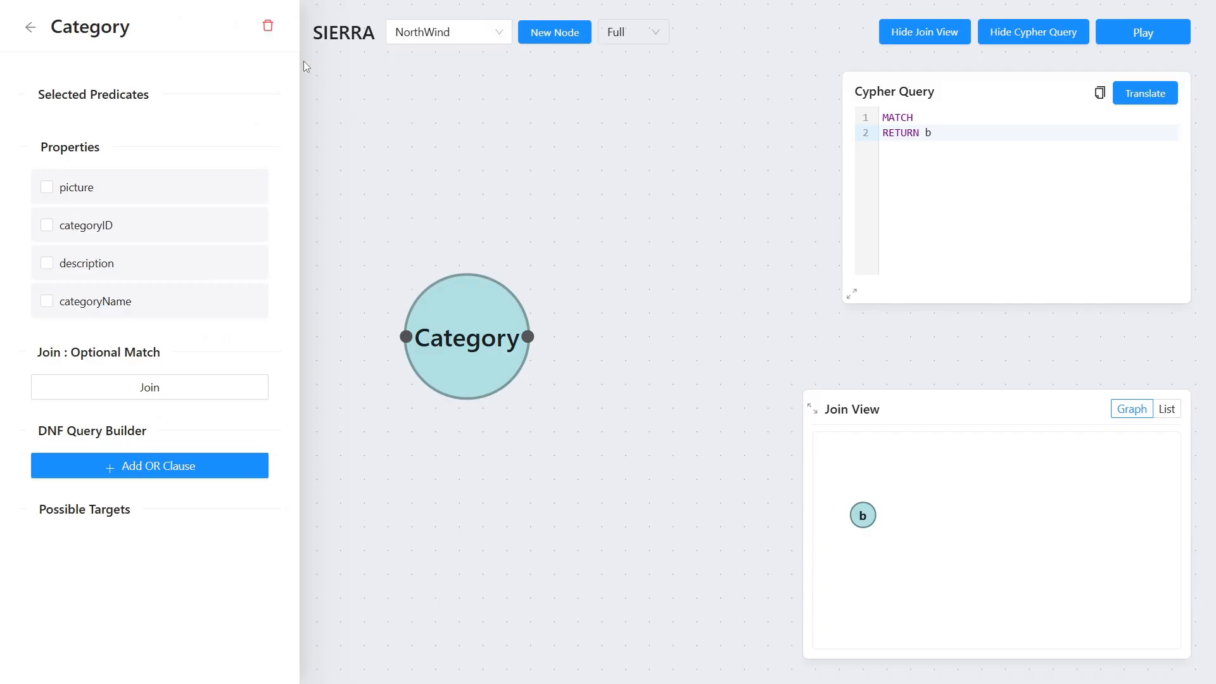
pyautogui.press('Delete')
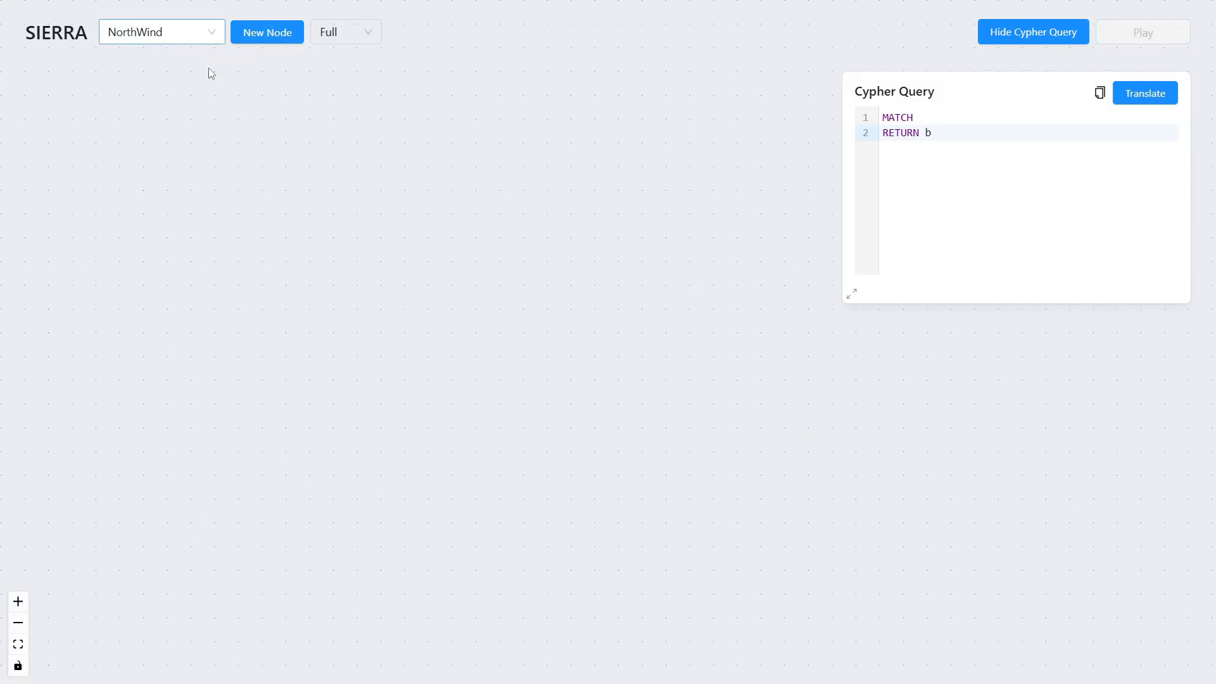
# Step: Review the available databases and the node types offered for NorthWind
pyautogui.click(190, 40)
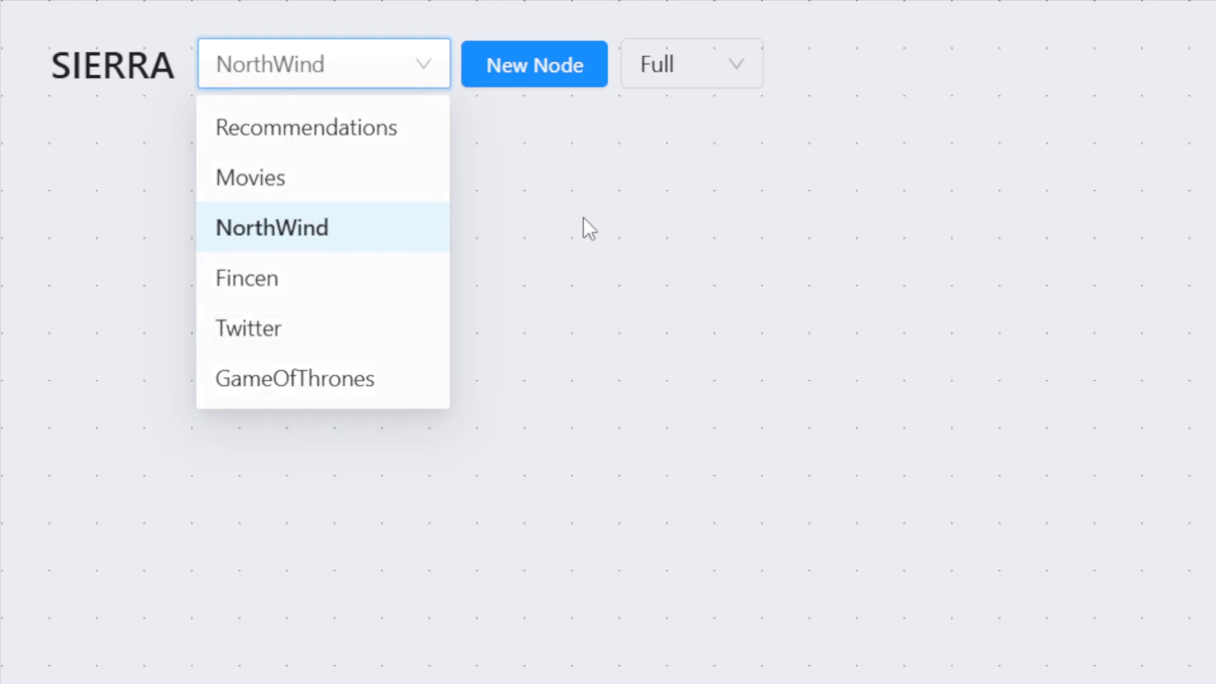
pyautogui.click(534, 64)
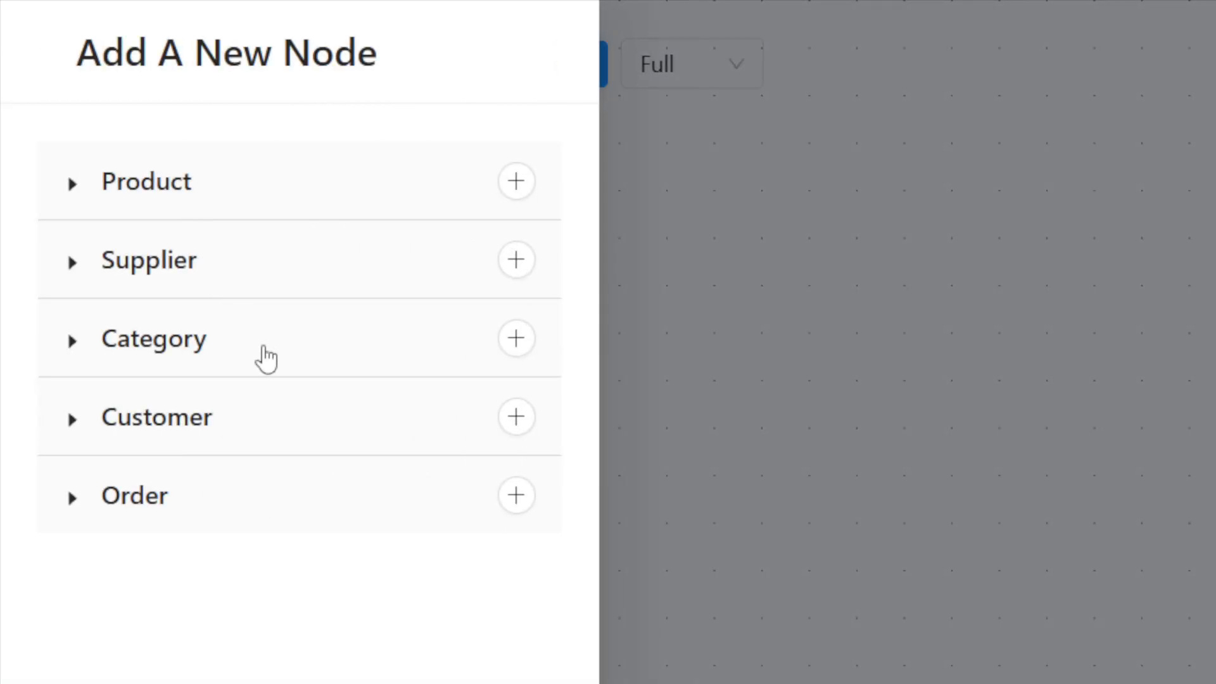
pyautogui.click(636, 354)
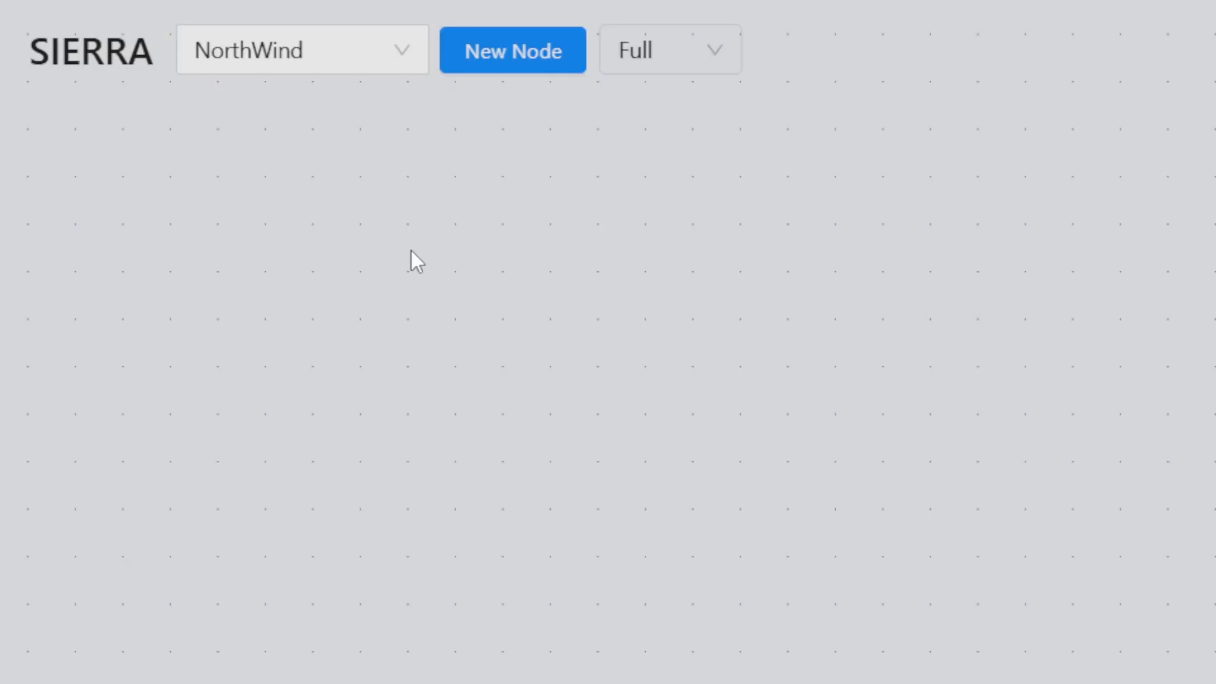
# Step: Switch the database to Movies and open its list of nodes that can be added
pyautogui.click(303, 65)
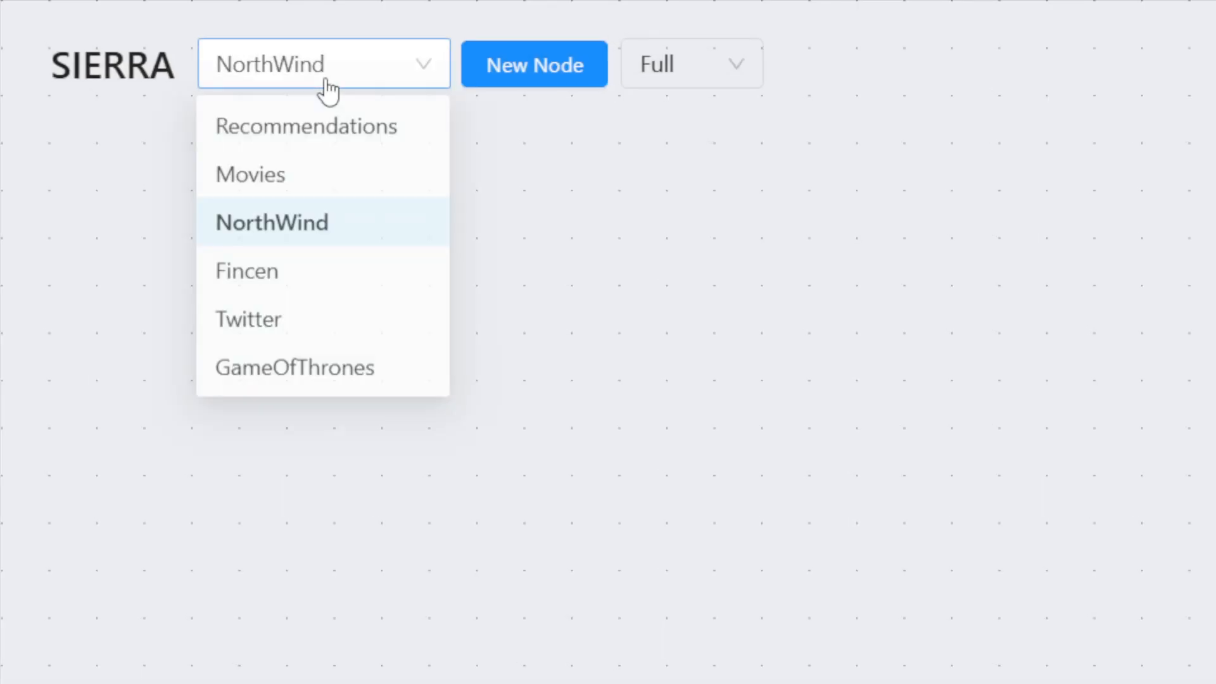
pyautogui.click(318, 164)
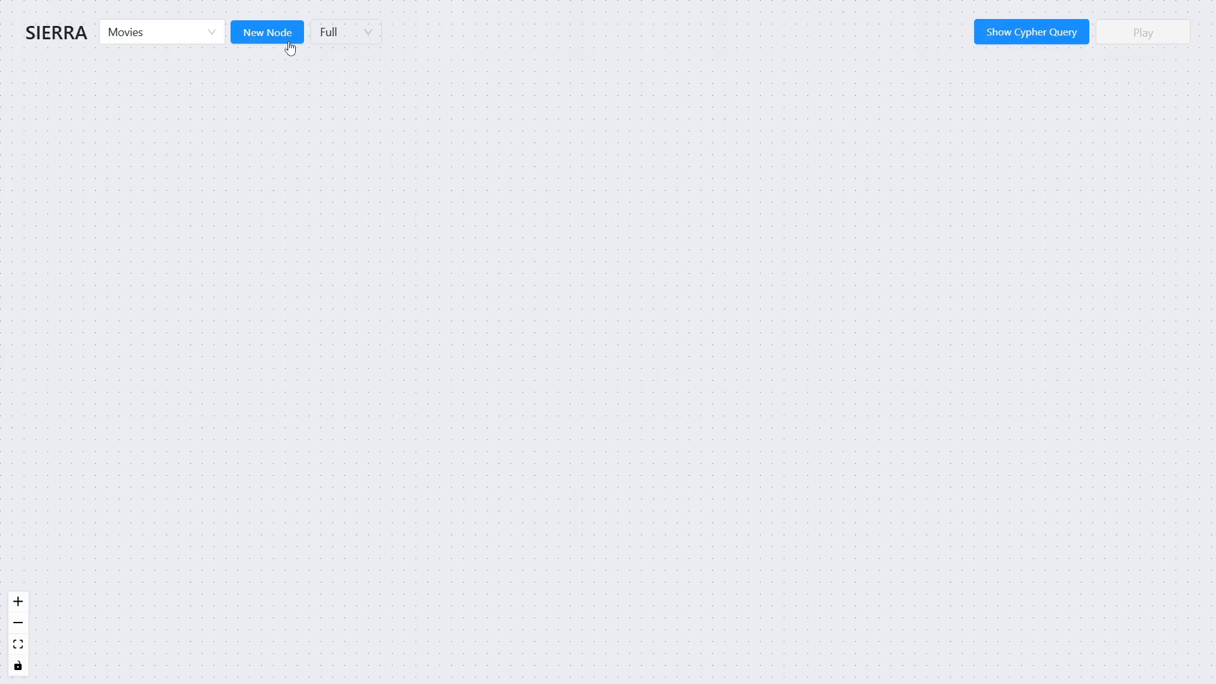
pyautogui.click(290, 48)
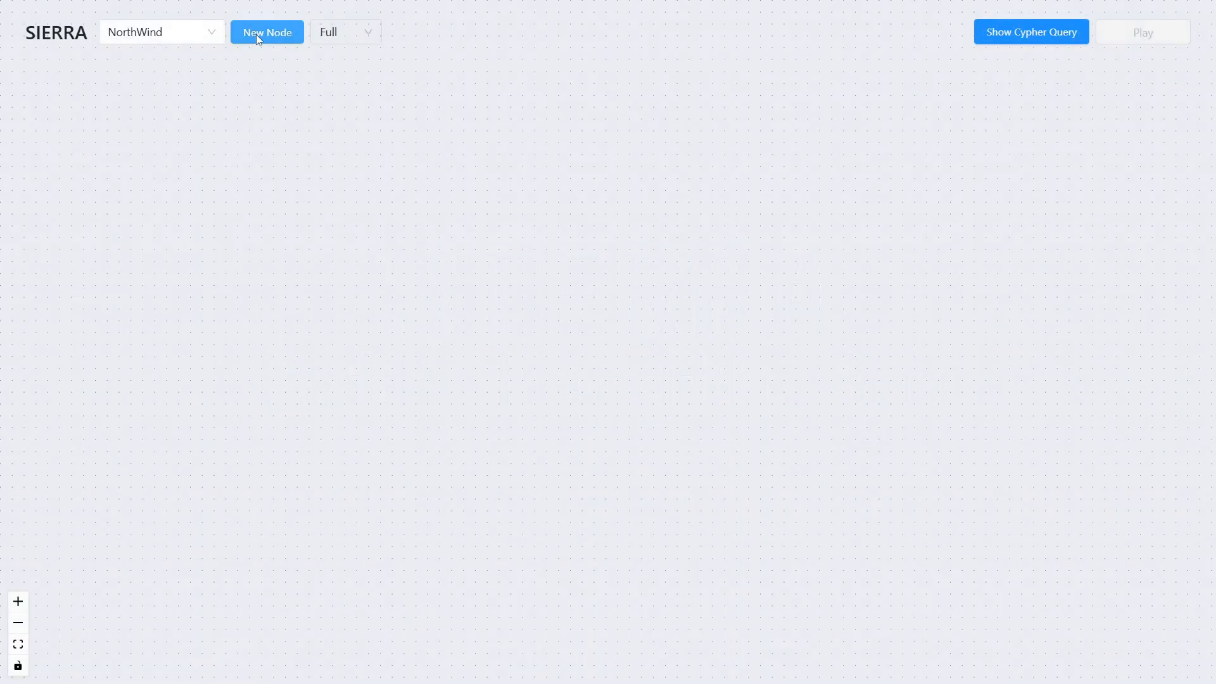
# Step: Add a Product node from NorthWind connected to its possible target Category, and show the Cypher query
pyautogui.click(256, 34)
pyautogui.click(259, 91)
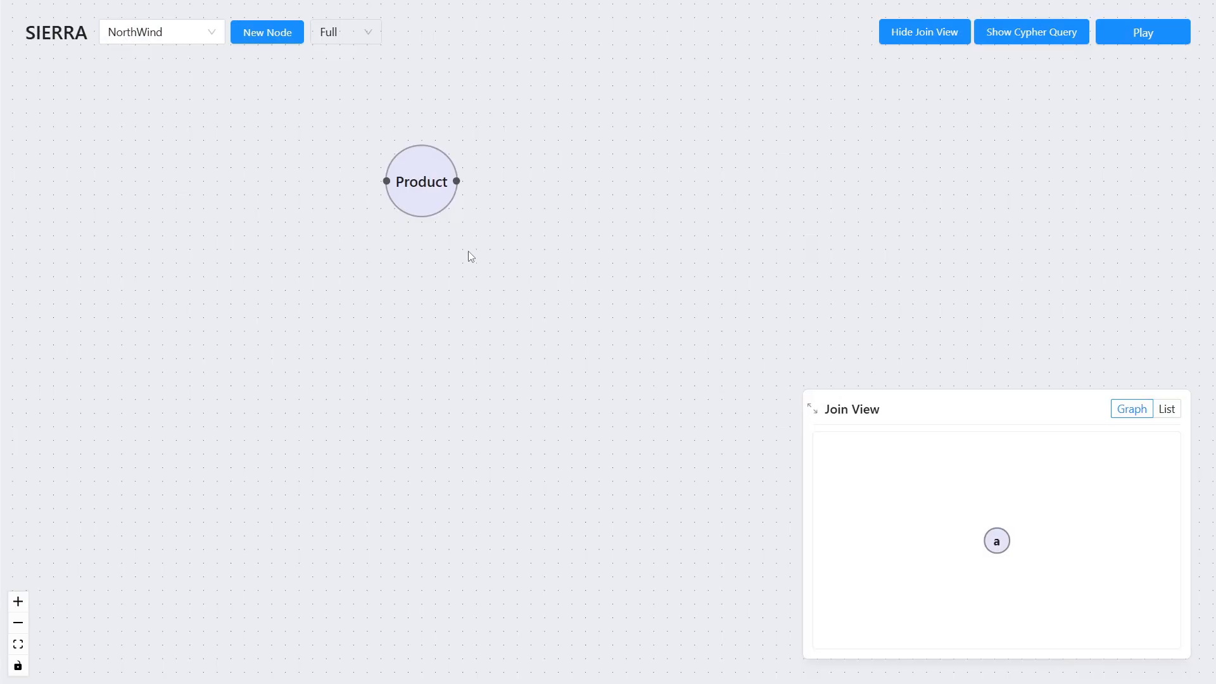
pyautogui.click(415, 282)
pyautogui.scroll(-2, 81, 602)
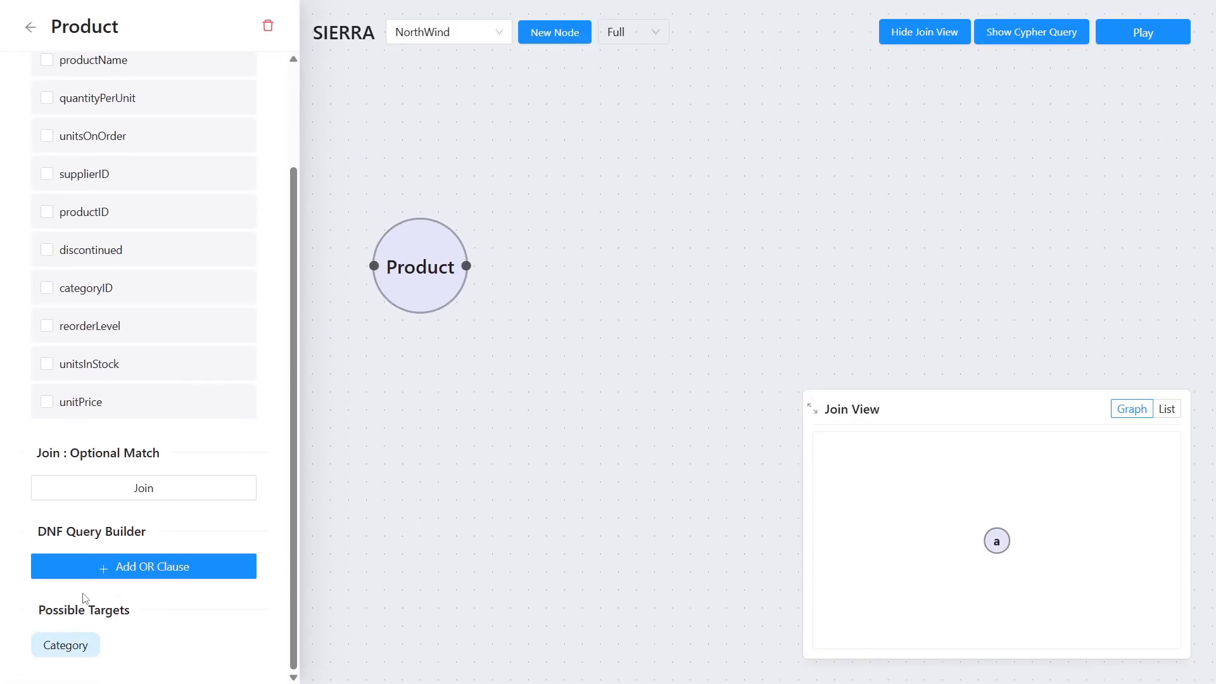
pyautogui.click(65, 645)
pyautogui.click(1031, 32)
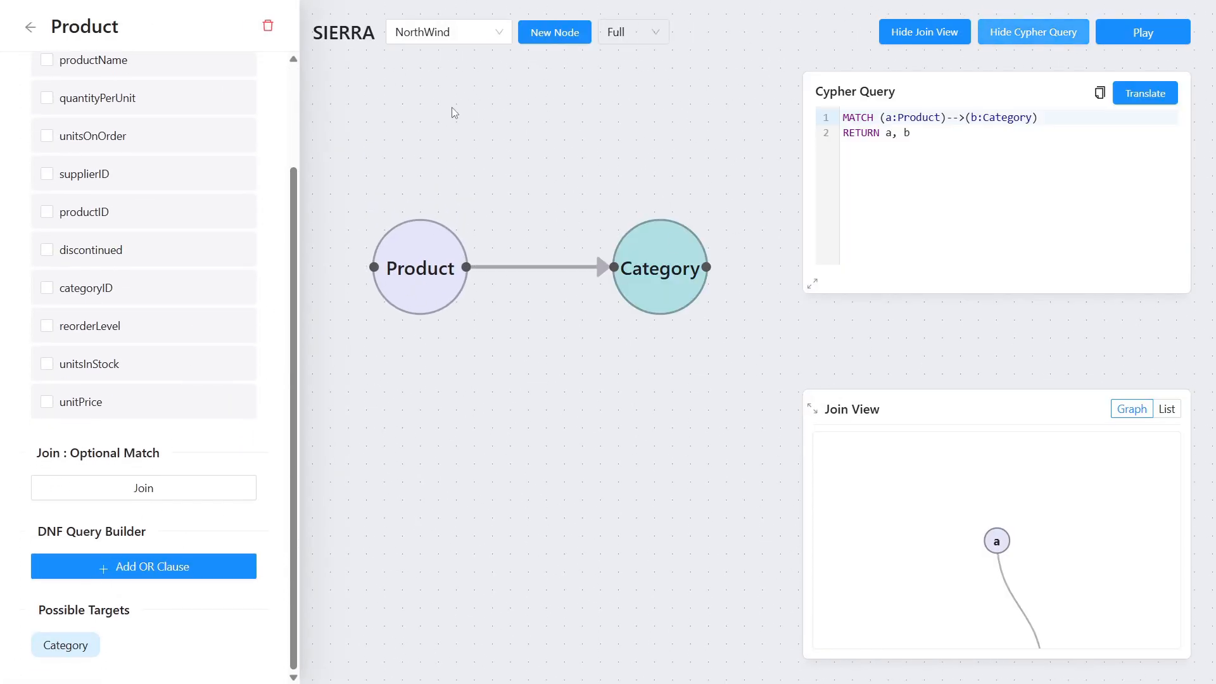
pyautogui.click(31, 28)
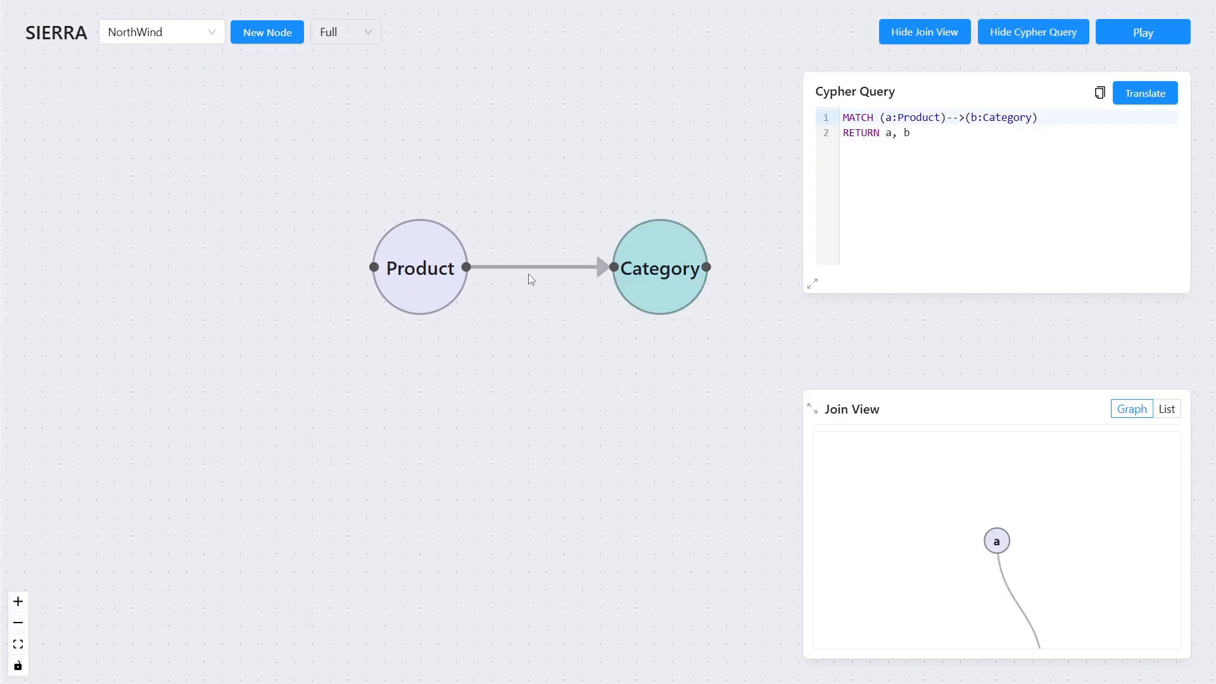
# Step: Set the cardinality of the Product - Category relationship to 4 and check it in the Cypher query
pyautogui.click(464, 315)
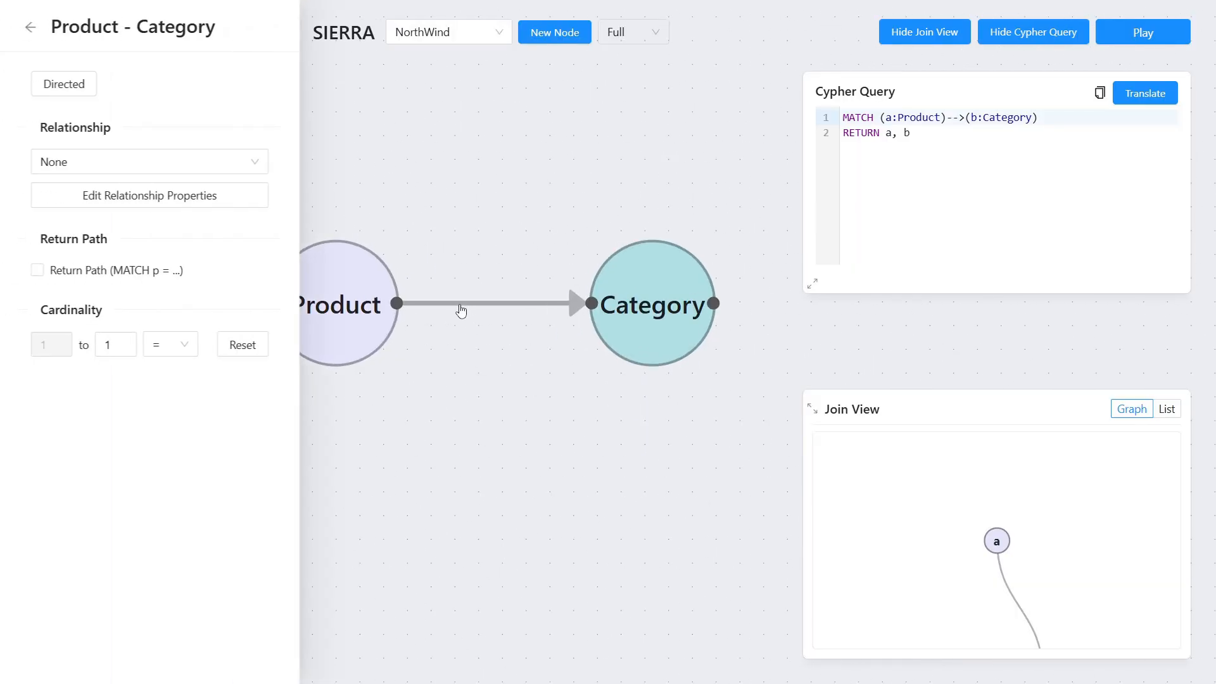
pyautogui.click(128, 343)
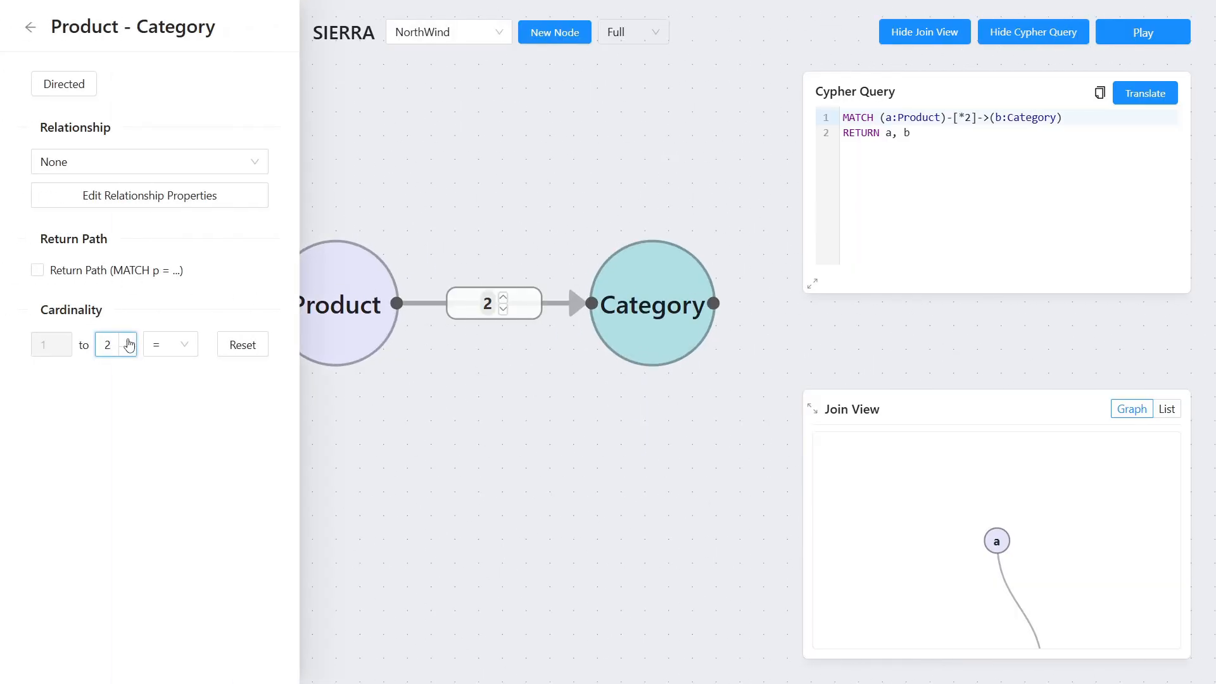
pyautogui.moveTo(475, 321); pyautogui.dragTo(510, 331)
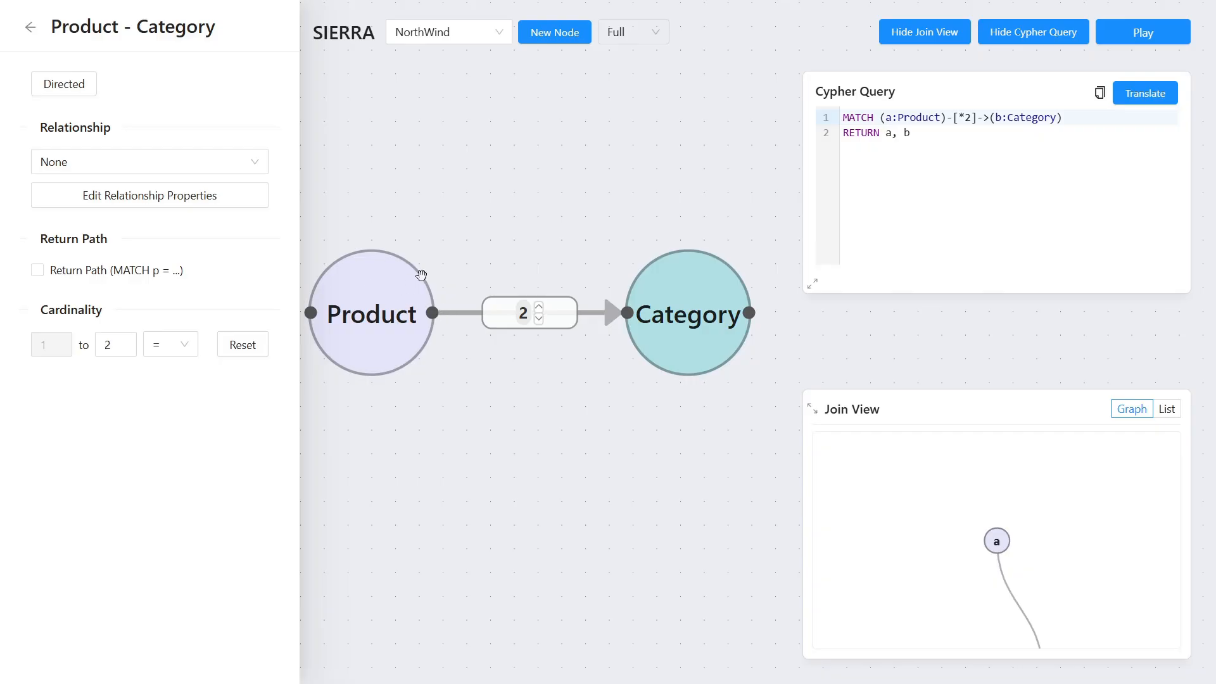
pyautogui.click(127, 338)
pyautogui.click(128, 339)
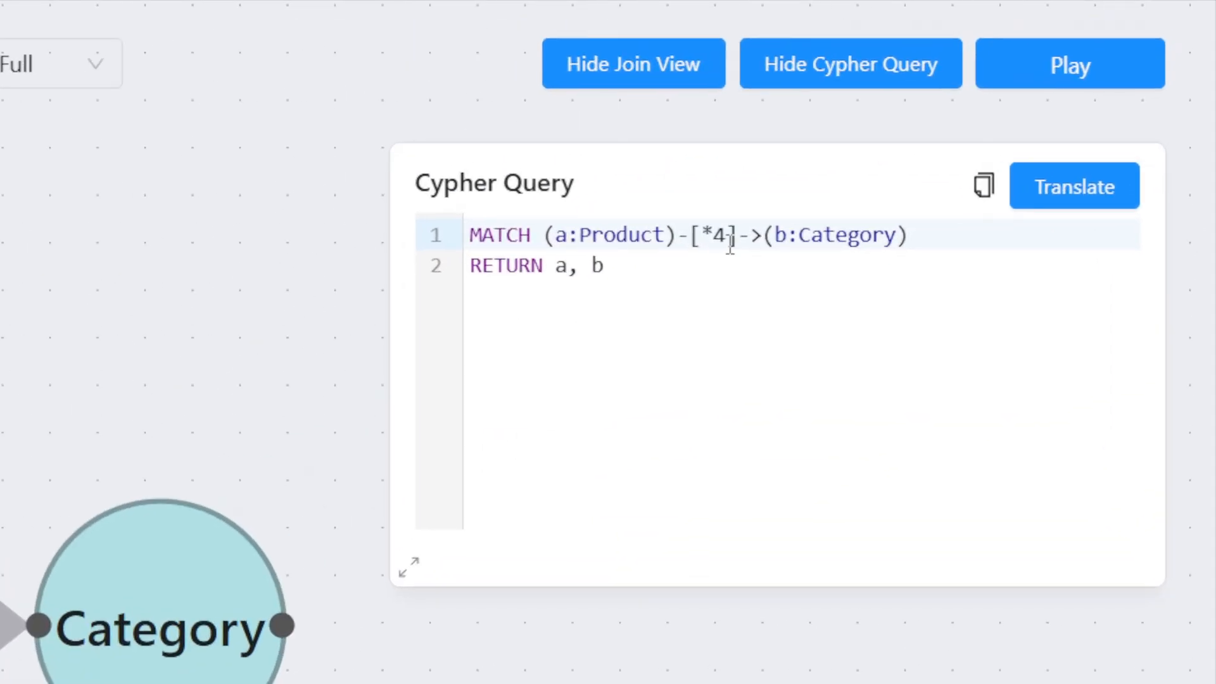
pyautogui.click(970, 118)
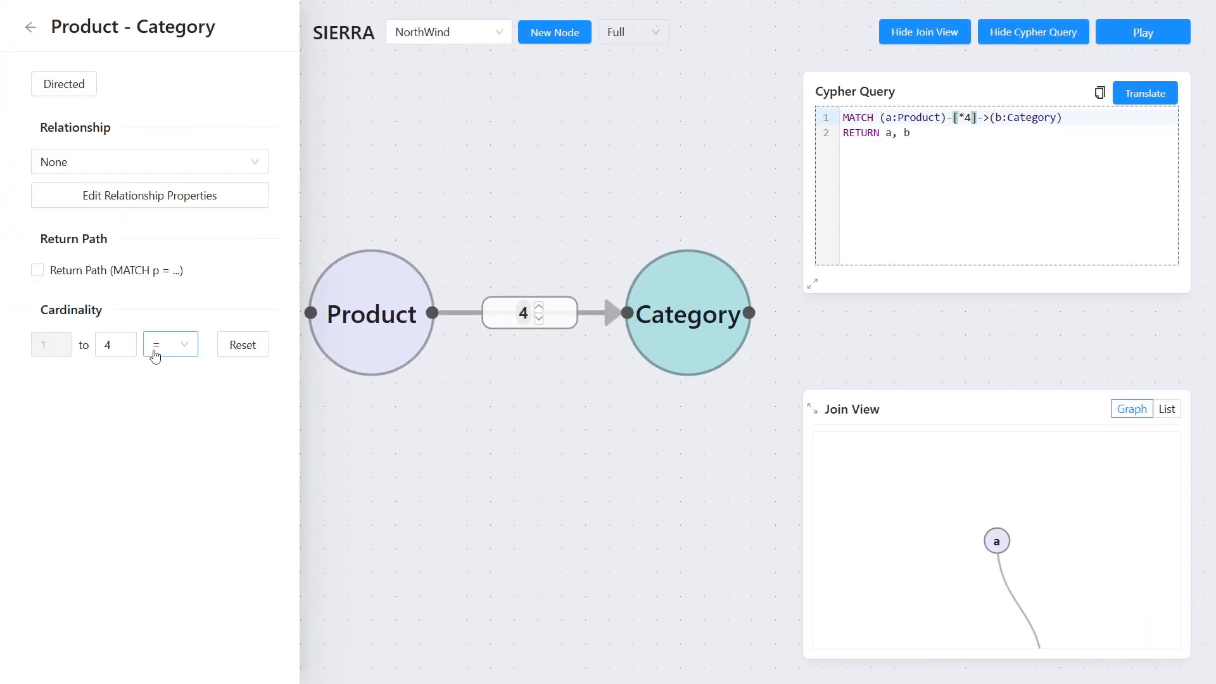
# Step: Change the relationship's cardinality type from an exact value to range
pyautogui.click(157, 352)
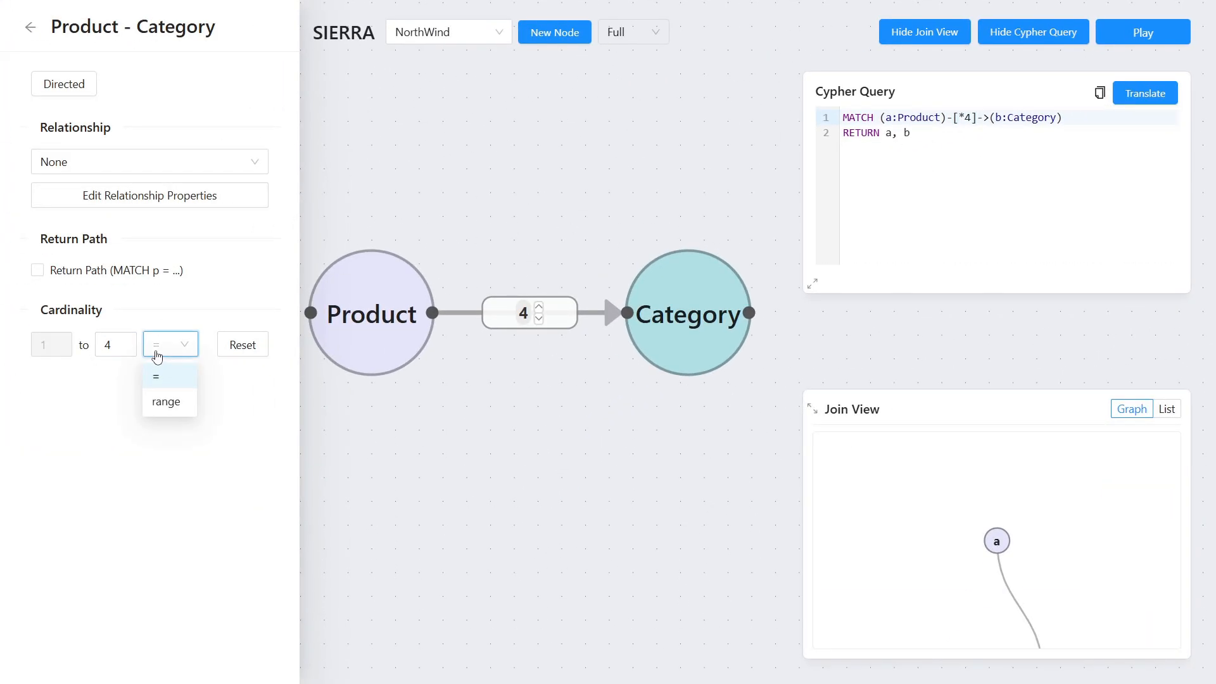
pyautogui.click(162, 403)
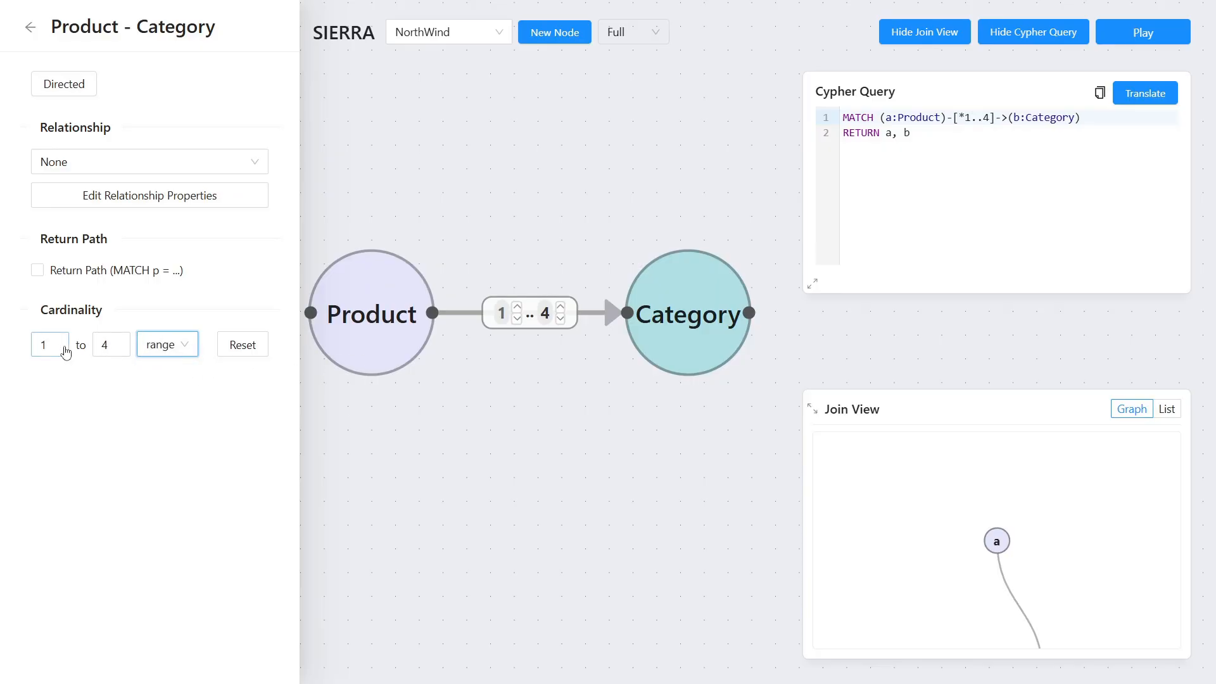
pyautogui.press('Down')
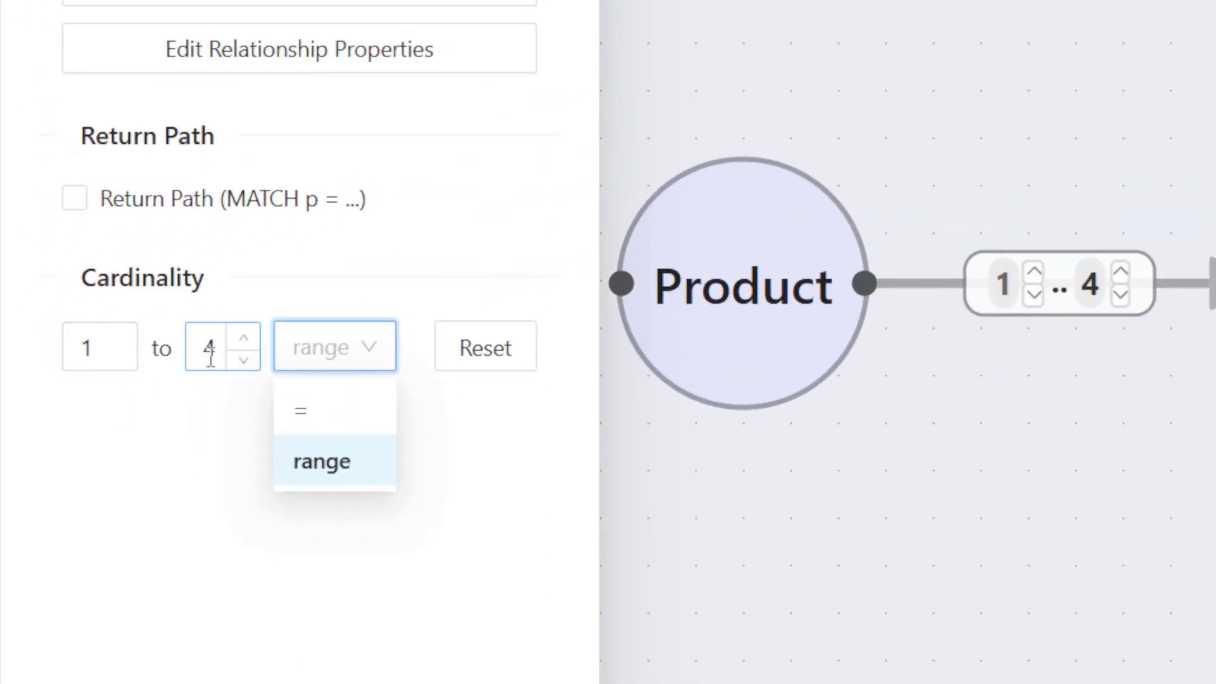
pyautogui.click(83, 375)
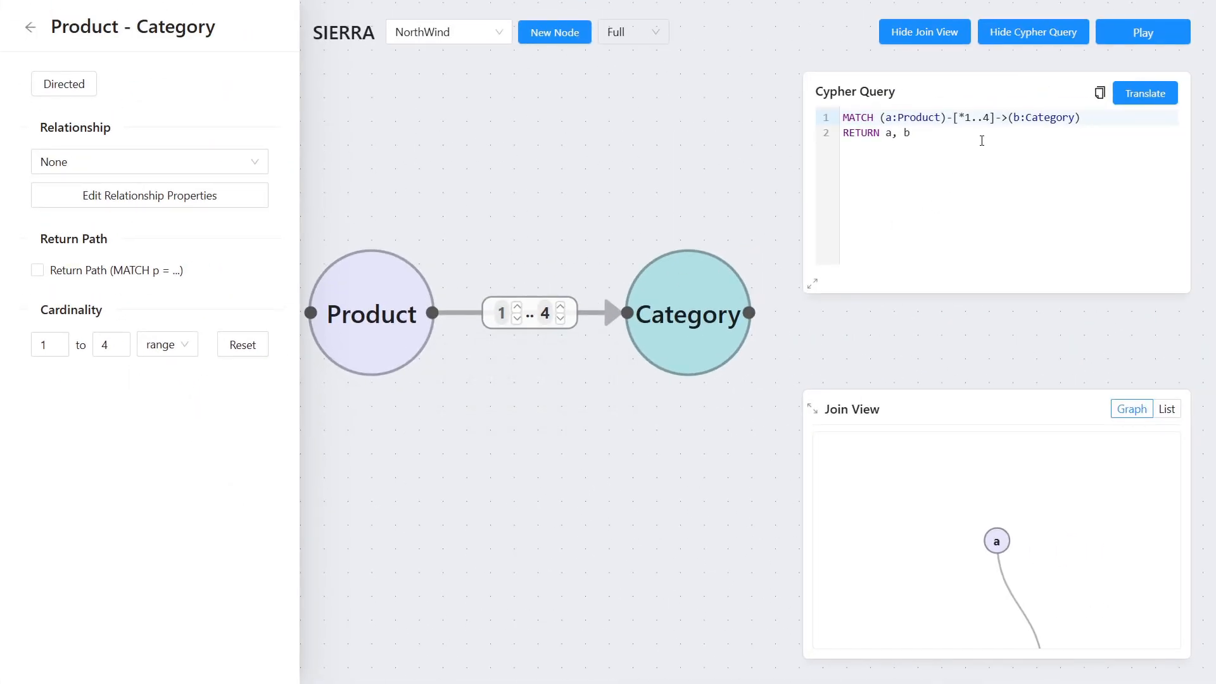
# Step: Set the Product - Category cardinality range to 2 to 6 in the relationship settings
pyautogui.click(105, 344)
pyautogui.press('BackSpace')
pyautogui.write('6')
pyautogui.click(61, 339)
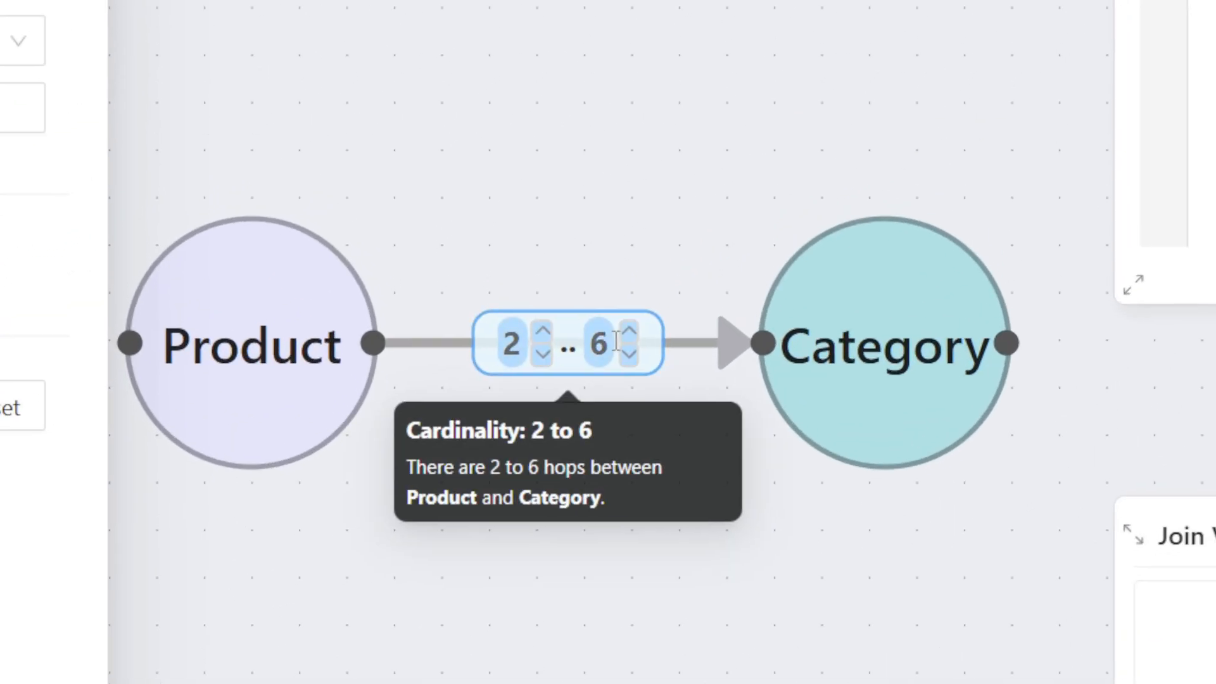
# Step: Adjust the cardinality range directly on the Product - Category edge to 3 to 9
pyautogui.click(560, 306)
pyautogui.click(611, 339)
pyautogui.click(611, 339)
pyautogui.click(523, 361)
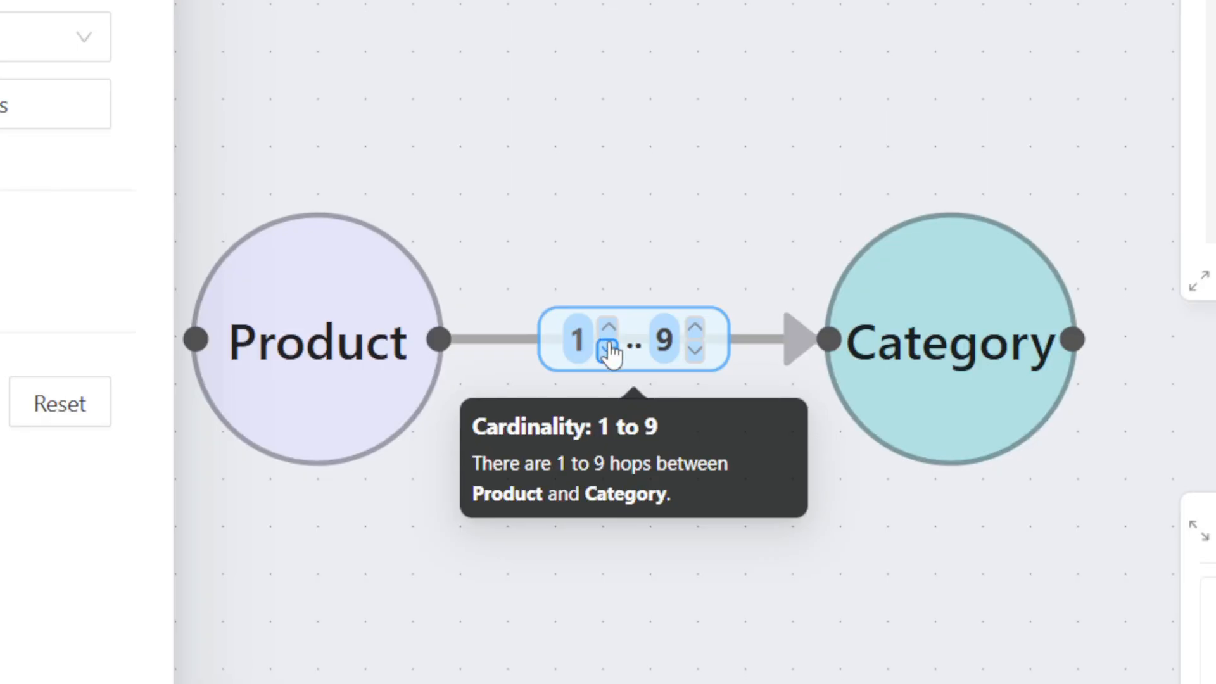
pyautogui.click(524, 339)
pyautogui.click(523, 339)
pyautogui.click(617, 351)
pyautogui.click(618, 351)
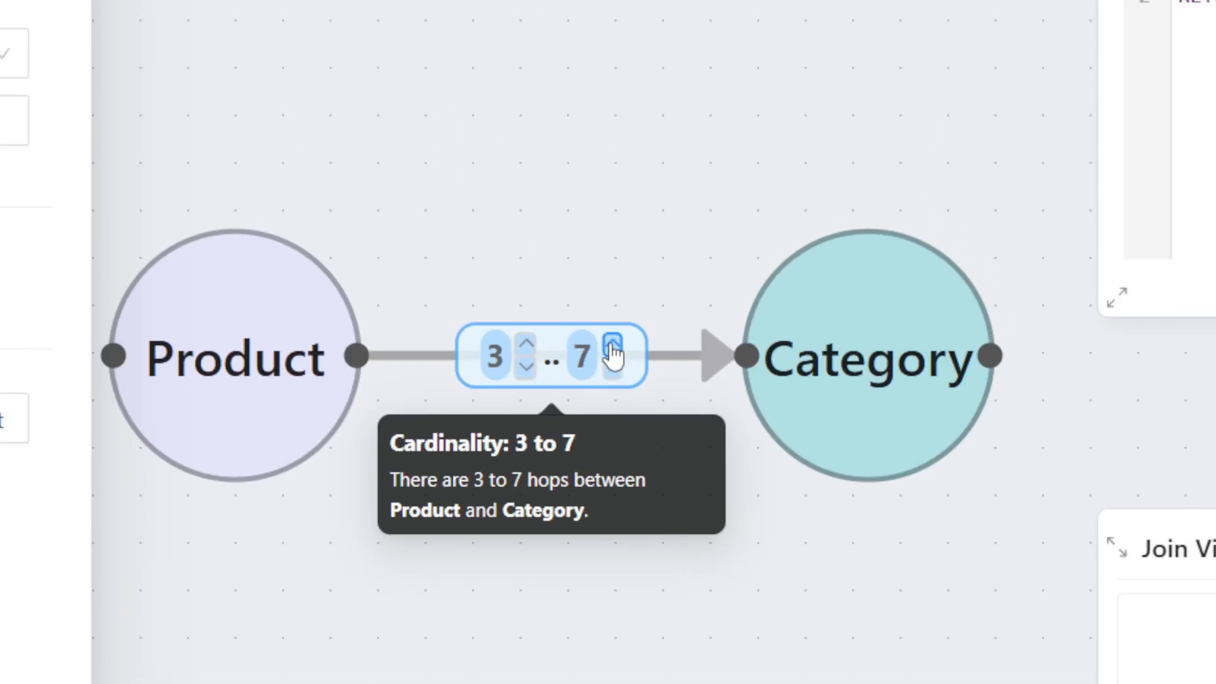
pyautogui.click(619, 328)
pyautogui.click(619, 329)
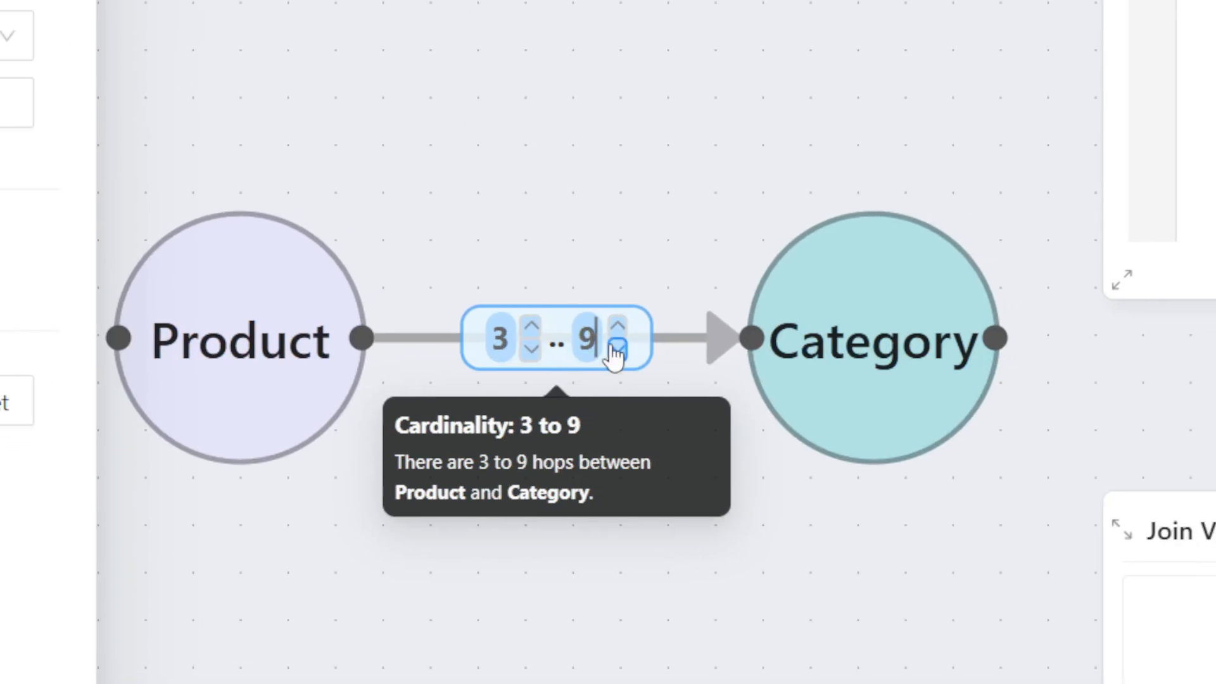
# Step: Enter 12 as the upper cardinality bound on the edge, then shorten it to 1
pyautogui.click(662, 340)
pyautogui.write('12')
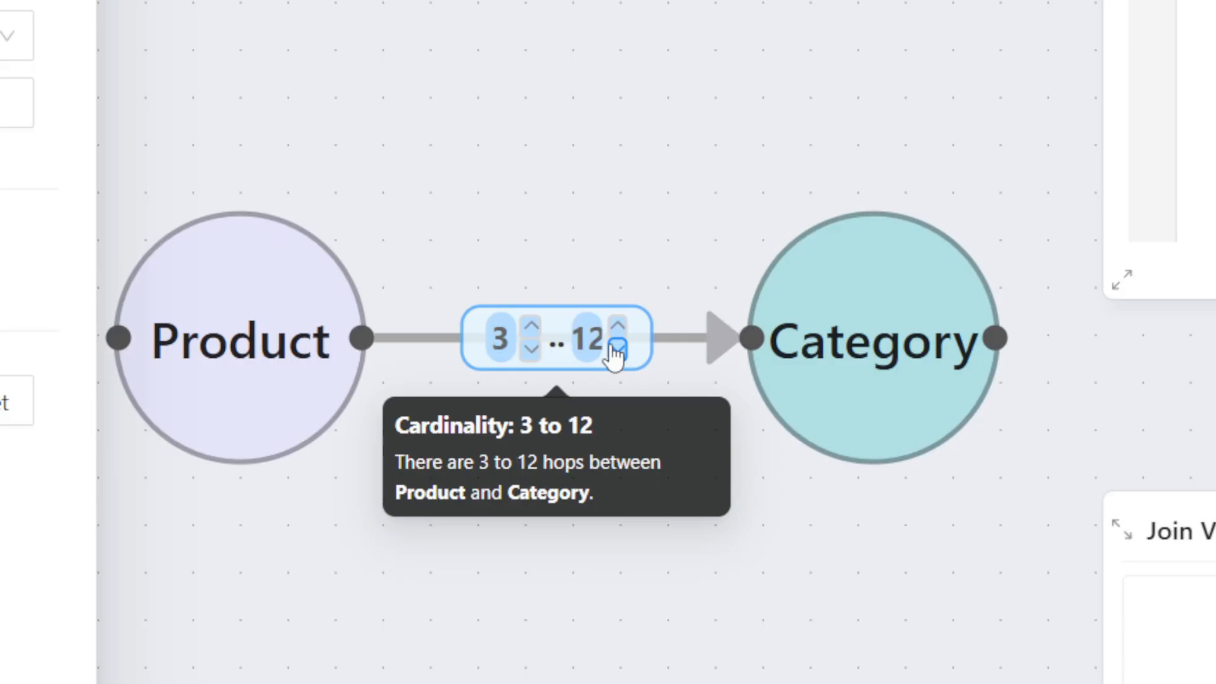
pyautogui.press('BackSpace')
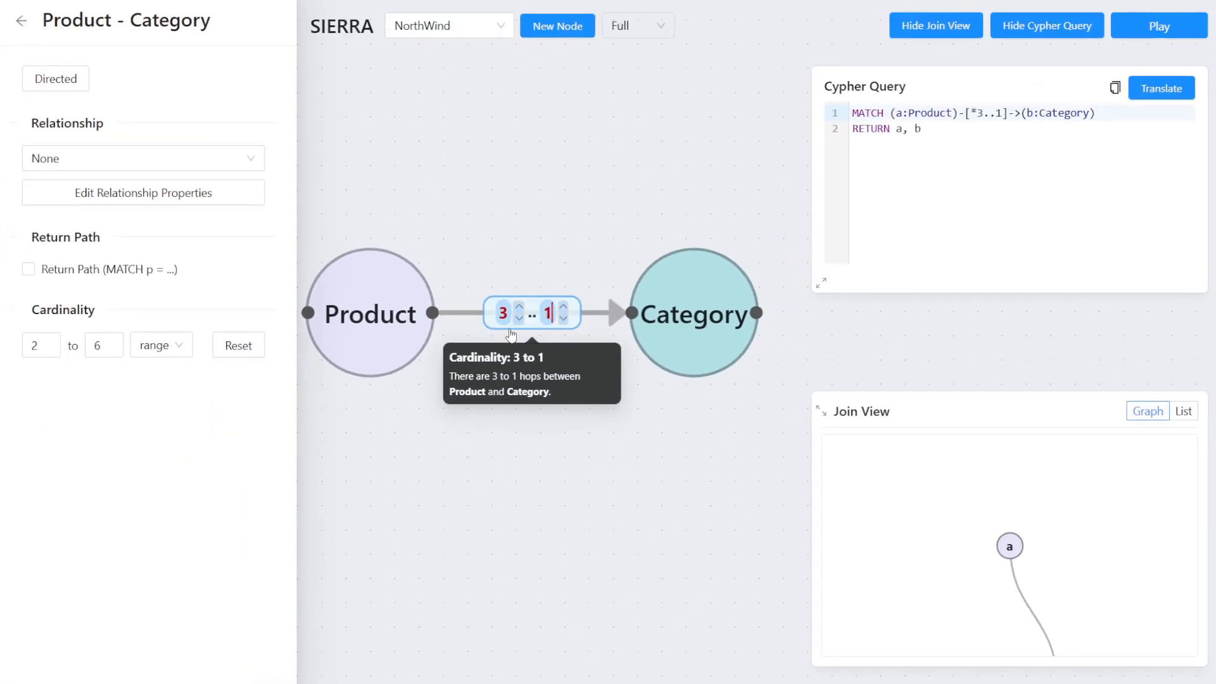
# Step: Lower the Product - Category edge's lower cardinality bound to 1
pyautogui.click(518, 318)
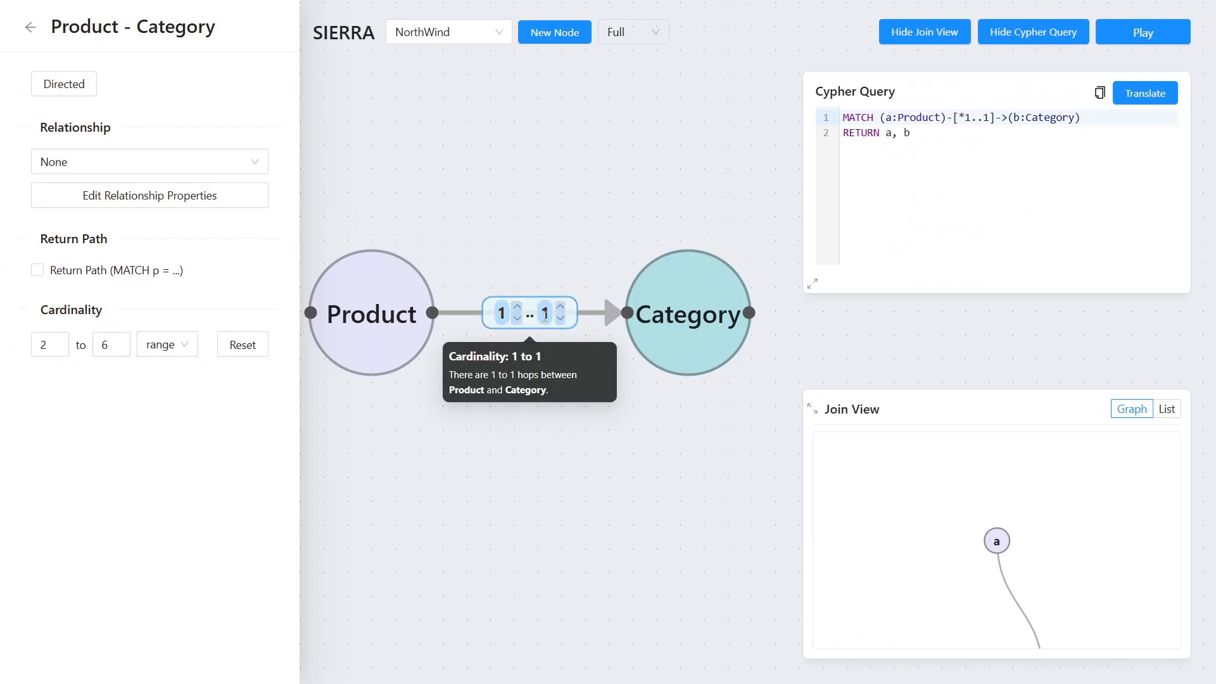
pyautogui.click(514, 318)
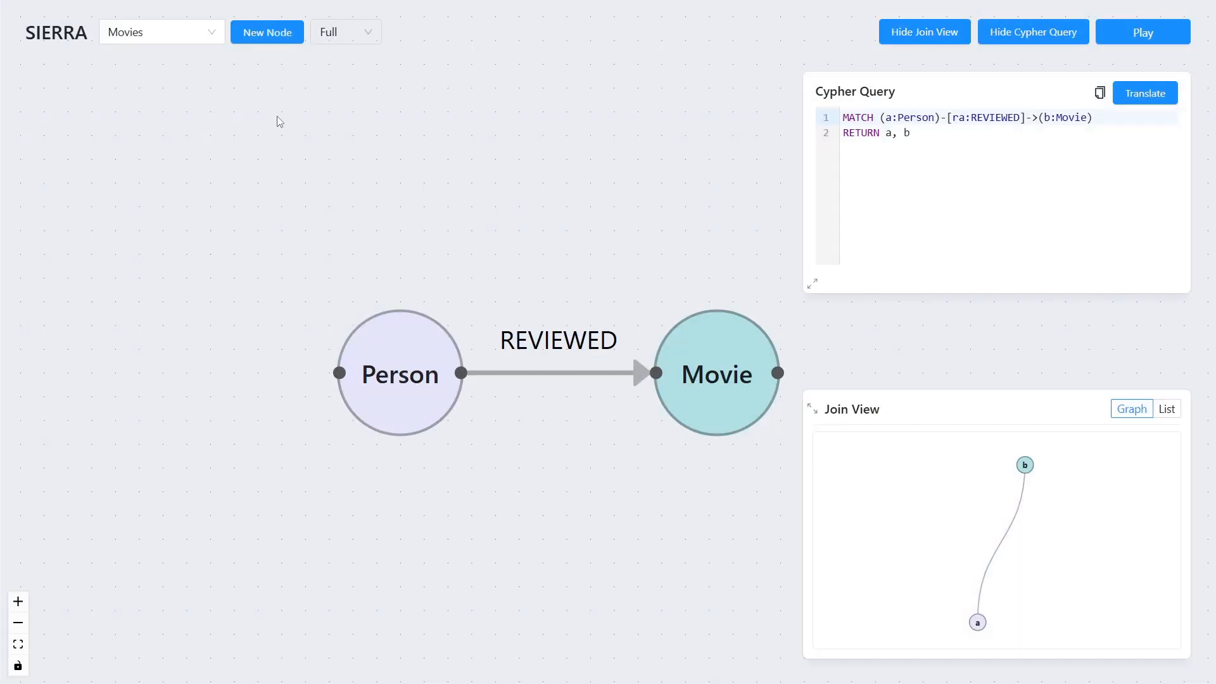
# Step: Add a rating <> 65 predicate to the REVIEWED relationship between Person and Movie and save the relationship properties
pyautogui.click(495, 379)
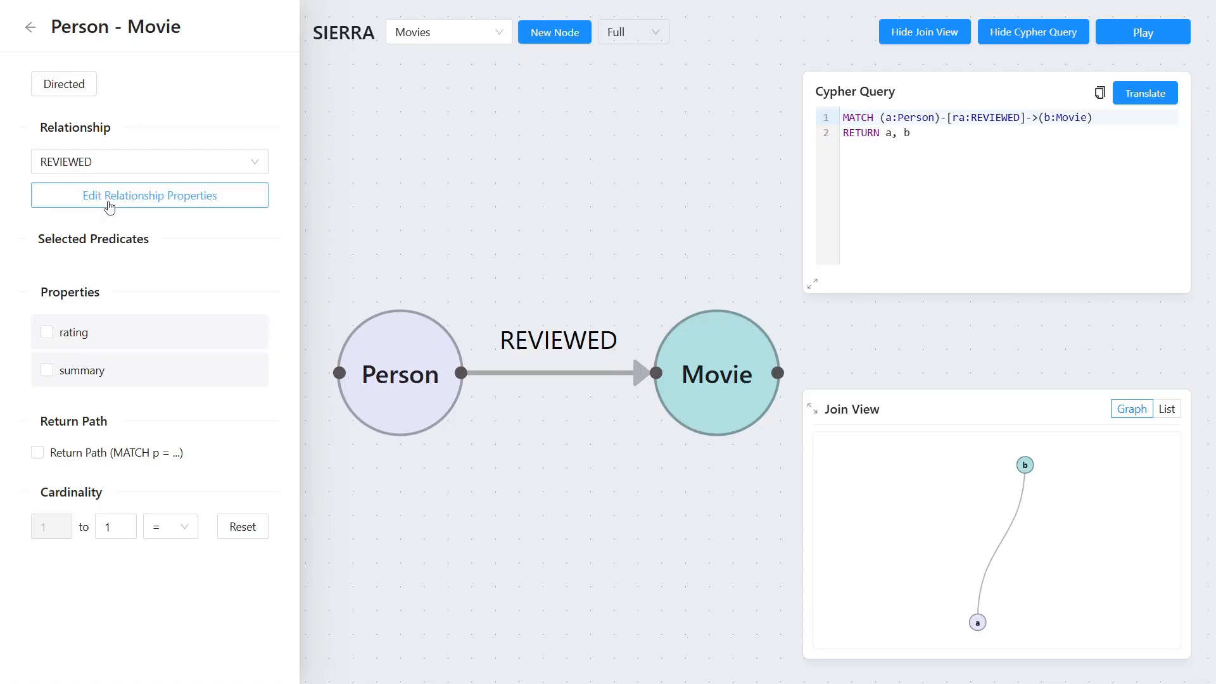
pyautogui.click(110, 197)
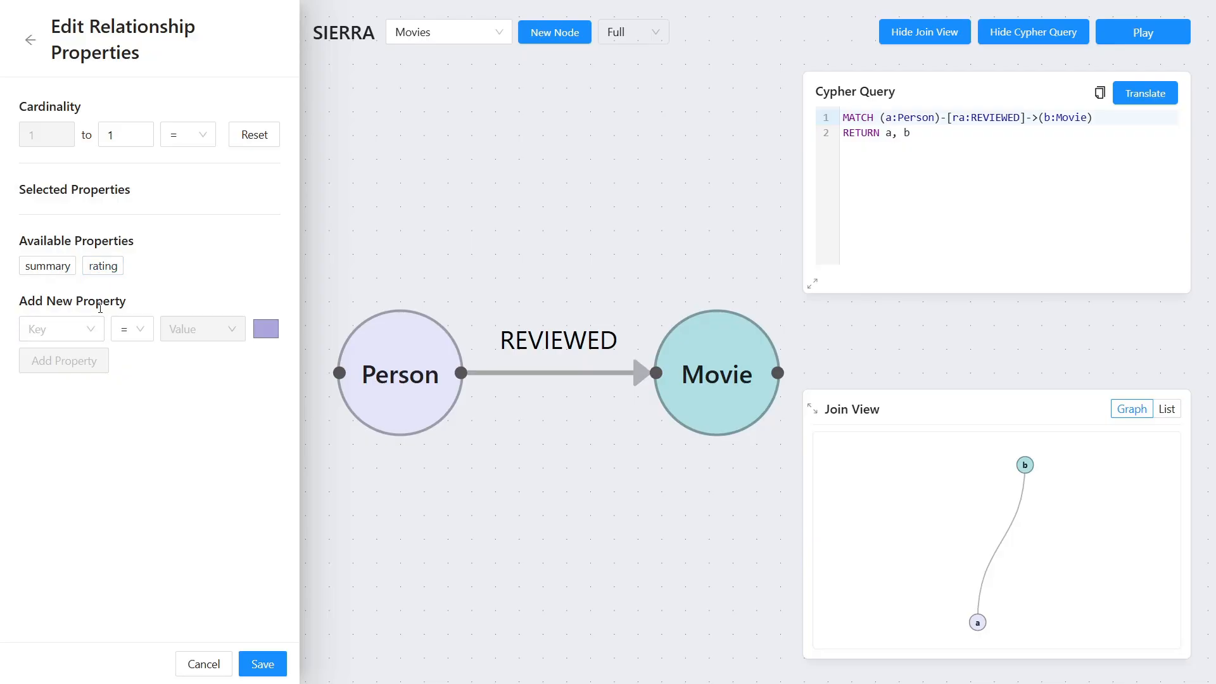
pyautogui.click(83, 327)
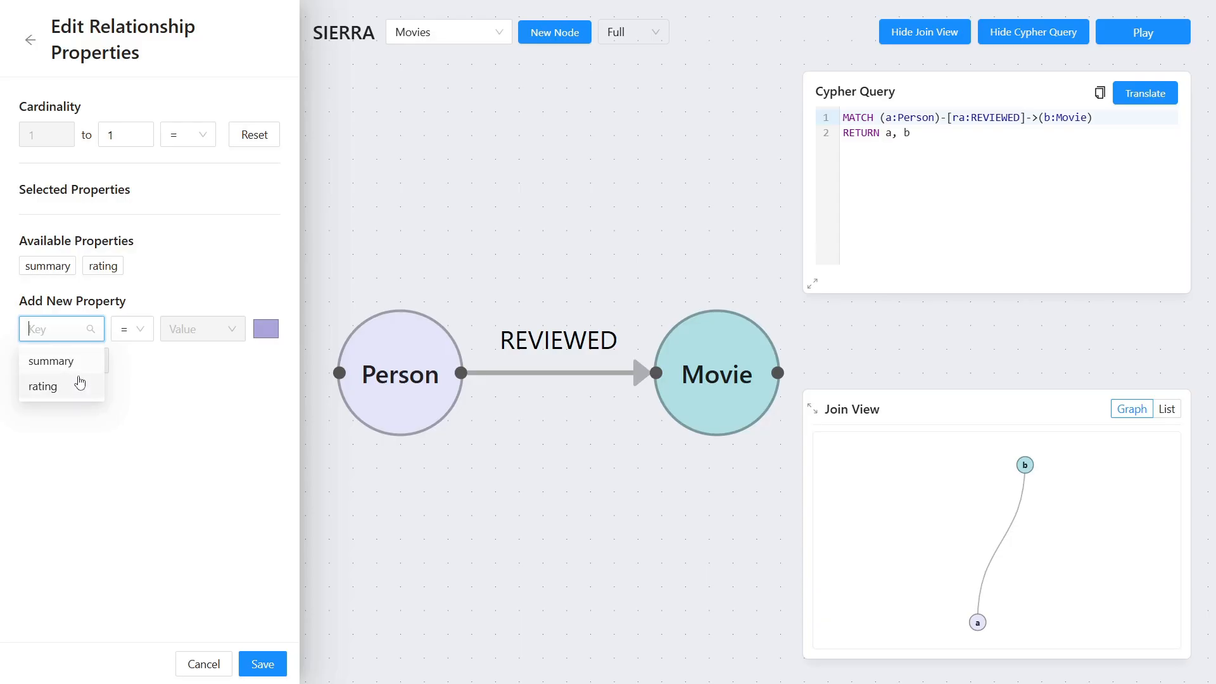
pyautogui.click(89, 393)
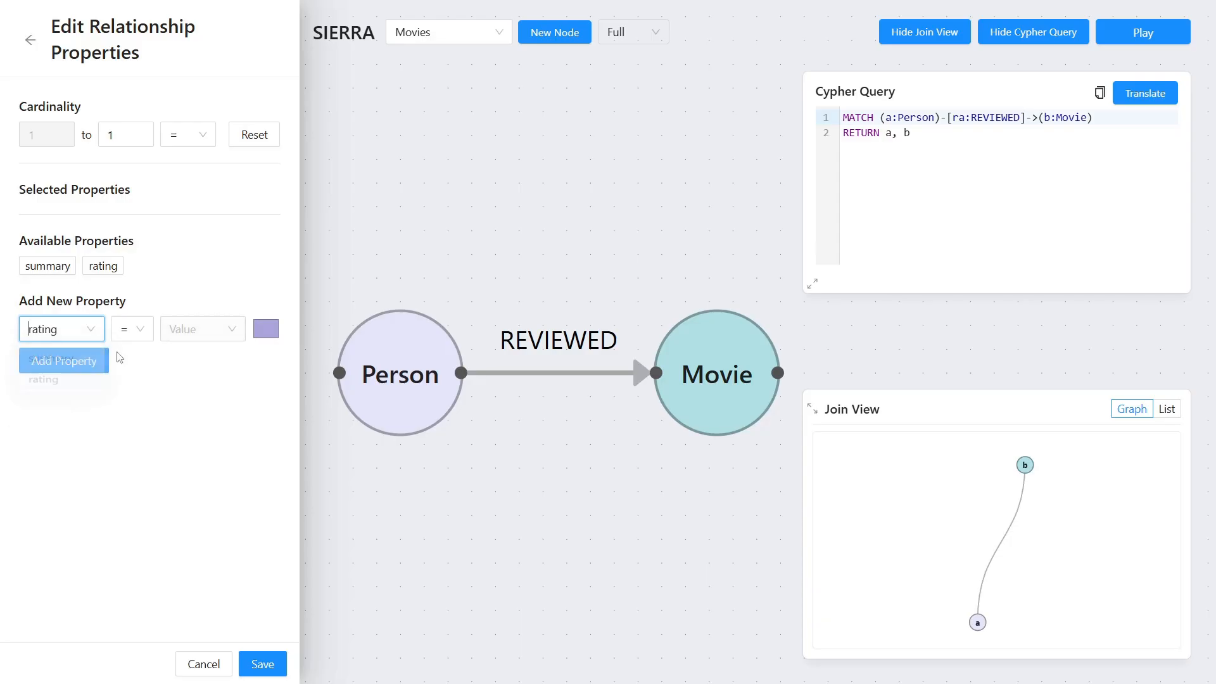
pyautogui.click(129, 332)
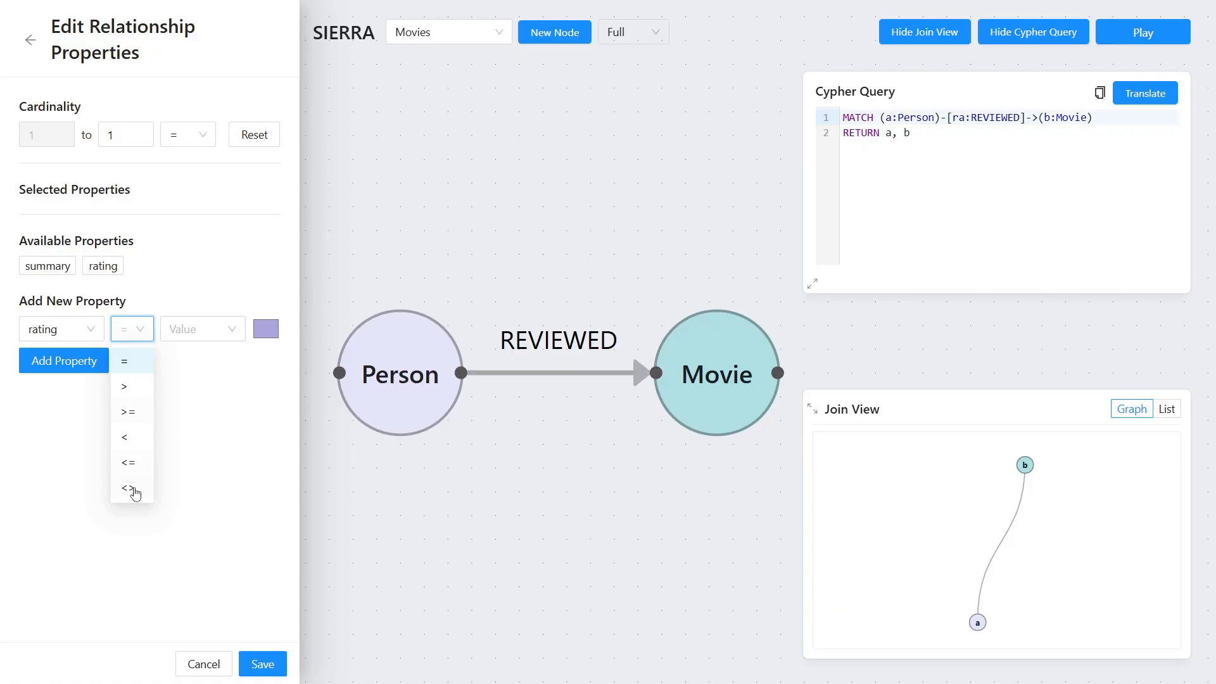
pyautogui.click(129, 488)
pyautogui.click(200, 331)
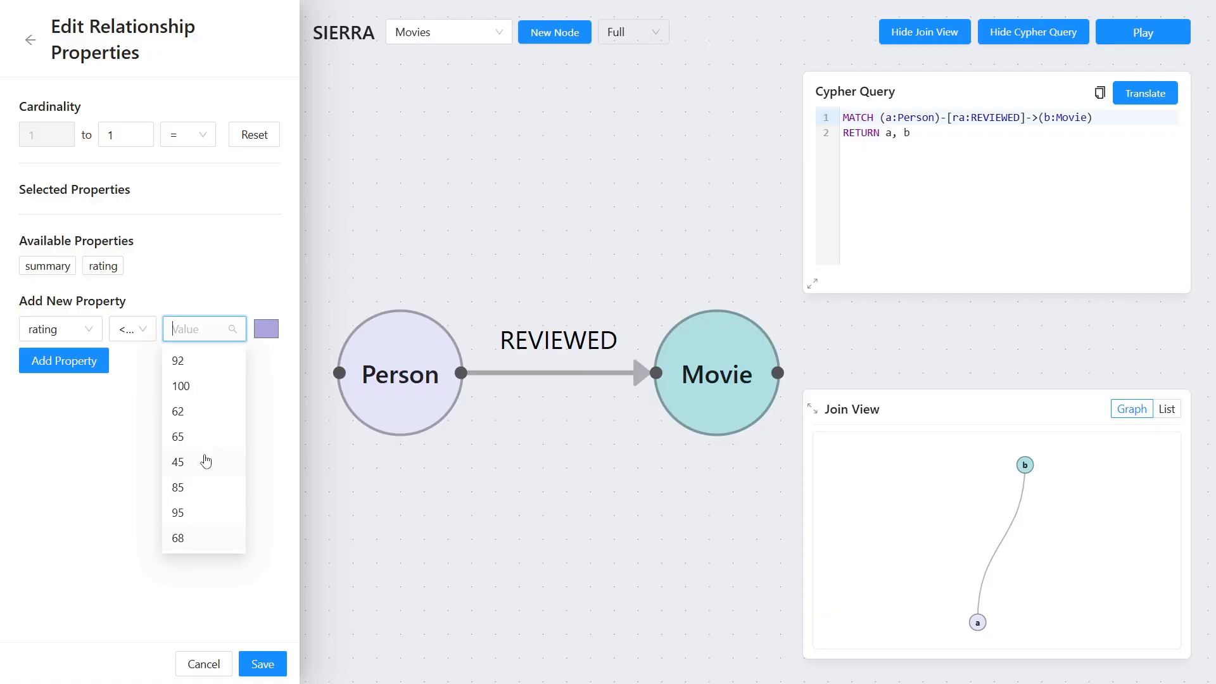
pyautogui.click(201, 436)
pyautogui.click(77, 367)
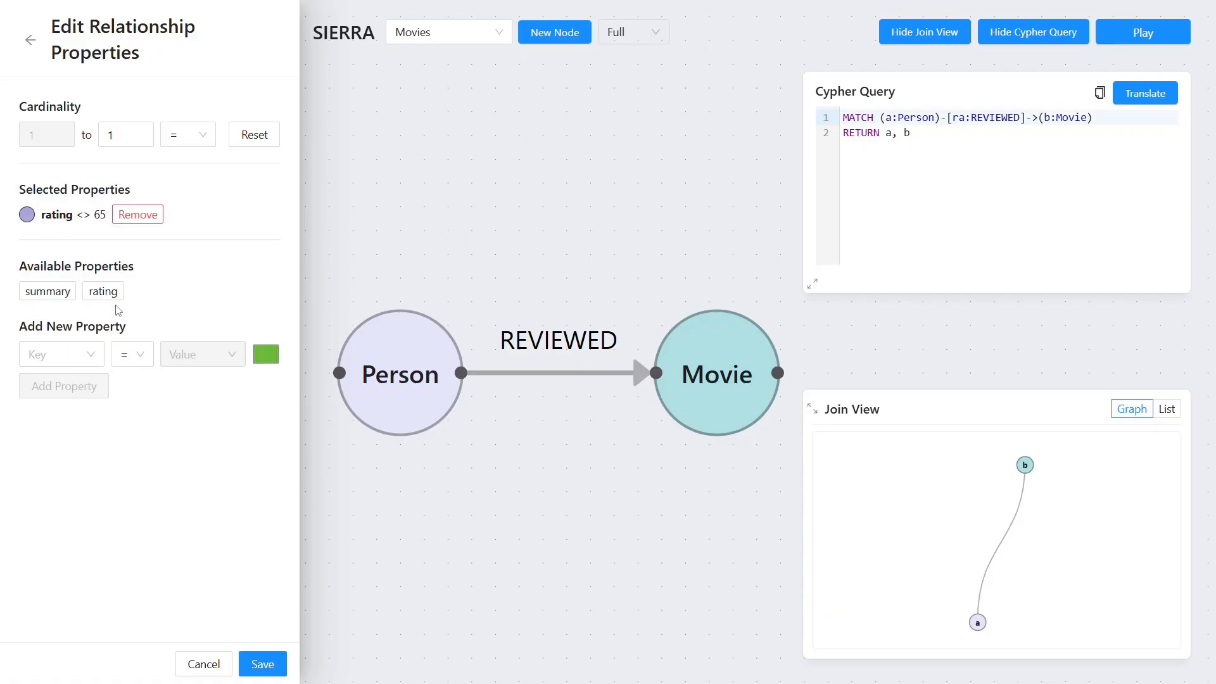
pyautogui.click(262, 663)
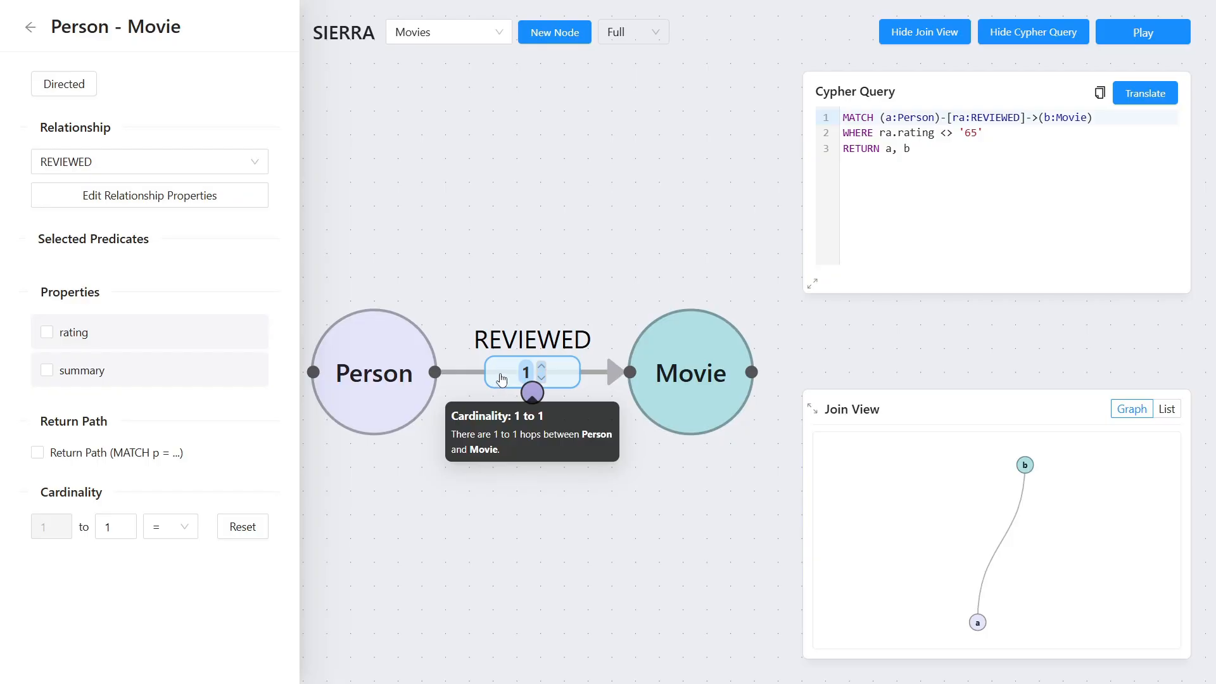
# Step: Inspect the predicate marker on the REVIEWED edge and highlight the WHERE line in the Cypher query
pyautogui.moveTo(533, 397)
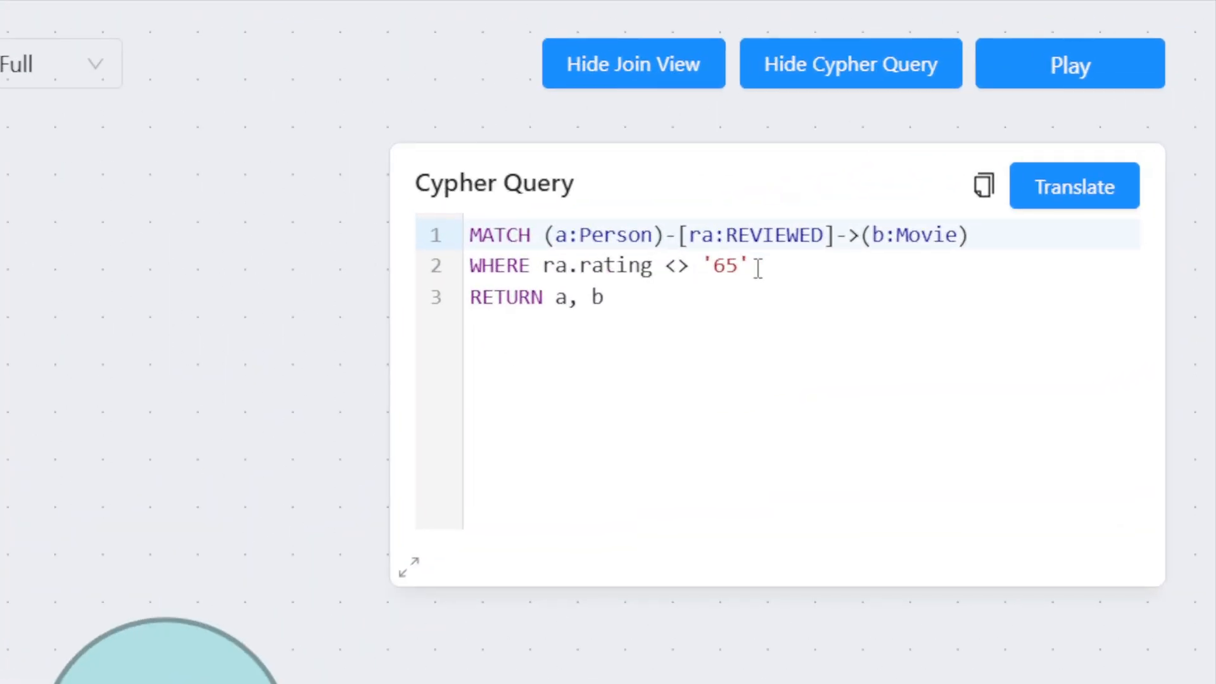
pyautogui.moveTo(756, 265); pyautogui.dragTo(472, 266)
pyautogui.click(605, 297)
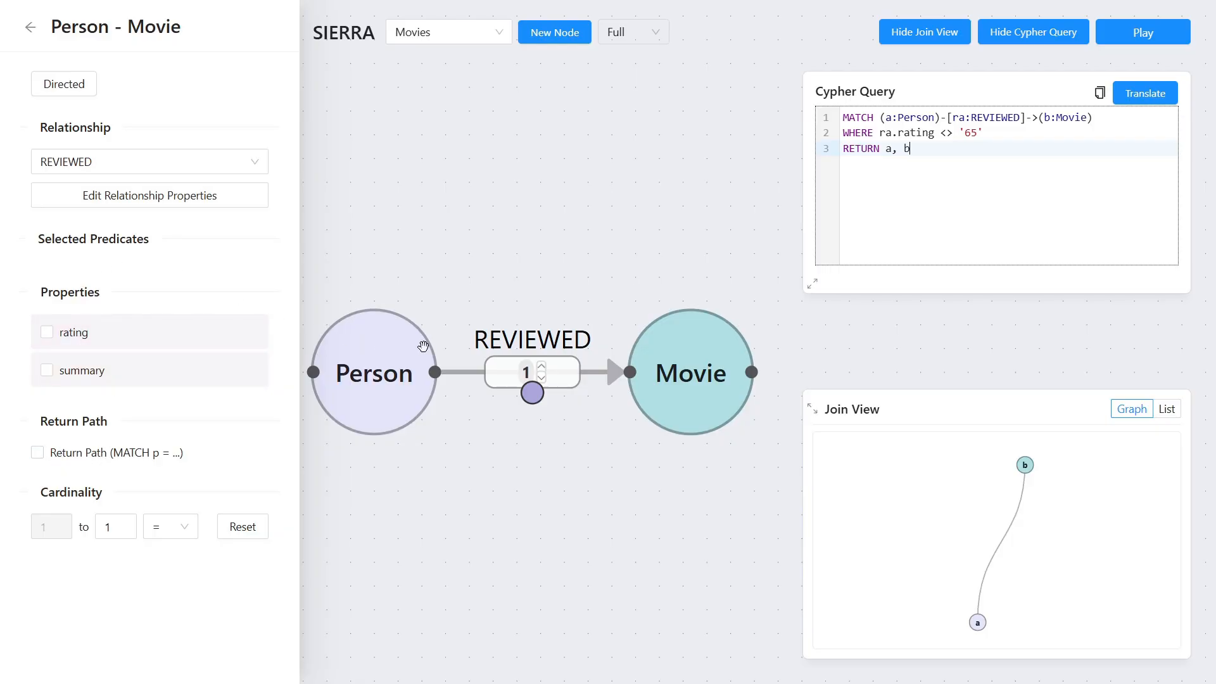
# Step: Add the predicate summary = "You had me at Jerry" to the REVIEWED relationship and save its properties
pyautogui.click(173, 209)
pyautogui.click(63, 293)
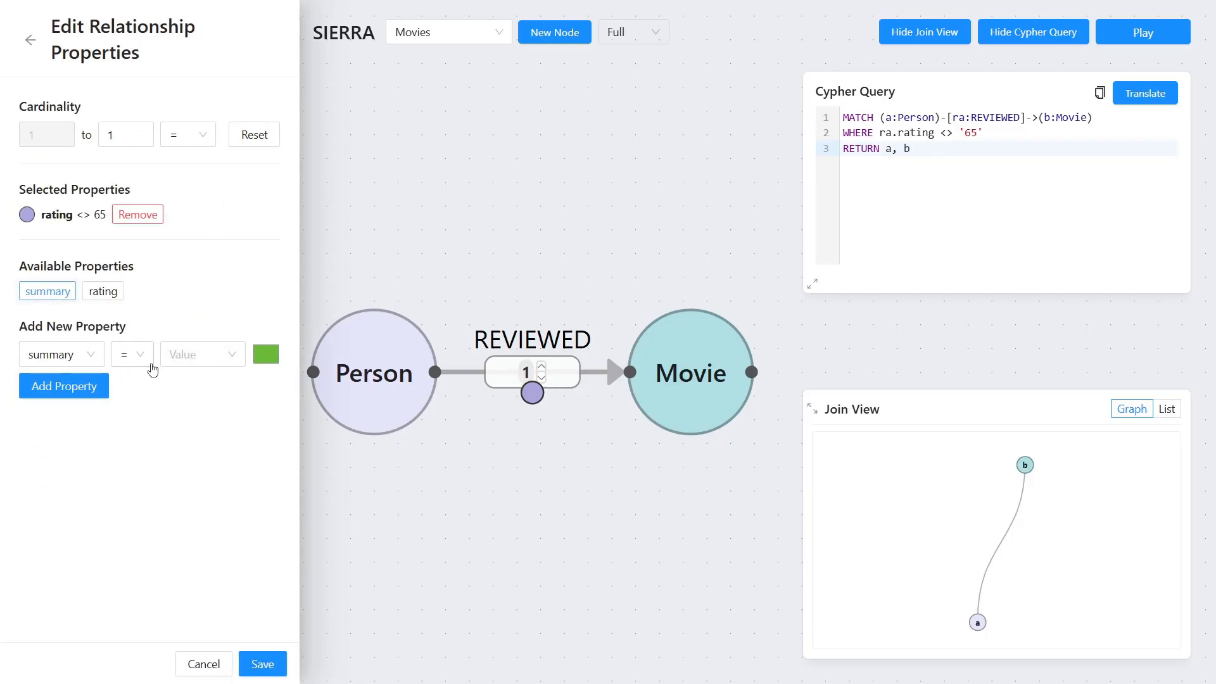
pyautogui.click(197, 355)
pyautogui.click(187, 385)
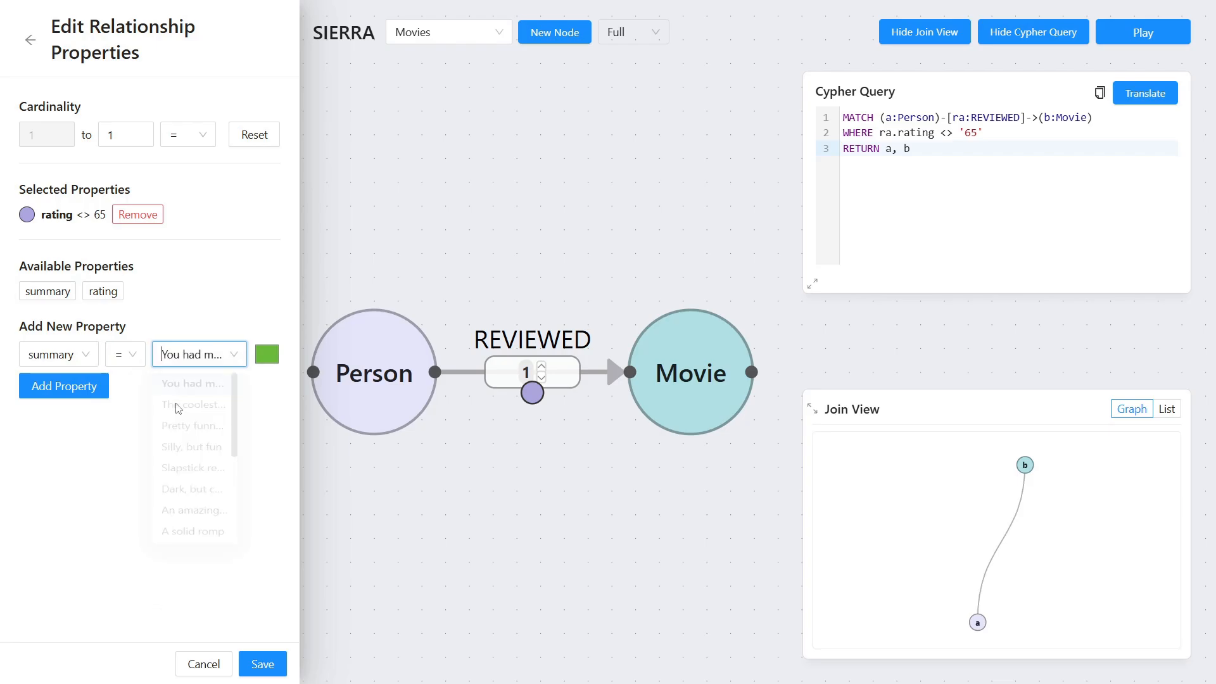
pyautogui.click(87, 397)
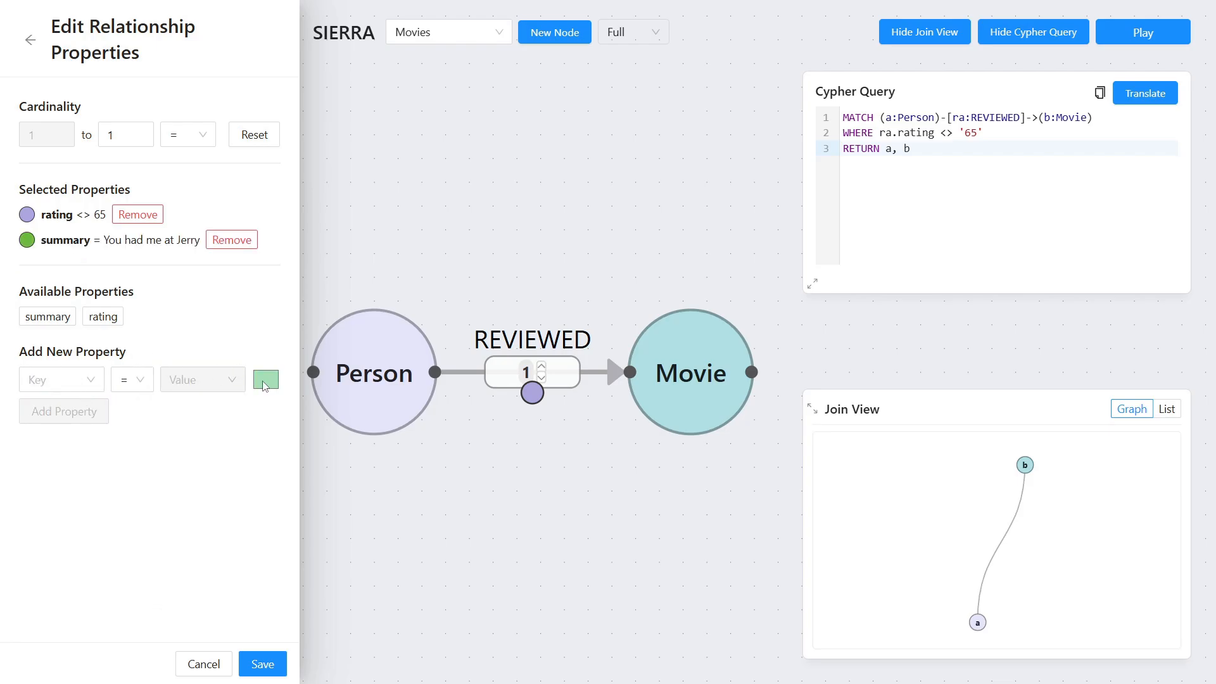
pyautogui.click(262, 664)
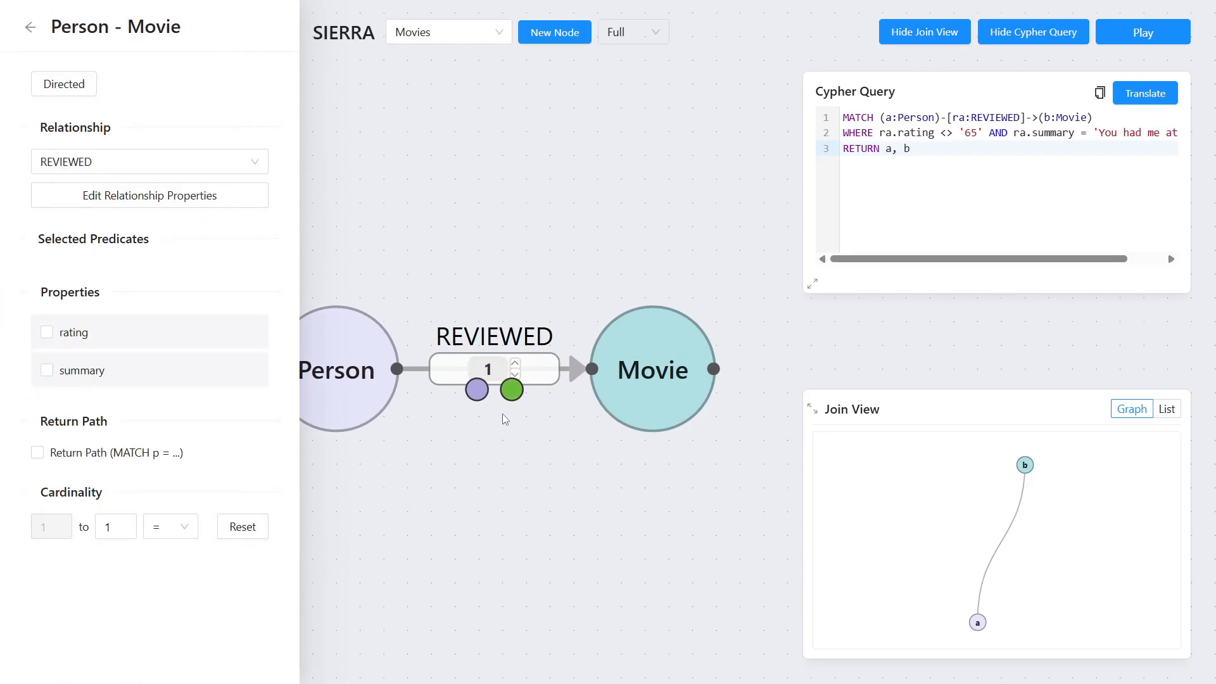
# Step: Move the Movie node farther from Person and change the REVIEWED relationship's cardinality type to range
pyautogui.click(454, 376)
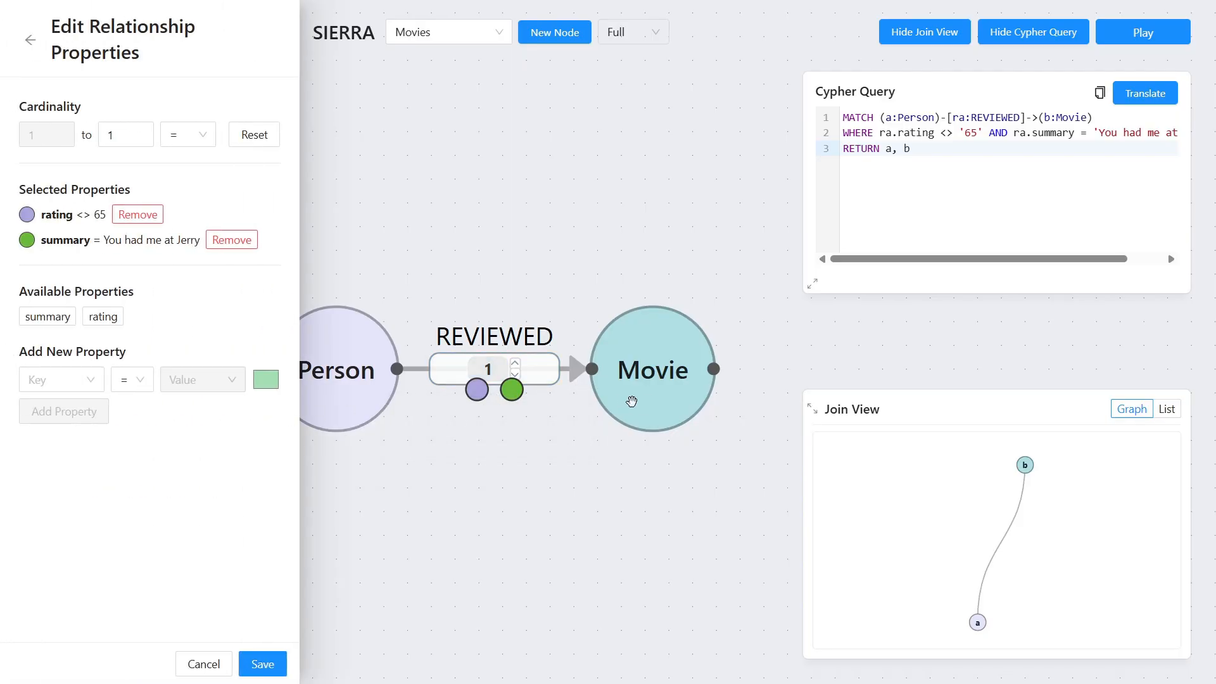
pyautogui.moveTo(630, 401); pyautogui.dragTo(732, 399)
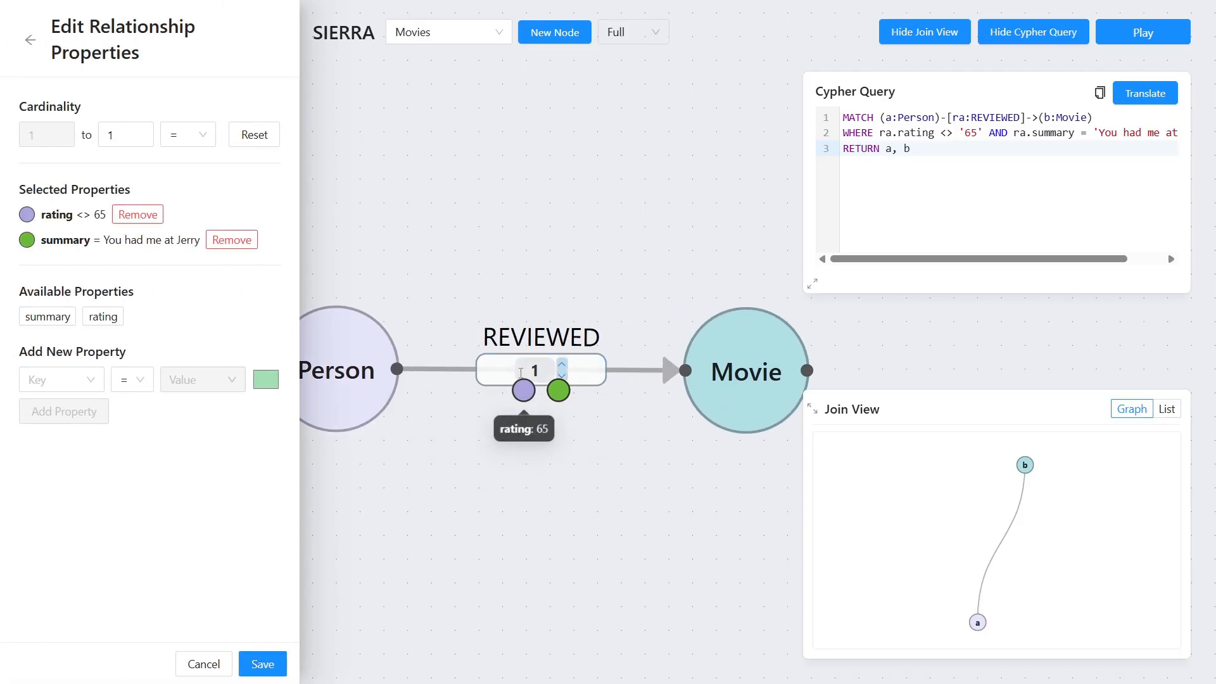
pyautogui.click(206, 138)
pyautogui.click(204, 185)
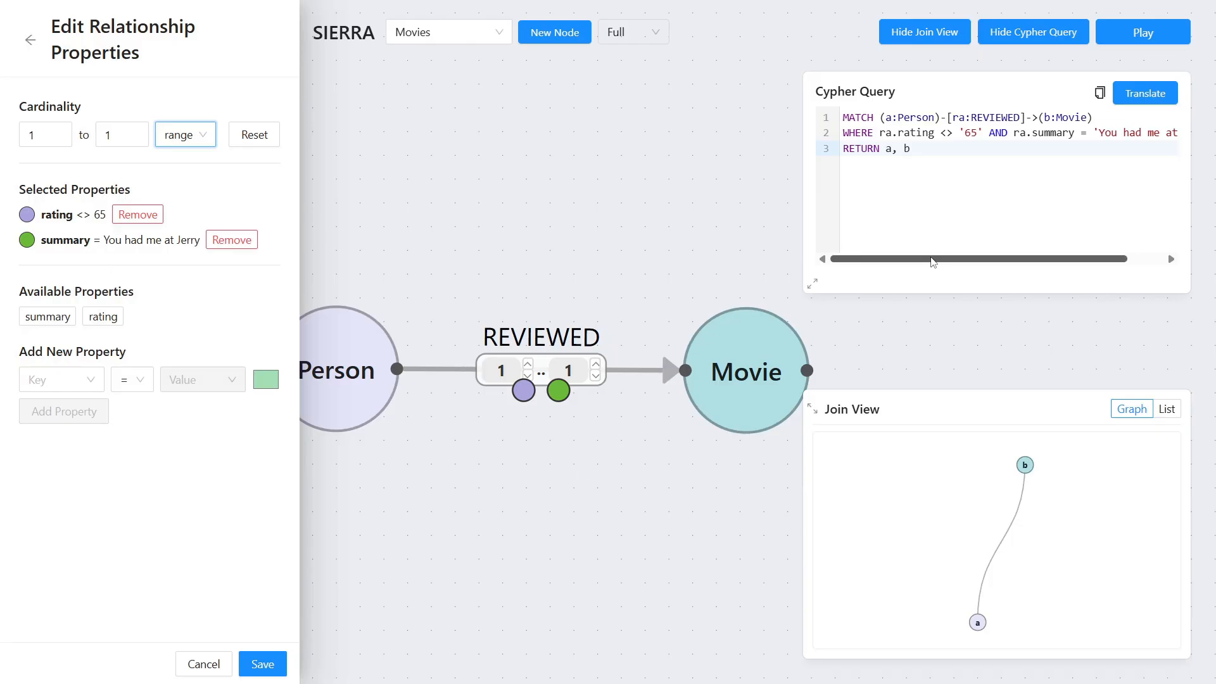
# Step: Highlight the rating and summary conditions in the Cypher query's WHERE line
pyautogui.moveTo(933, 263)
pyautogui.mouseDown()
pyautogui.moveTo(992, 259)
pyautogui.moveTo(935, 263)
pyautogui.mouseUp()
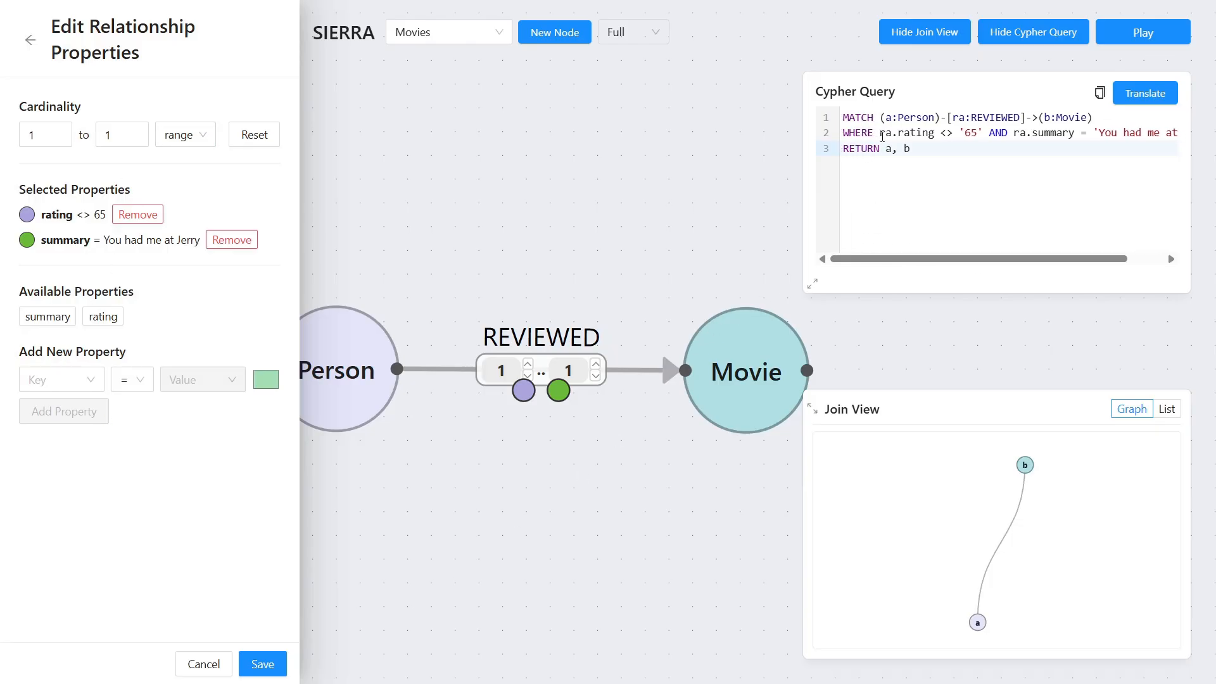
pyautogui.moveTo(880, 133); pyautogui.dragTo(1183, 138)
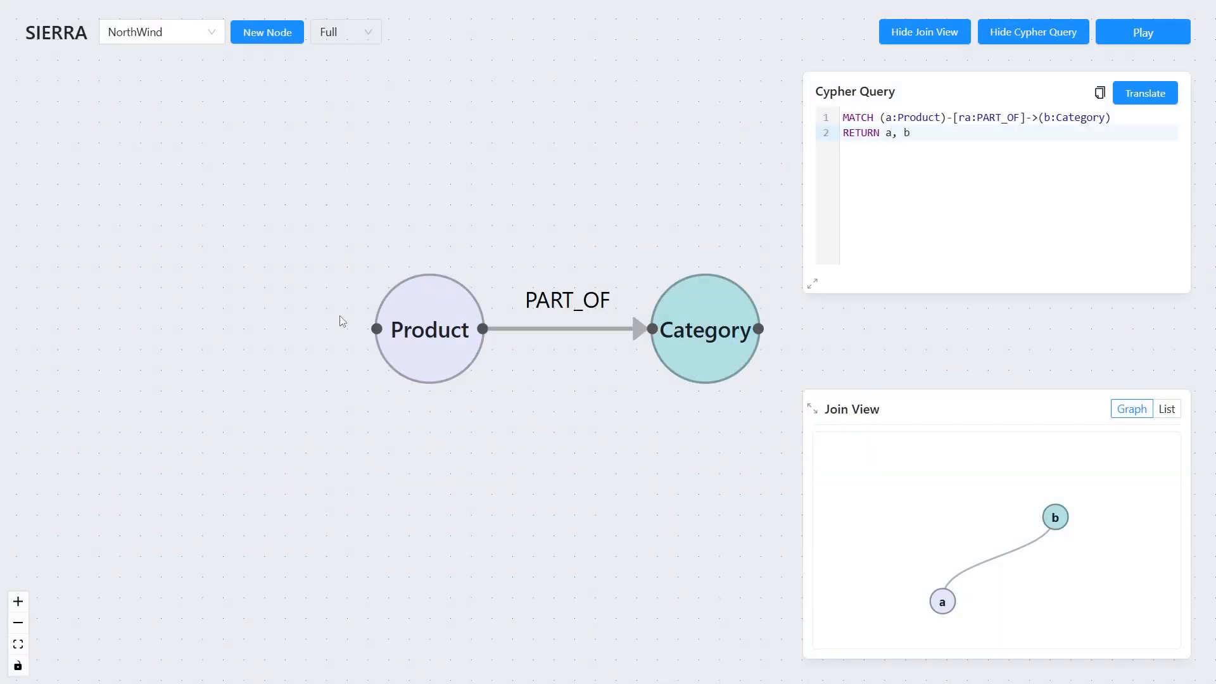
# Step: Add an OR clause to the Product node with the condition productName > "Chef Anton's Cajun Seasoning"
pyautogui.click(418, 328)
pyautogui.scroll(-3, 184, 416)
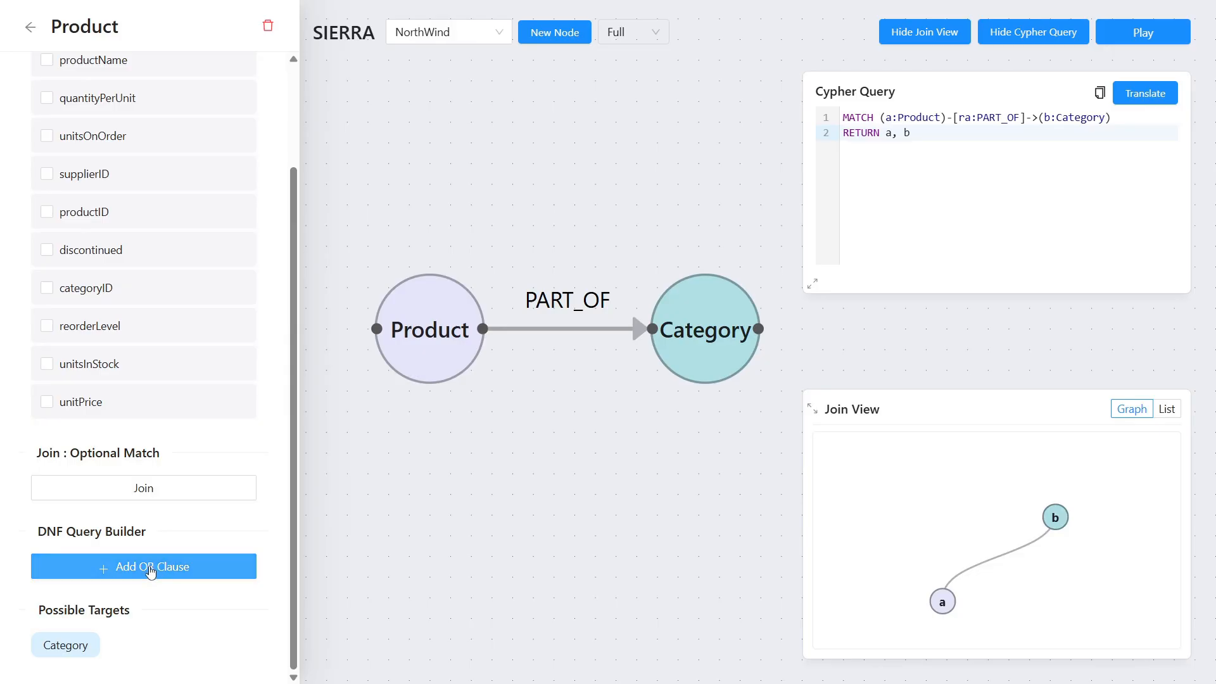
pyautogui.click(151, 568)
pyautogui.scroll(-2, 152, 545)
pyautogui.click(70, 485)
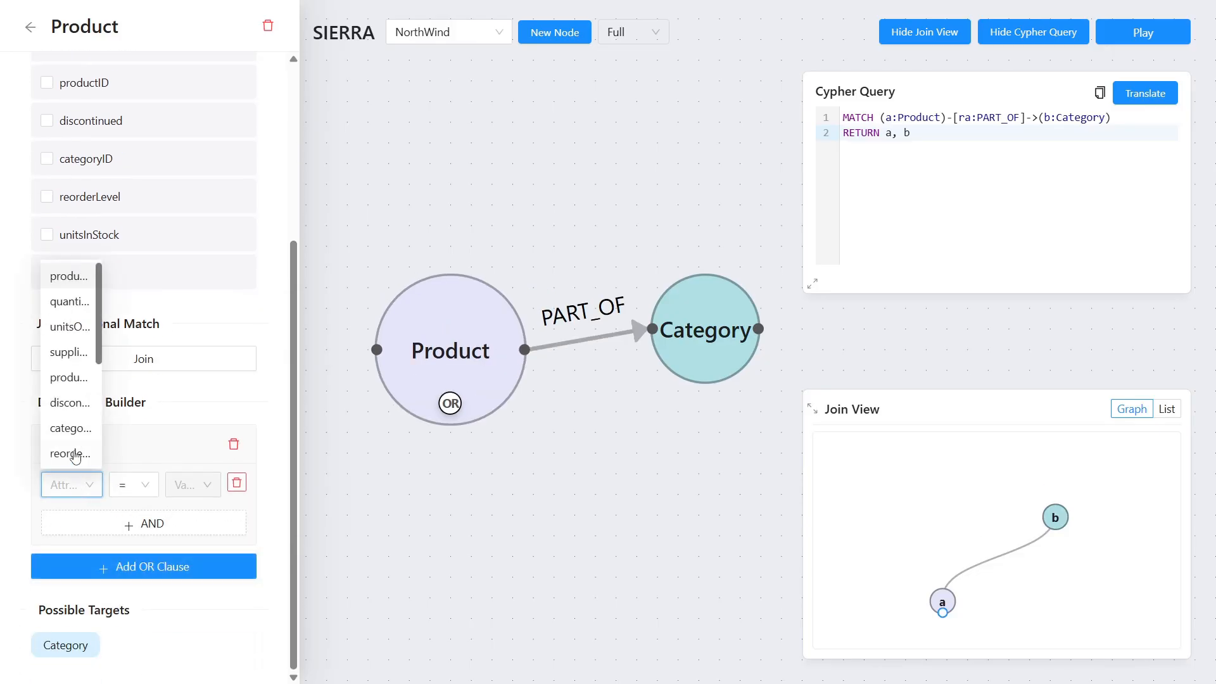
pyautogui.click(74, 284)
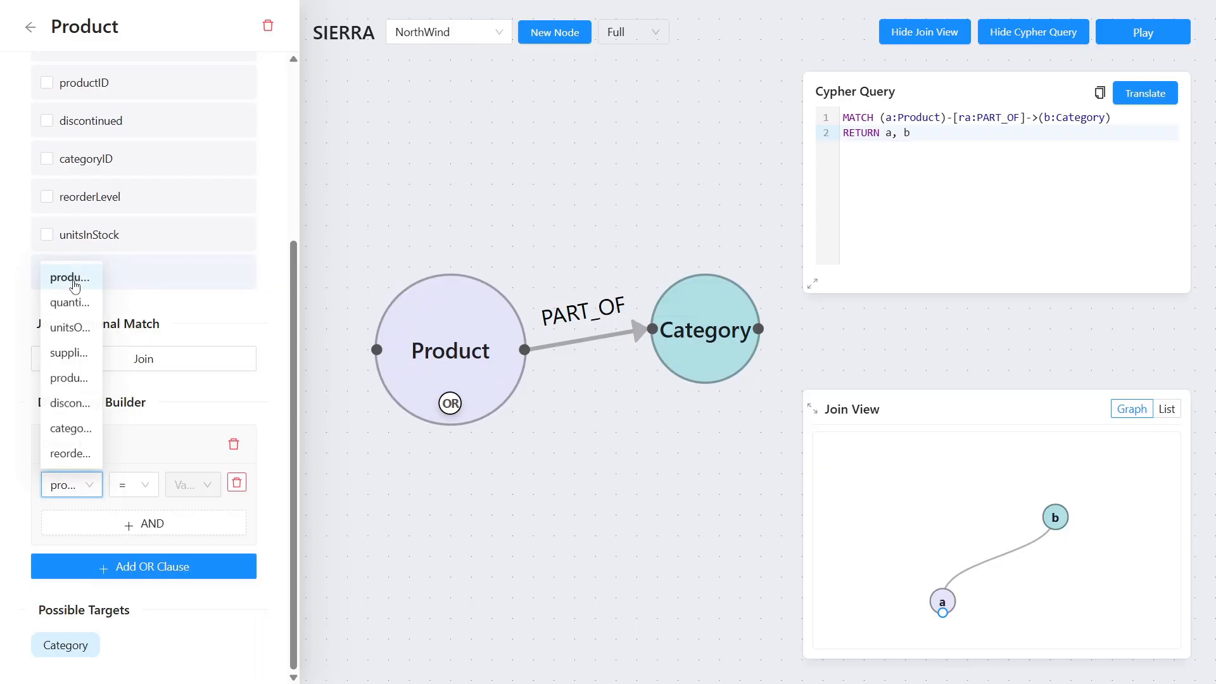
pyautogui.click(144, 486)
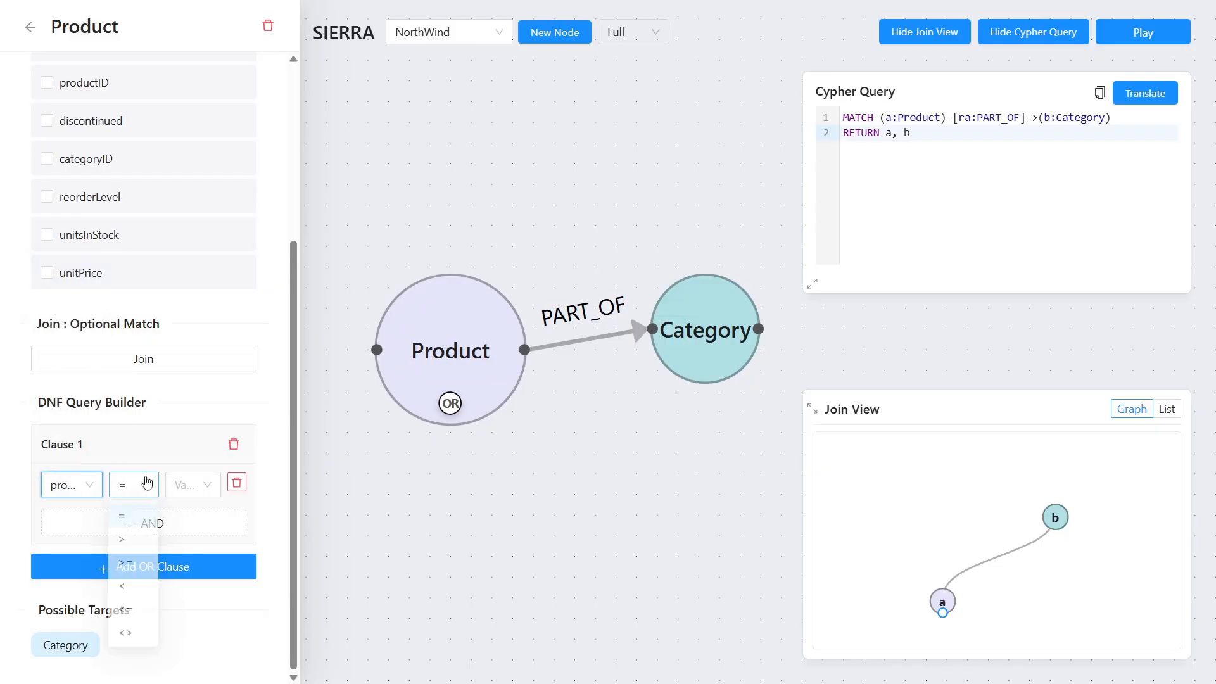
pyautogui.click(136, 541)
pyautogui.click(192, 483)
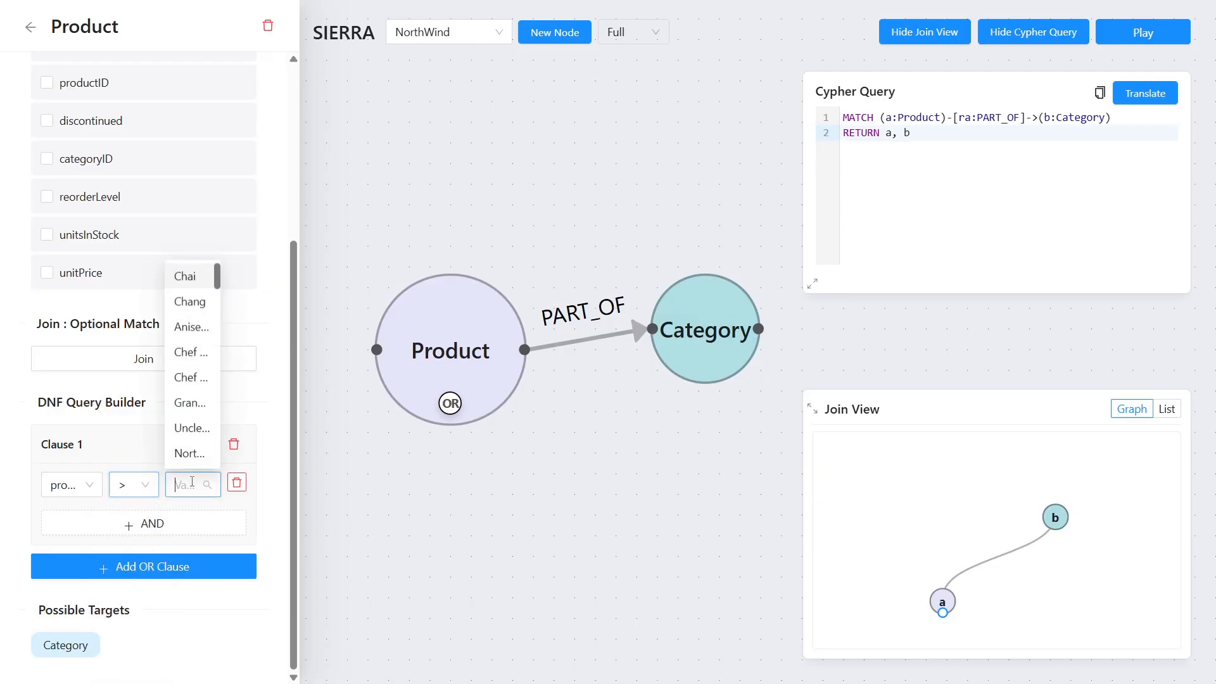
pyautogui.click(190, 352)
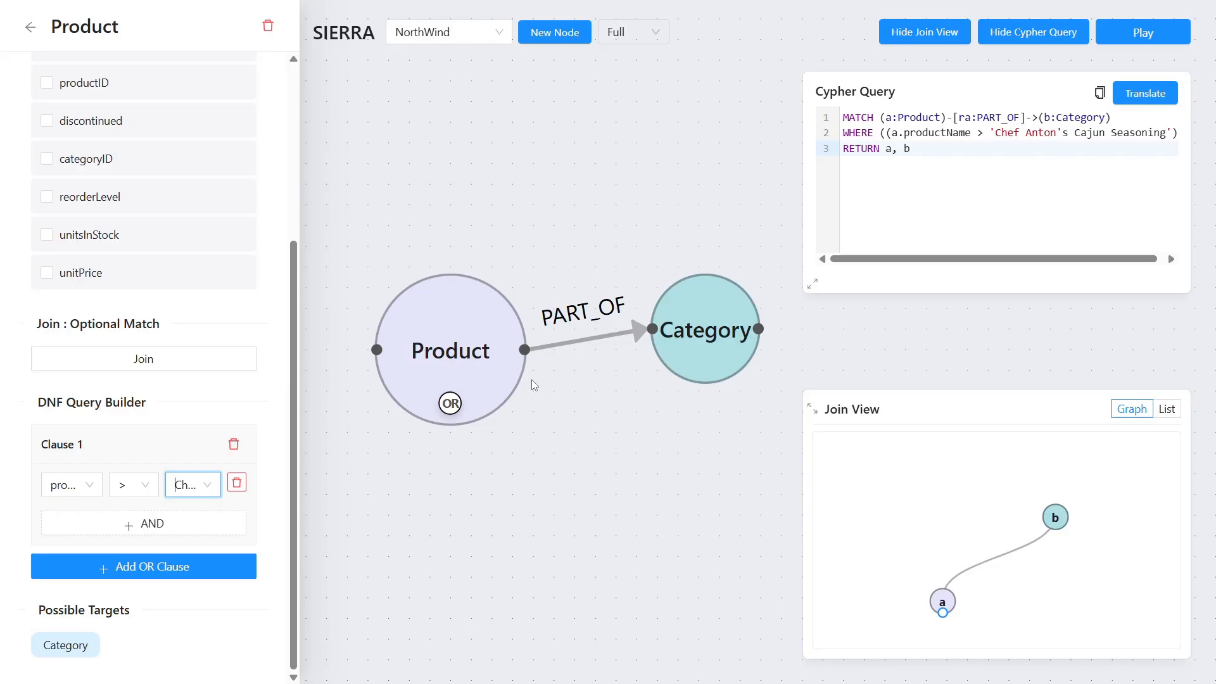
# Step: Add an AND condition reorderLevel = 10 to Clause 1 of the Product node
pyautogui.click(152, 526)
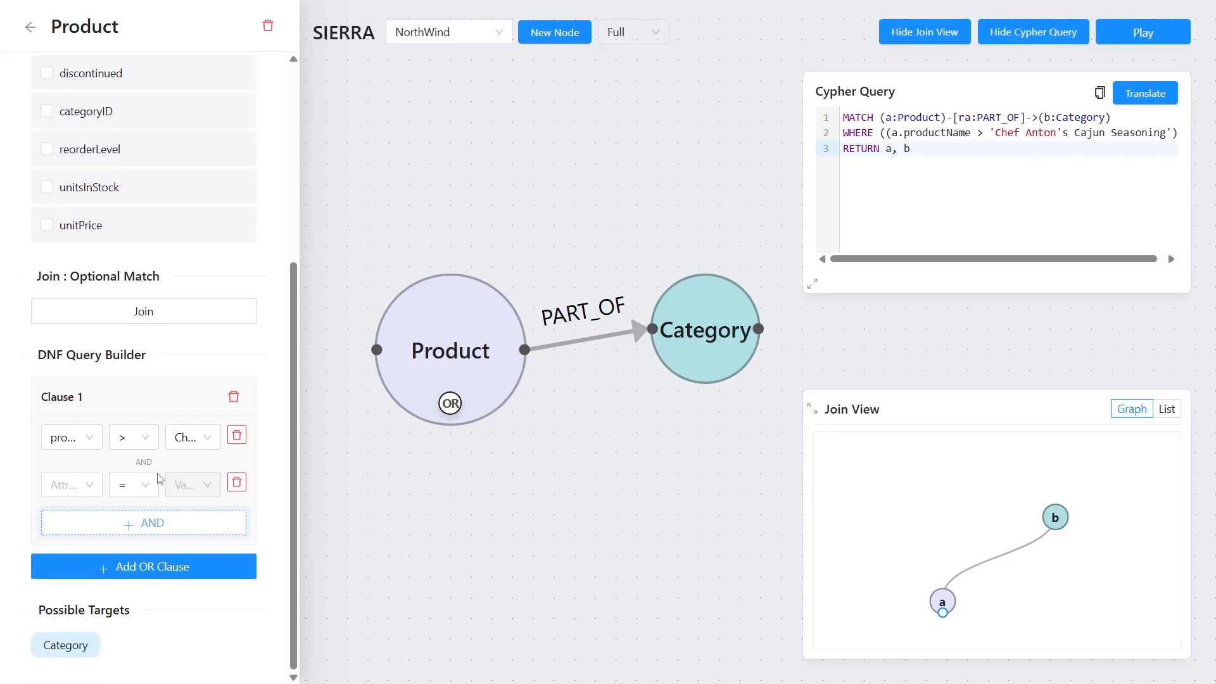
pyautogui.click(77, 488)
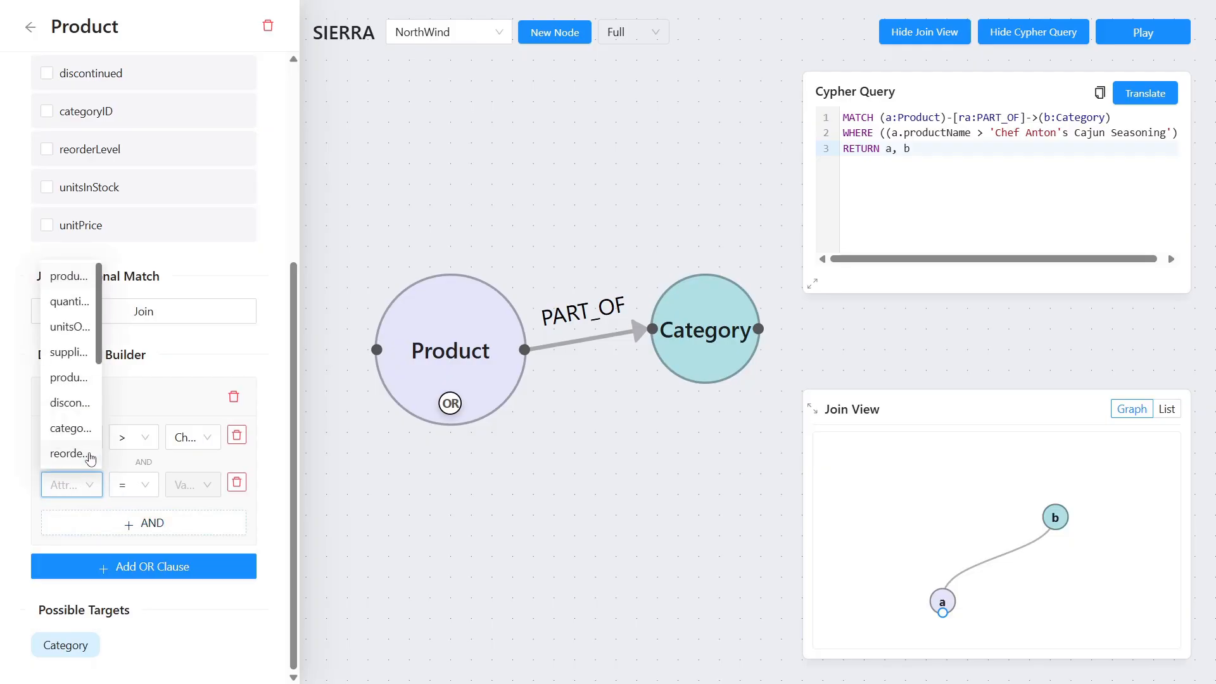
pyautogui.click(92, 454)
pyautogui.click(190, 484)
pyautogui.write('10')
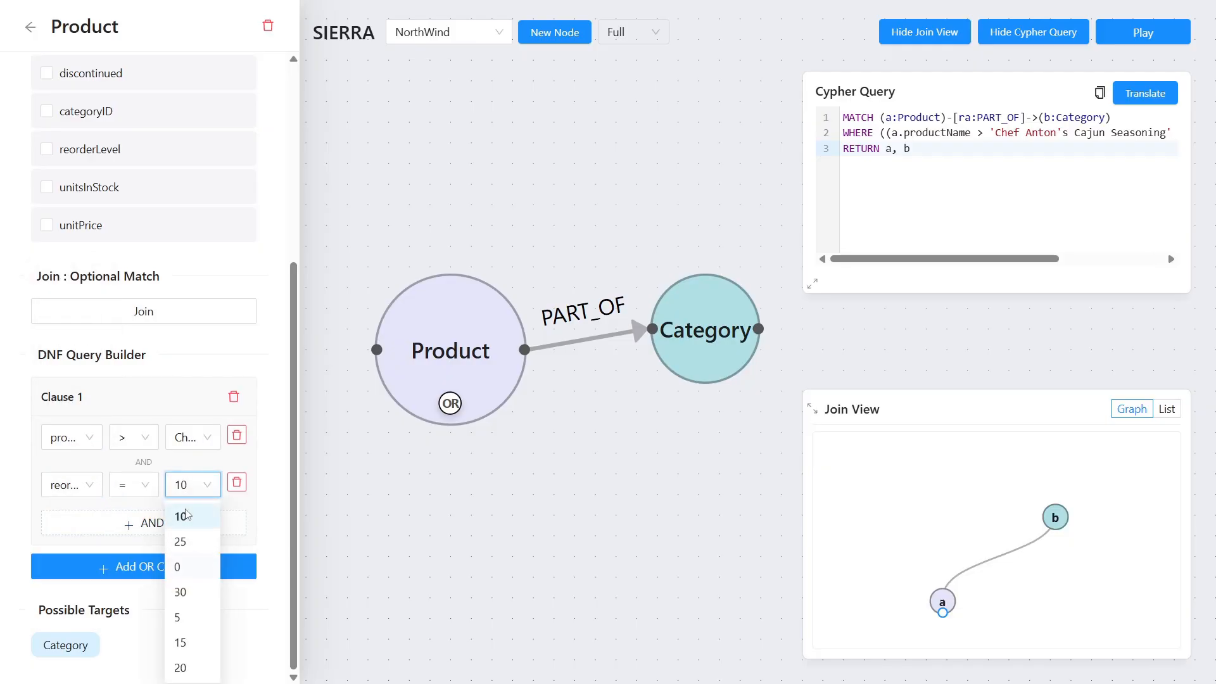
pyautogui.click(183, 507)
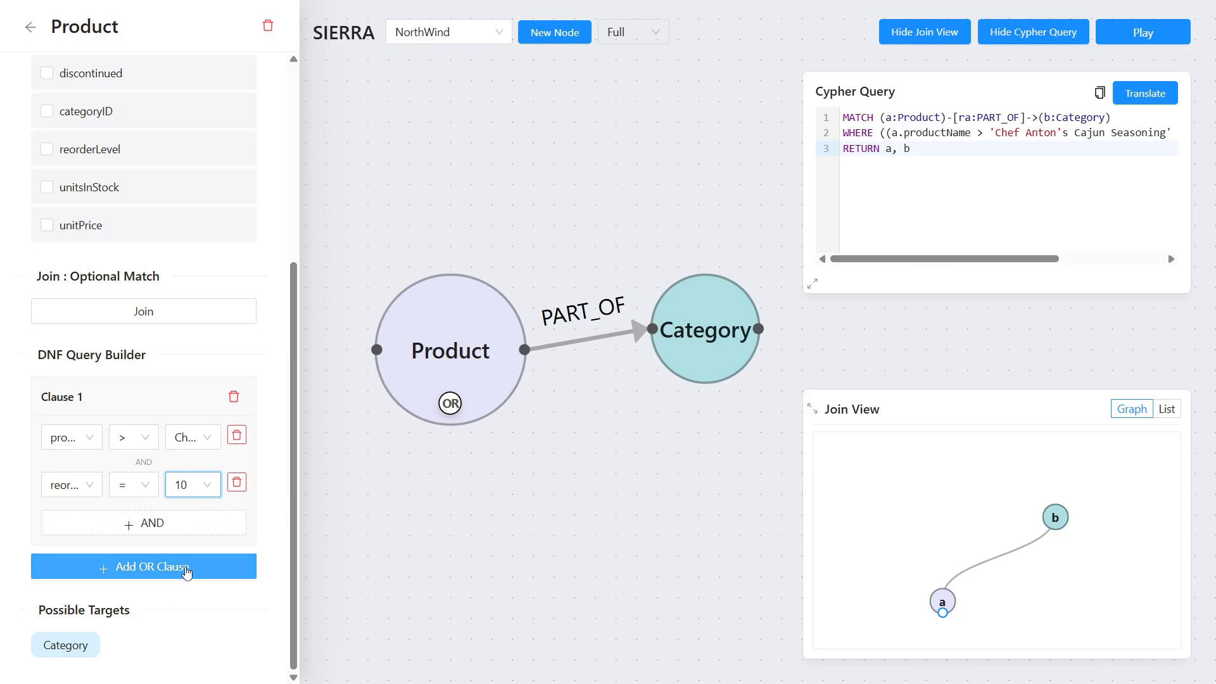
# Step: Add a second OR clause to the Product node with the condition reorderLevel = 10
pyautogui.click(187, 572)
pyautogui.scroll(-3, 193, 550)
pyautogui.click(89, 486)
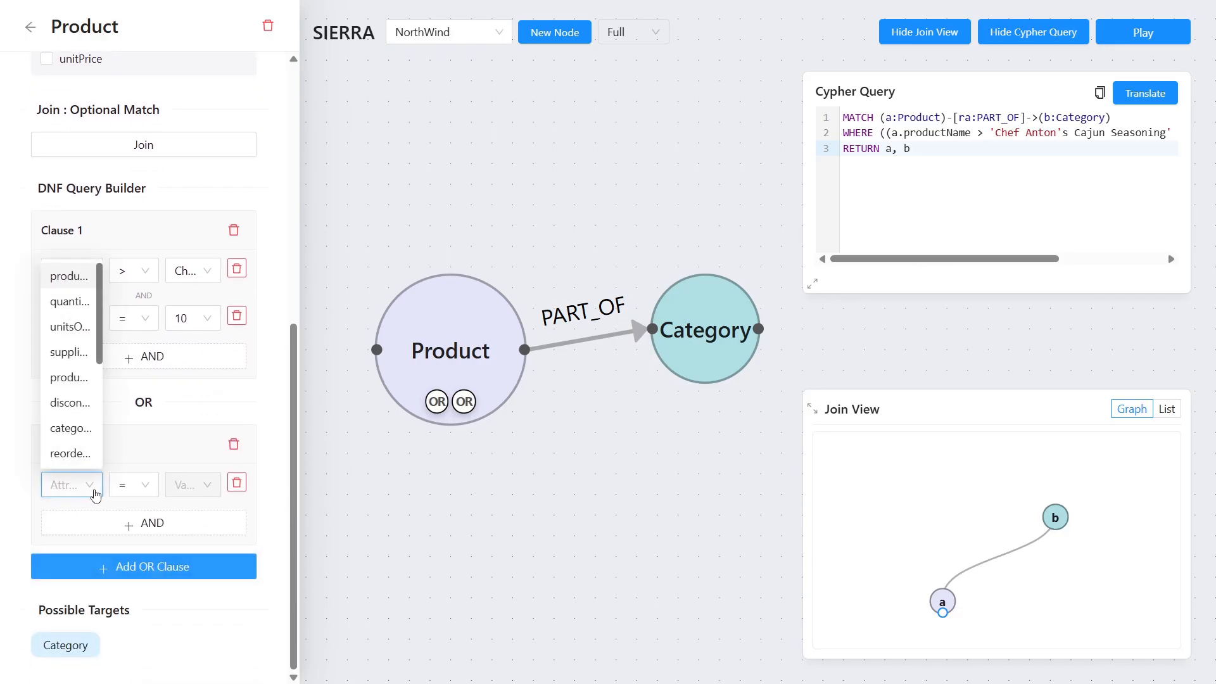
pyautogui.click(190, 485)
pyautogui.click(186, 514)
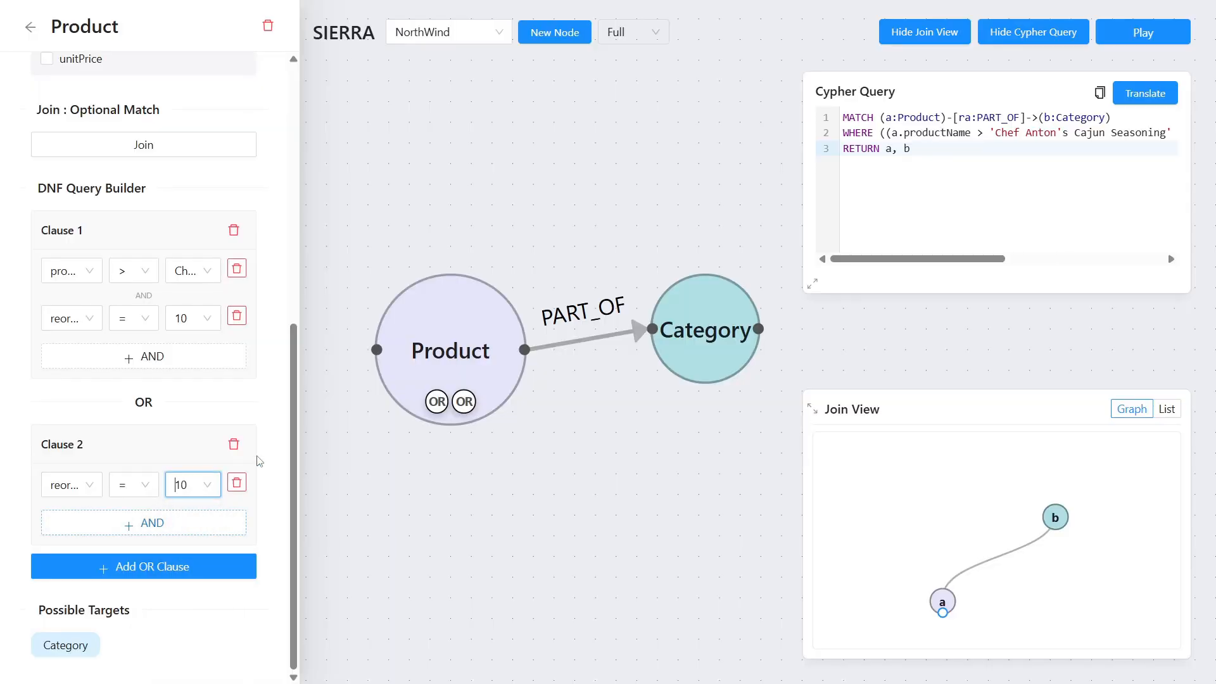
# Step: Reposition the Product node level with Category and add an empty third OR clause to it
pyautogui.moveTo(478, 393); pyautogui.dragTo(455, 366)
pyautogui.scroll(1, 457, 447)
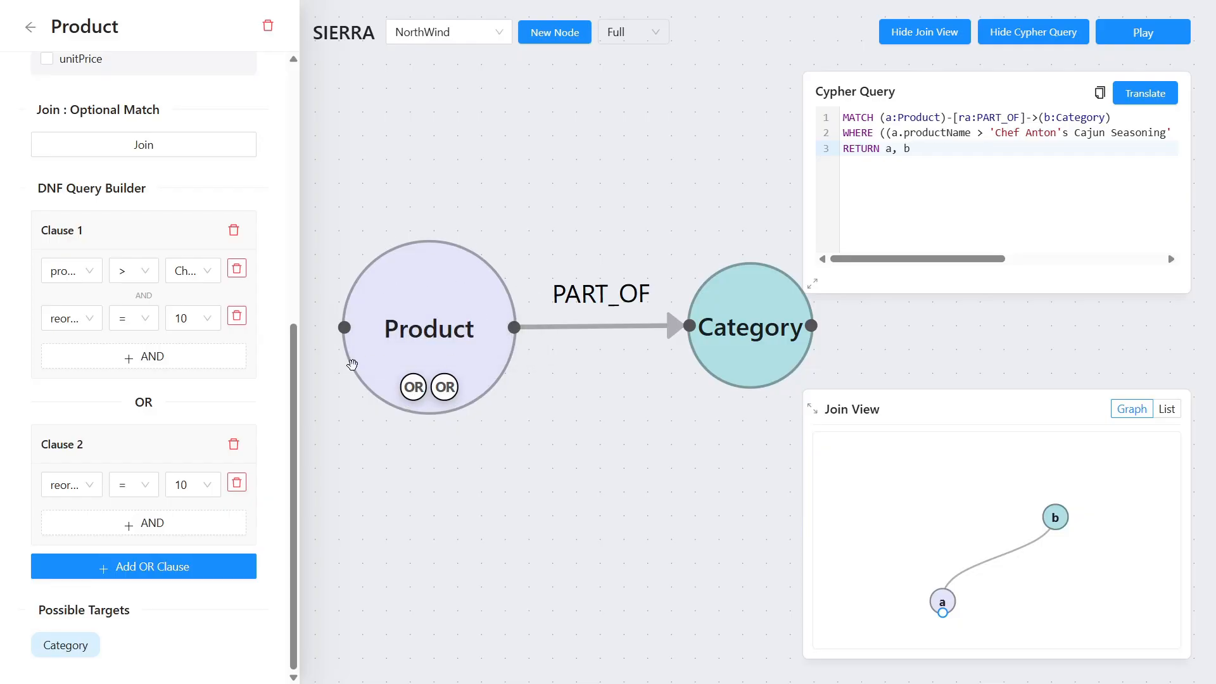
pyautogui.click(179, 565)
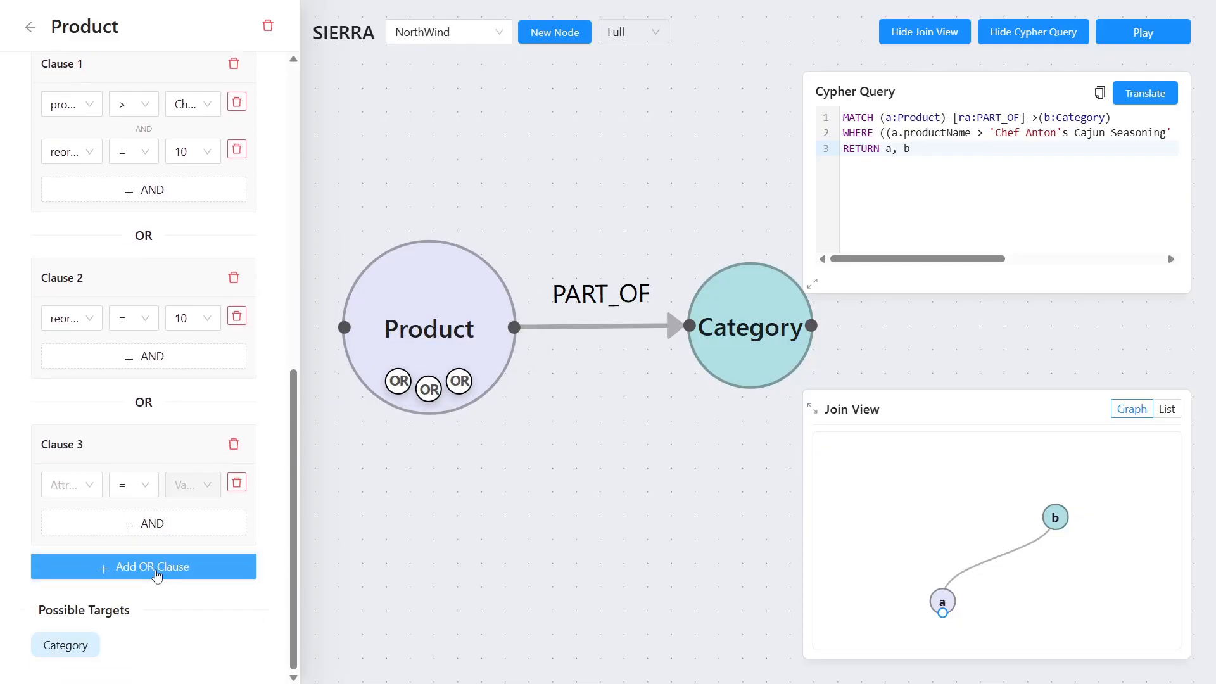
# Step: Add a series of empty OR clauses to the Product node, from Clause 4 through at least Clause 13
pyautogui.click(168, 565)
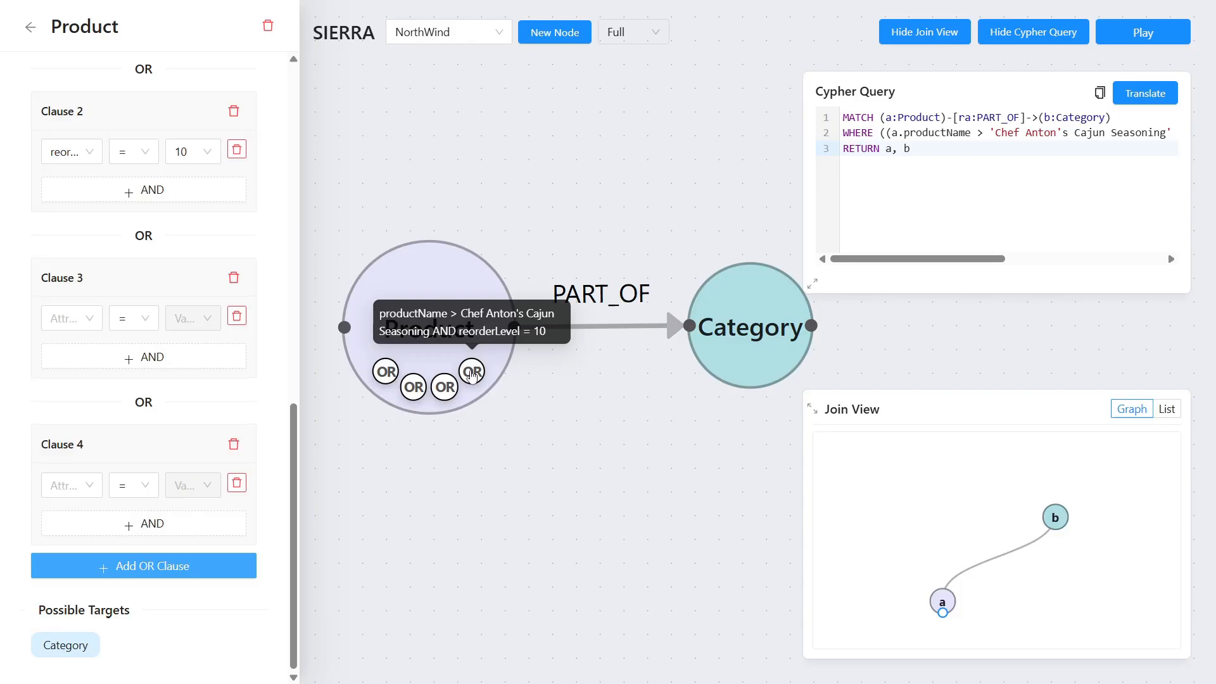
pyautogui.click(188, 565)
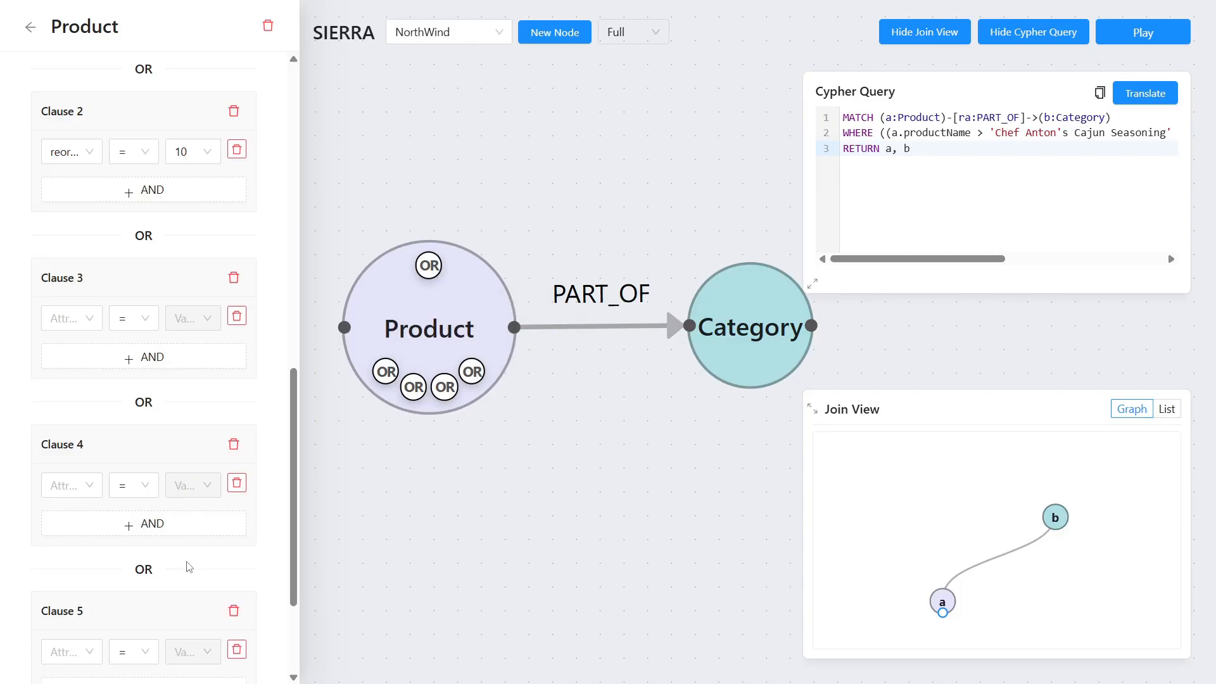
pyautogui.click(190, 567)
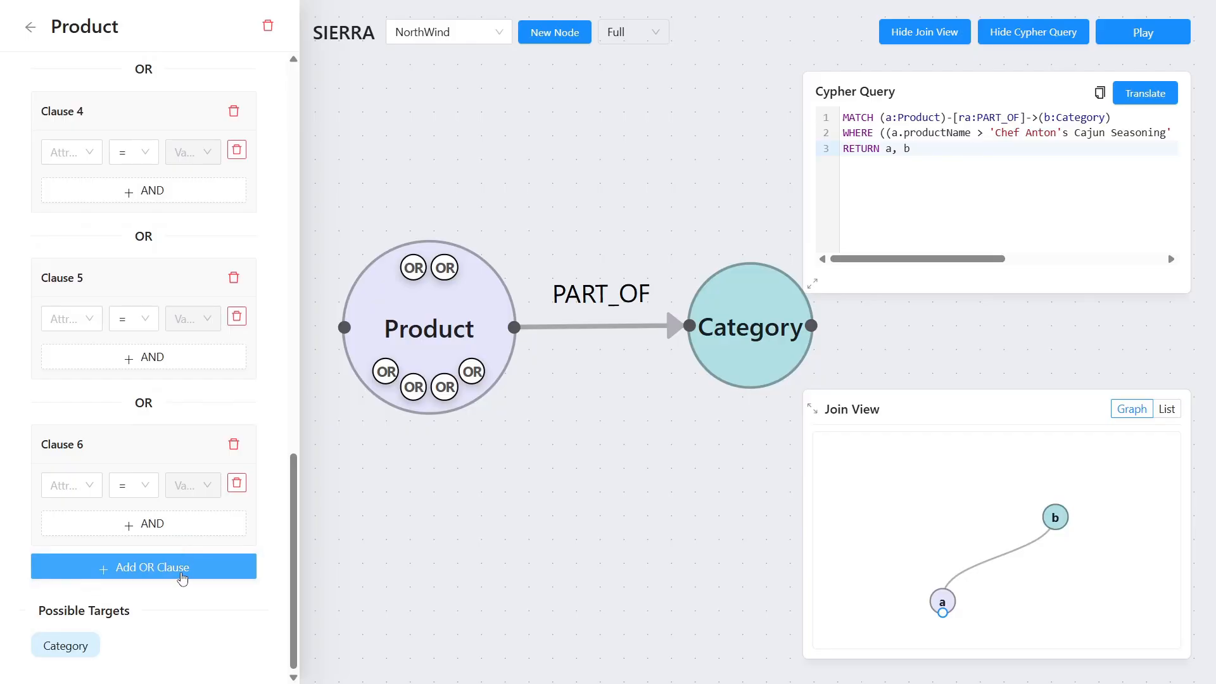
pyautogui.click(181, 578)
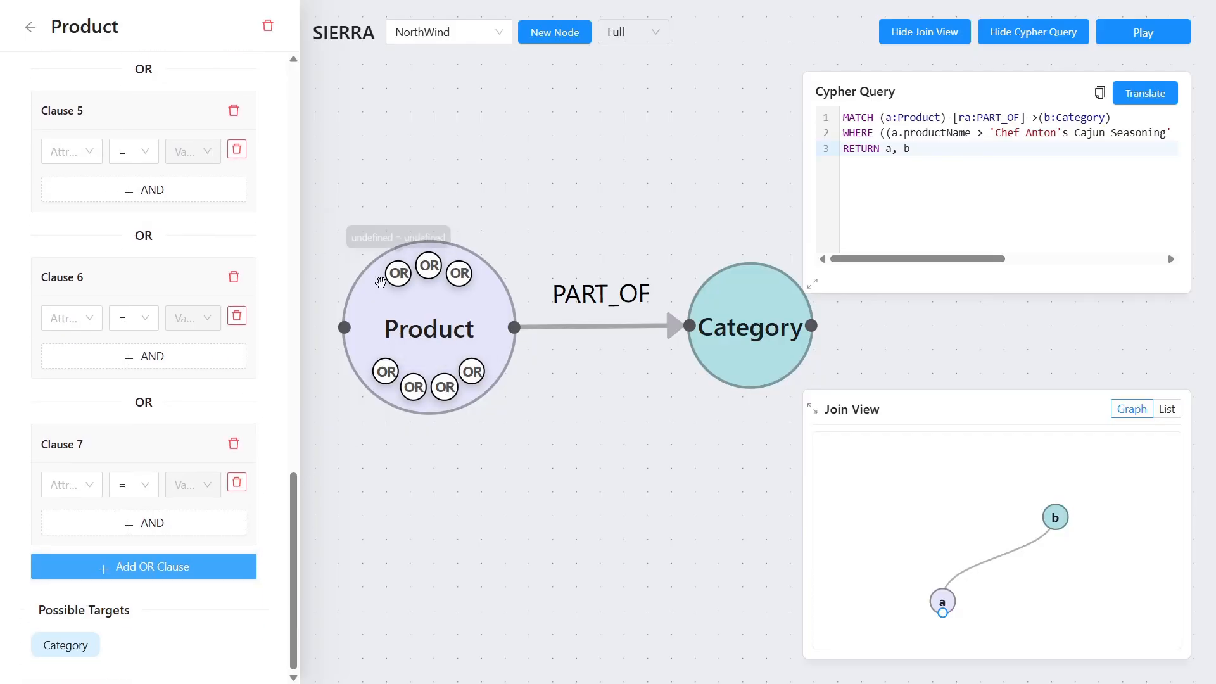
pyautogui.click(180, 567)
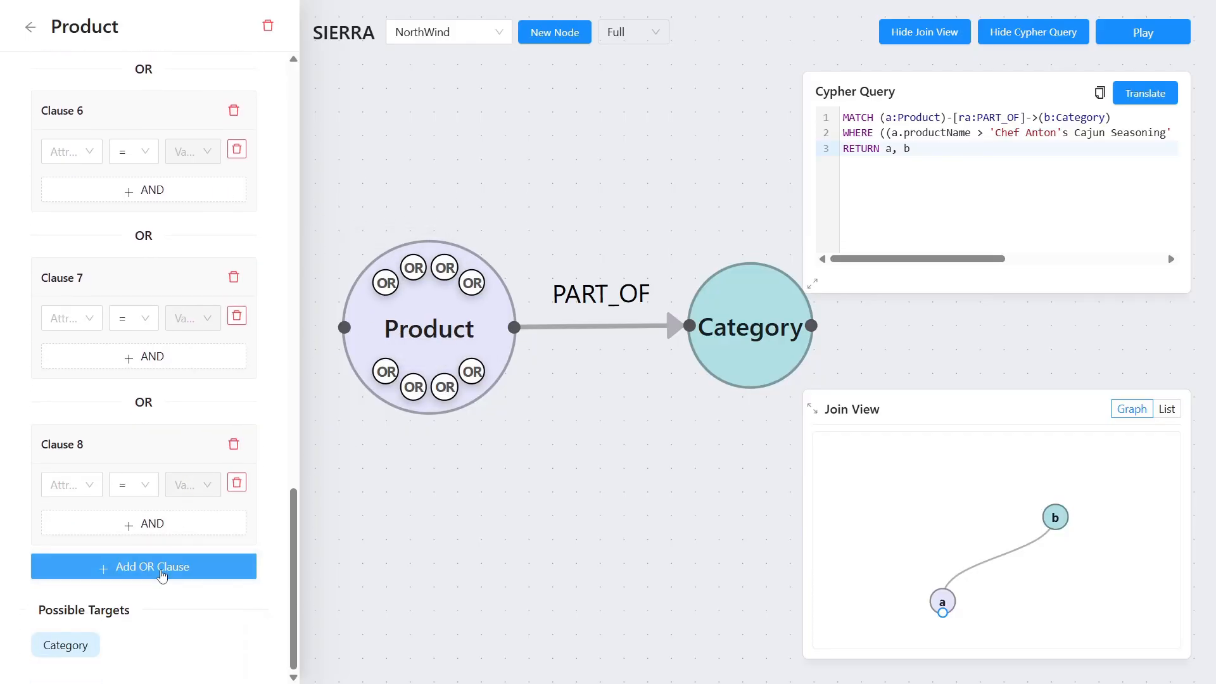
pyautogui.click(162, 574)
pyautogui.click(168, 565)
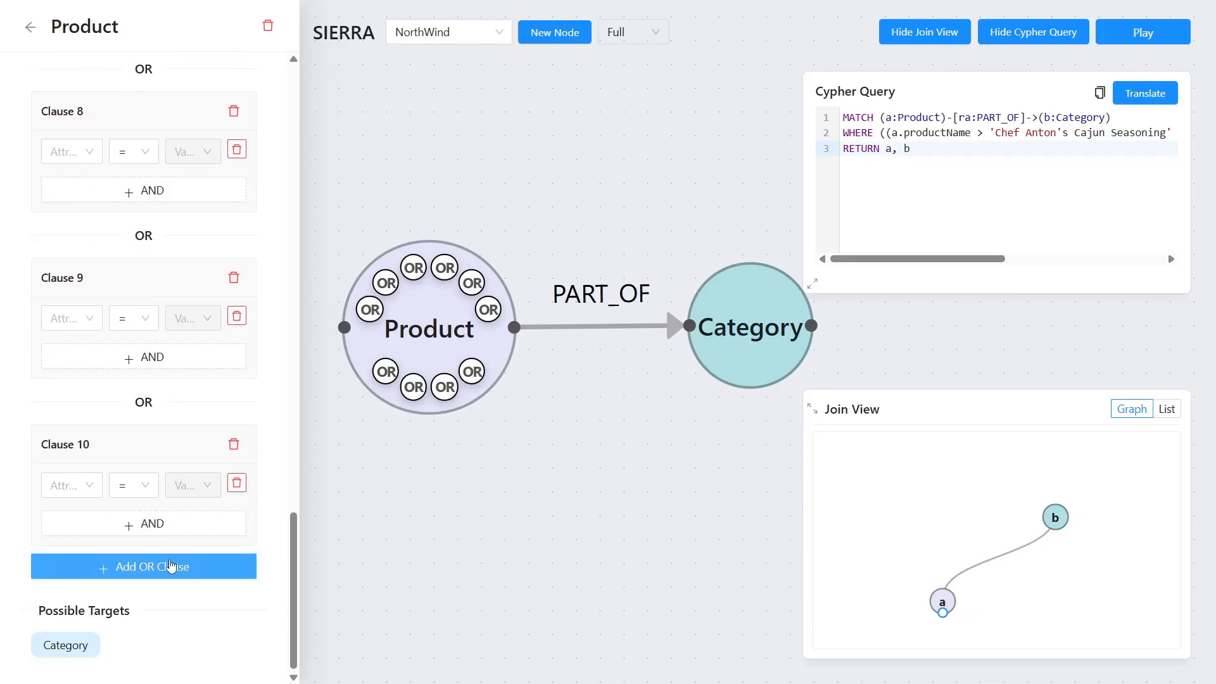
pyautogui.click(170, 565)
pyautogui.click(171, 567)
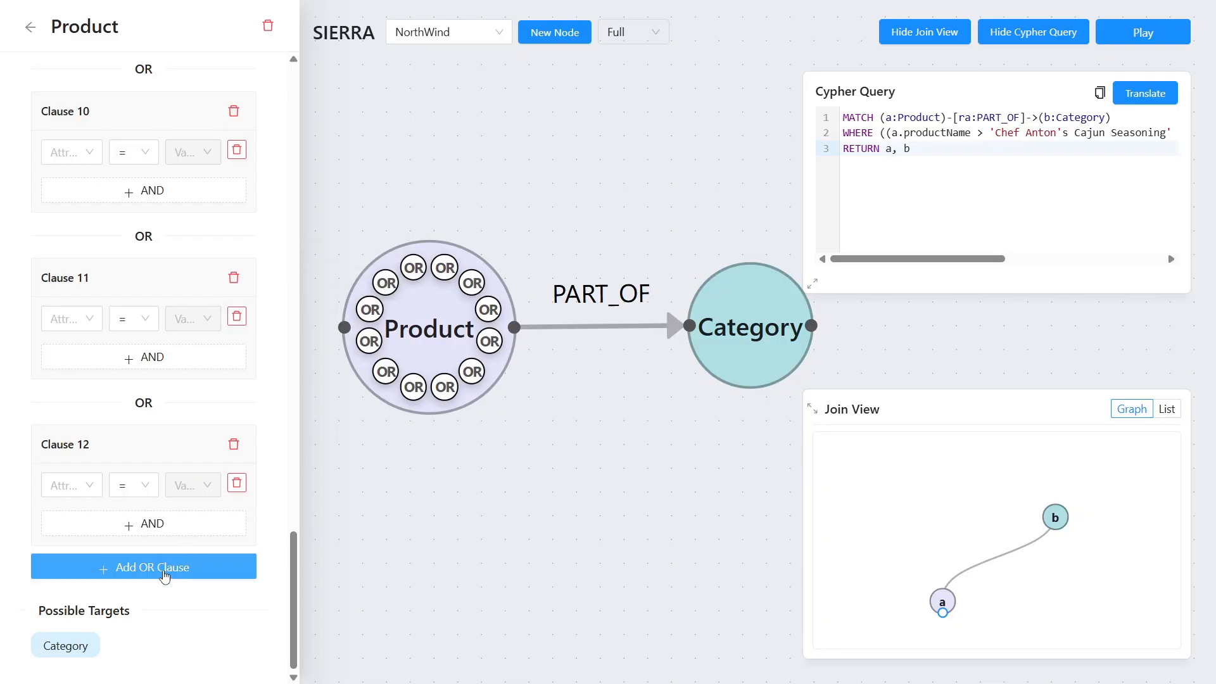
pyautogui.click(165, 575)
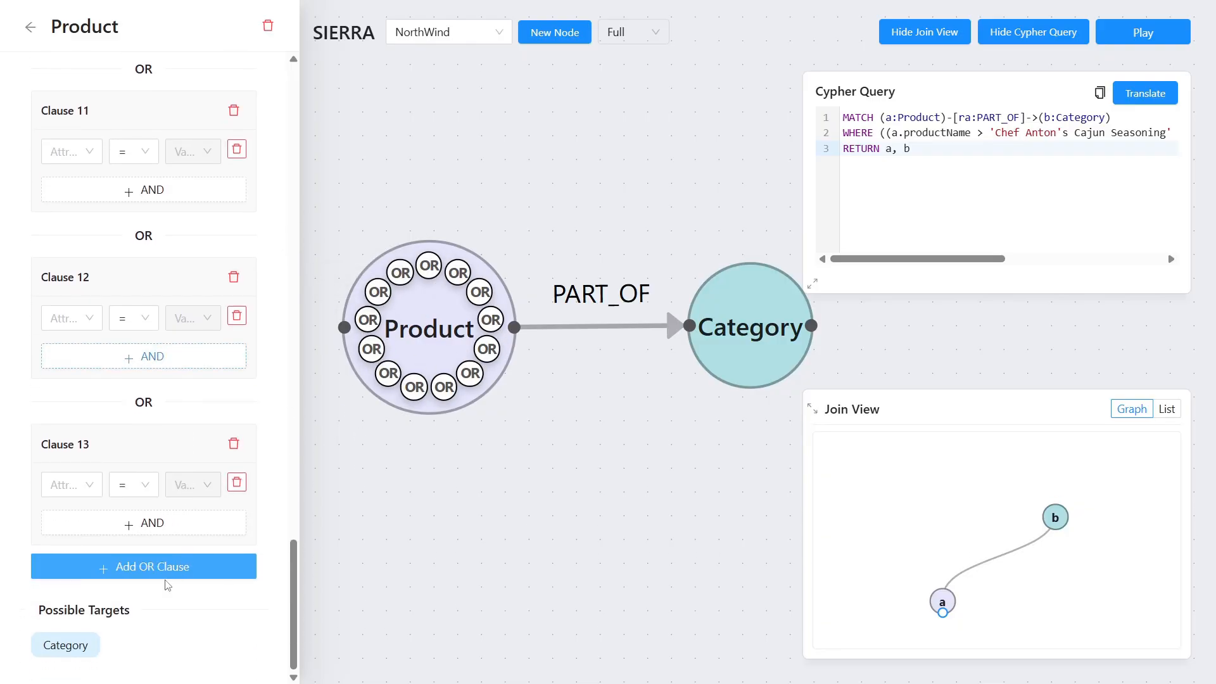
pyautogui.click(165, 576)
pyautogui.click(156, 567)
pyautogui.click(158, 570)
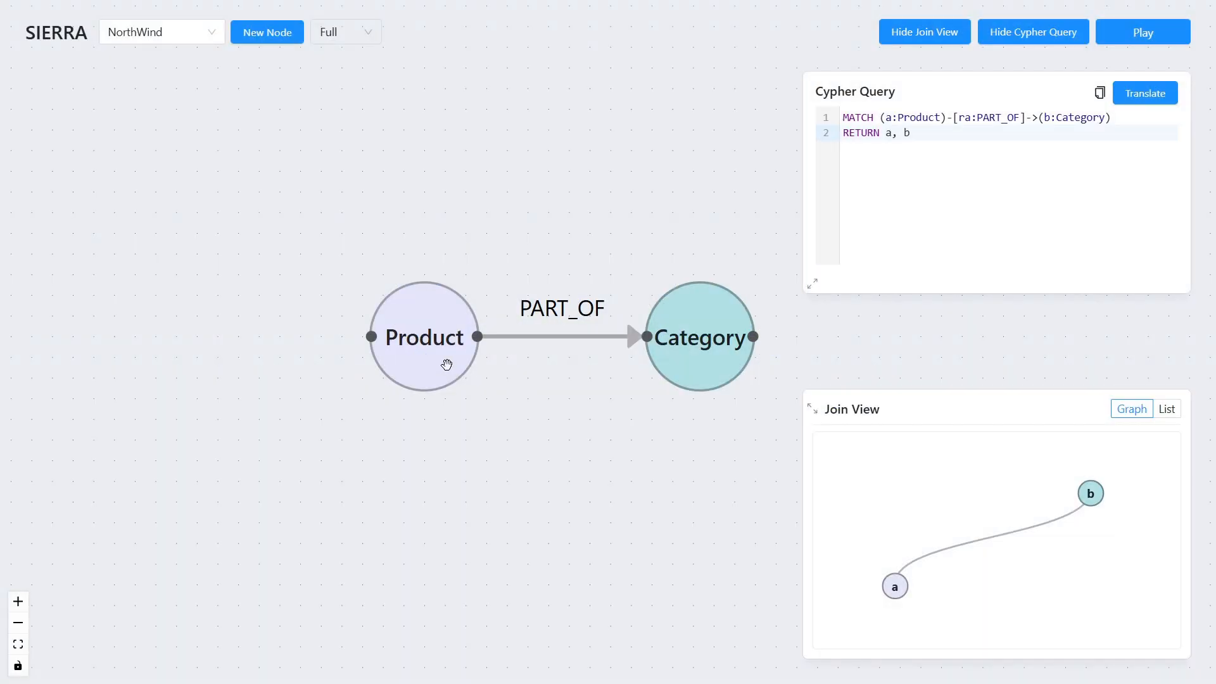
# Step: Enable the categoryID property on both the Product node and the Category node, leaving their predicates empty
pyautogui.click(394, 340)
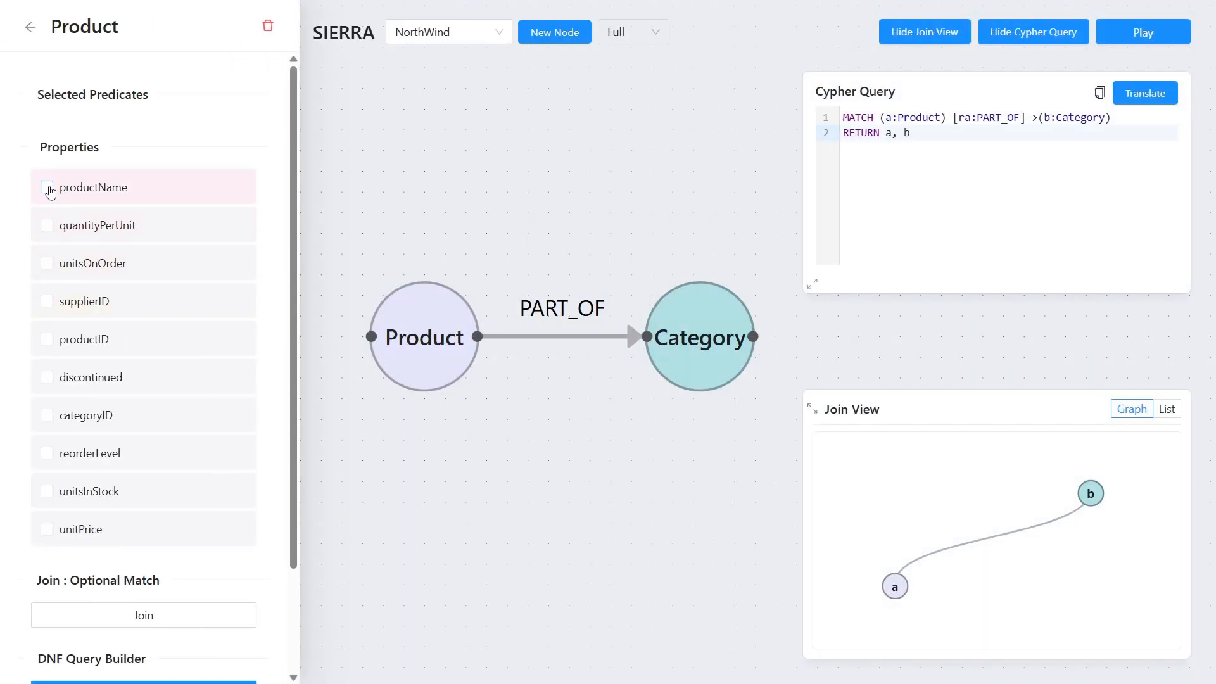
pyautogui.click(47, 417)
pyautogui.click(667, 360)
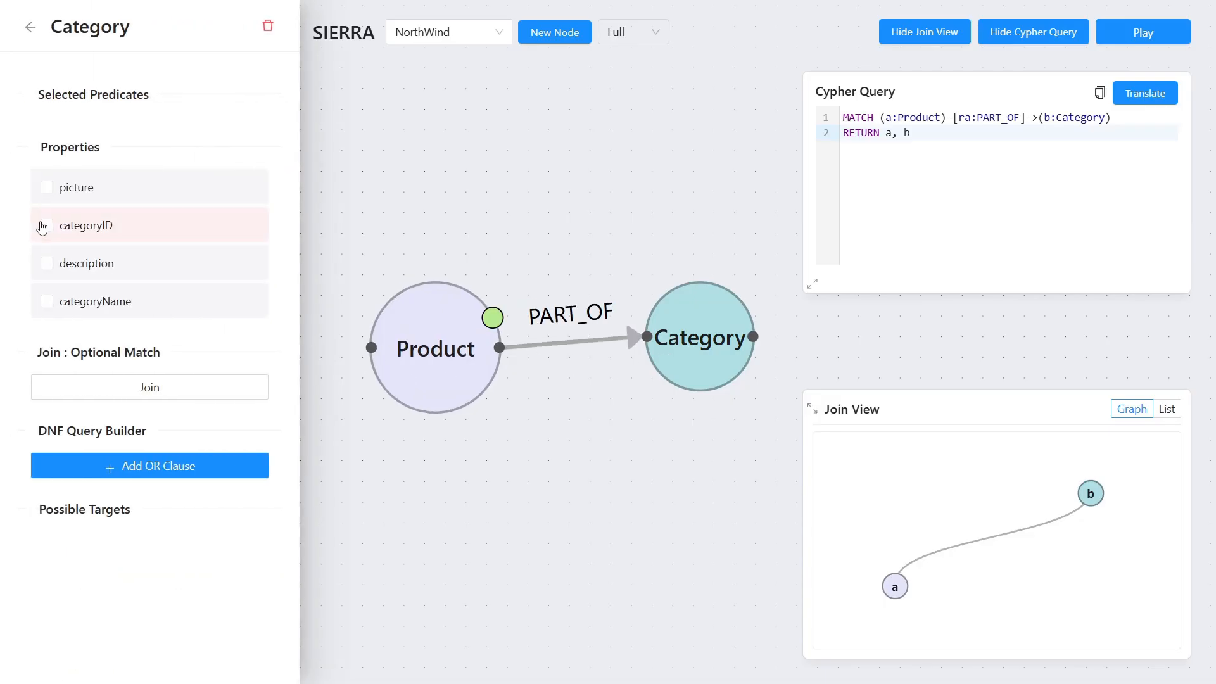
pyautogui.click(43, 227)
pyautogui.click(29, 28)
pyautogui.click(30, 28)
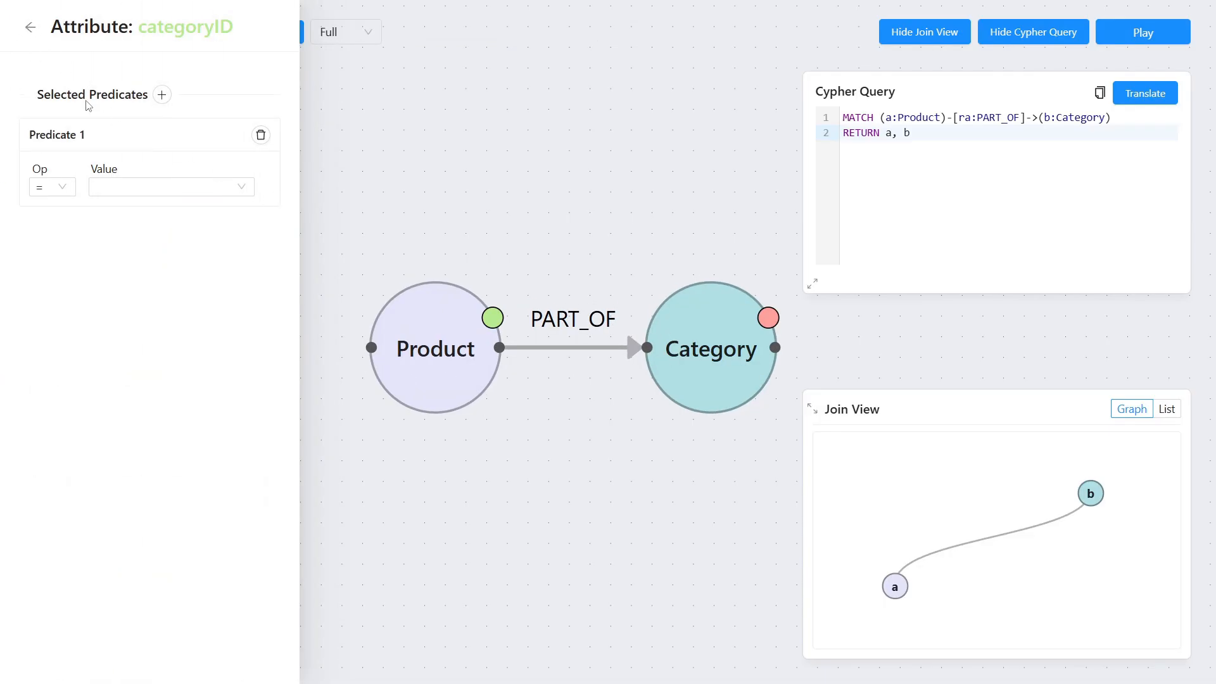
pyautogui.click(29, 28)
# Step: Join Product's categoryID to Category's categoryID and align the Category node level with Product
pyautogui.moveTo(568, 439); pyautogui.dragTo(454, 446)
pyautogui.scroll(1, 449, 412)
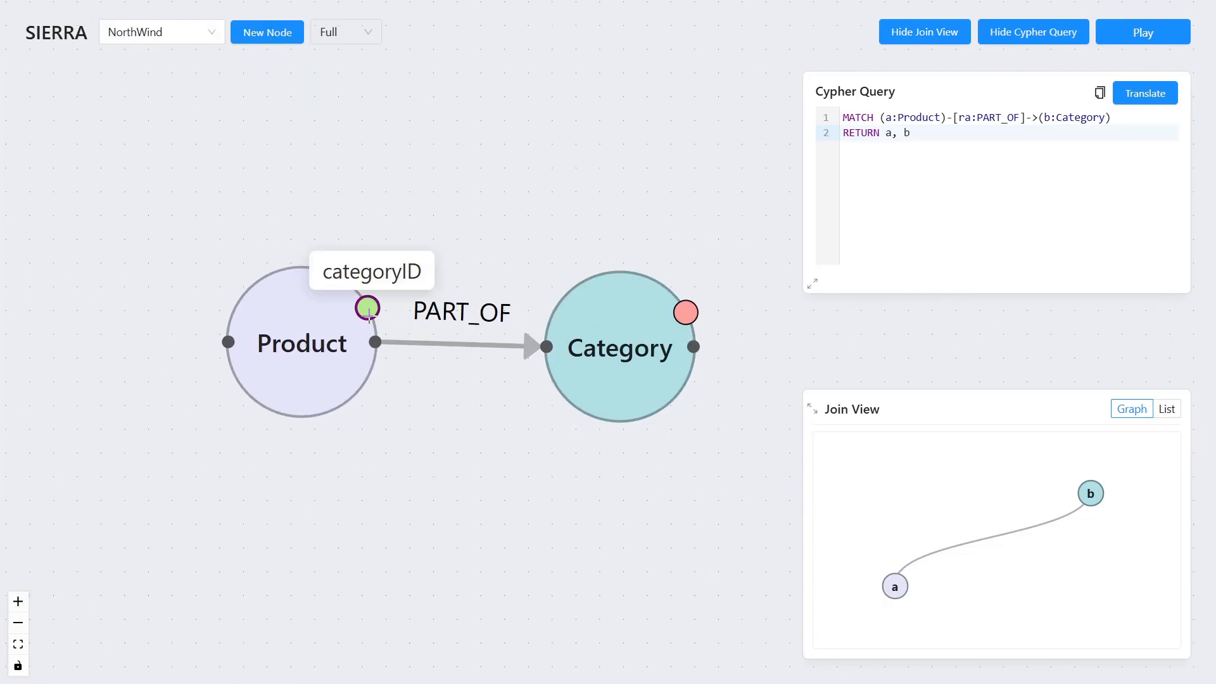
pyautogui.moveTo(368, 311); pyautogui.dragTo(686, 312)
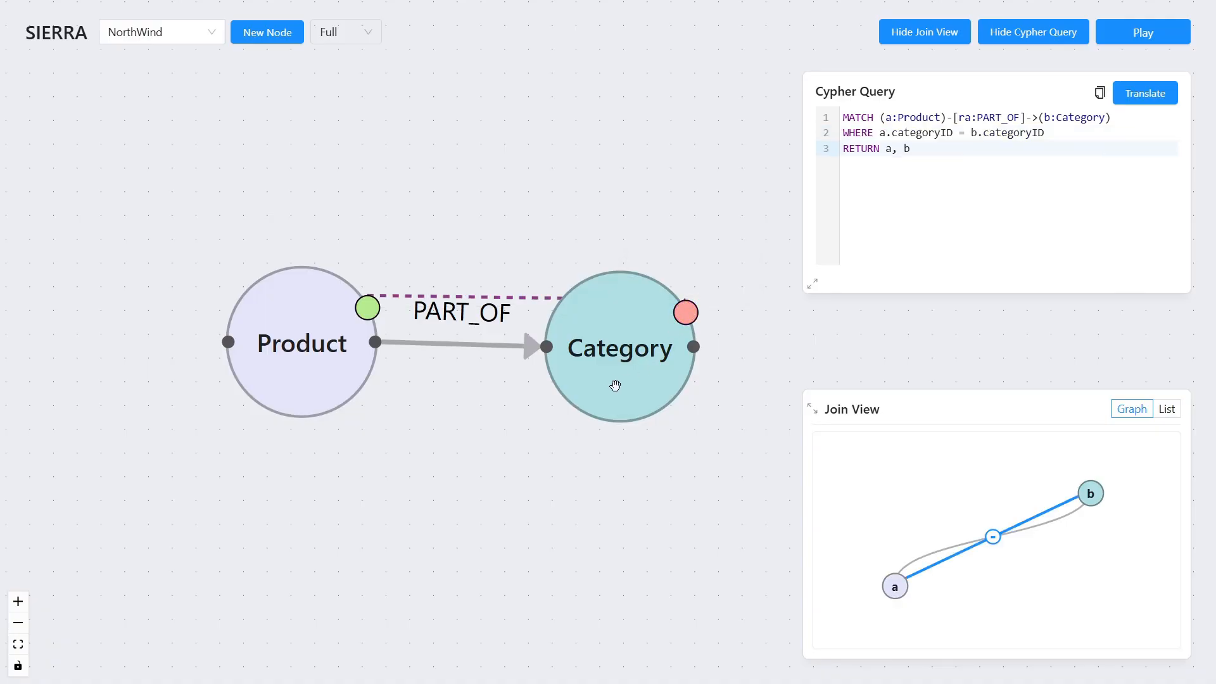
pyautogui.moveTo(614, 385); pyautogui.dragTo(633, 381)
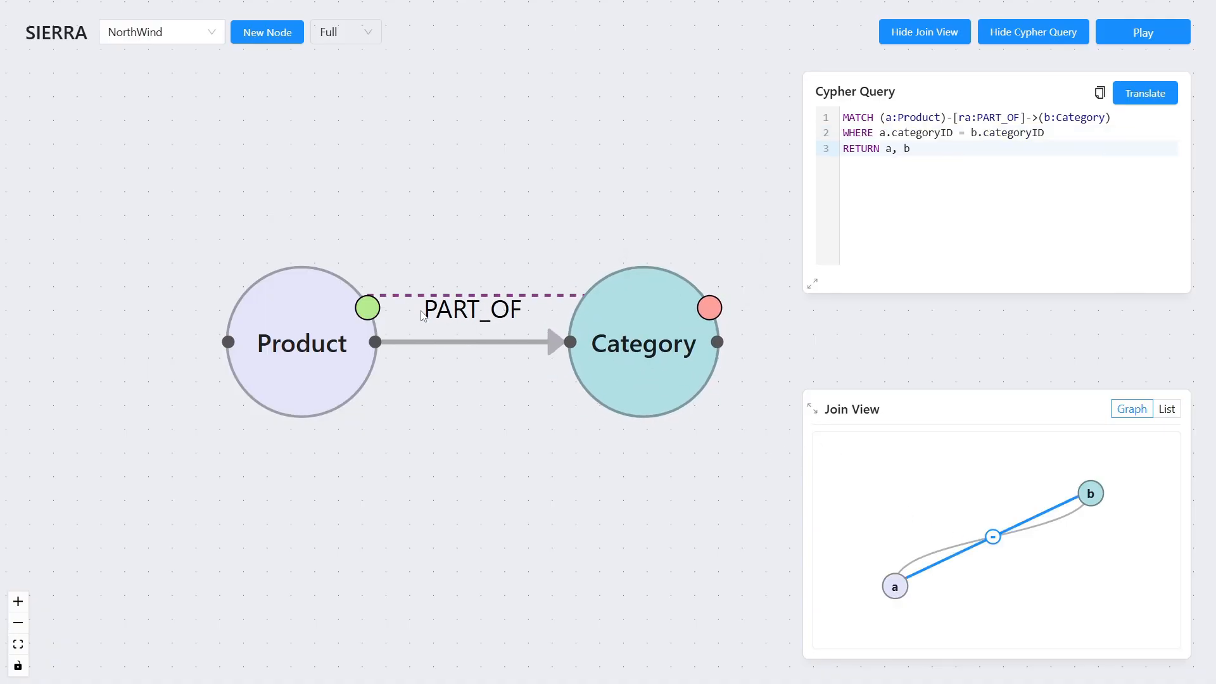
# Step: Change the categoryID join predicate to a Theta Join with the <> operator
pyautogui.click(557, 295)
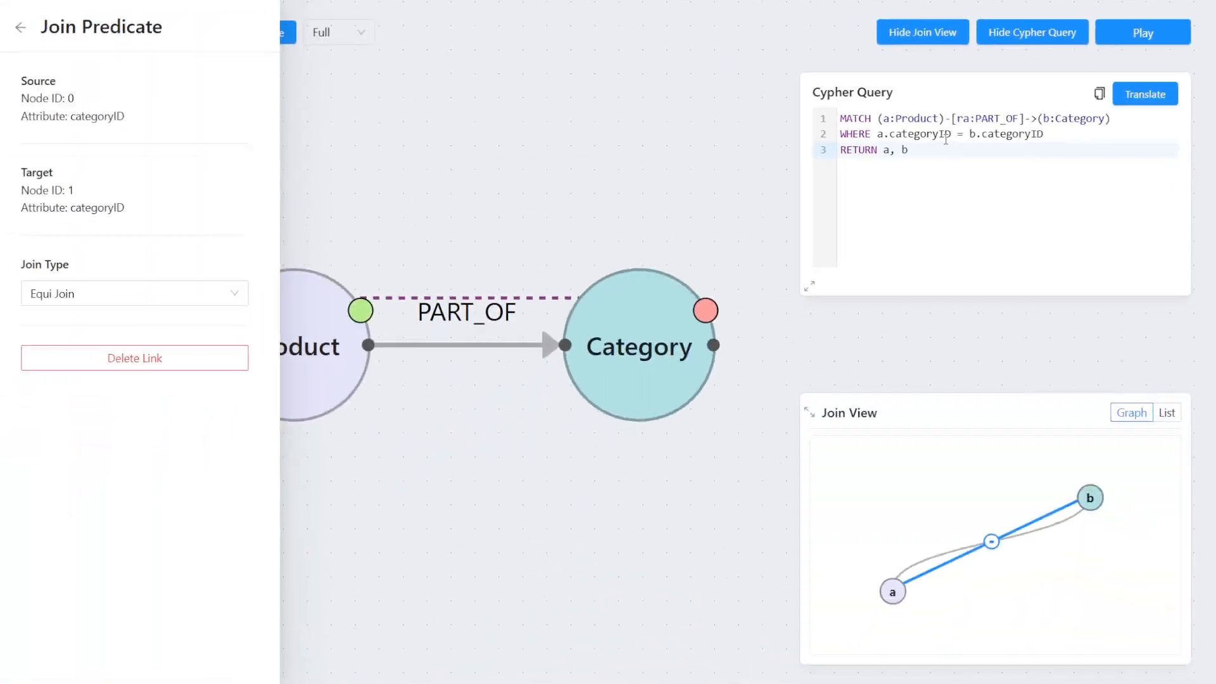
pyautogui.click(160, 303)
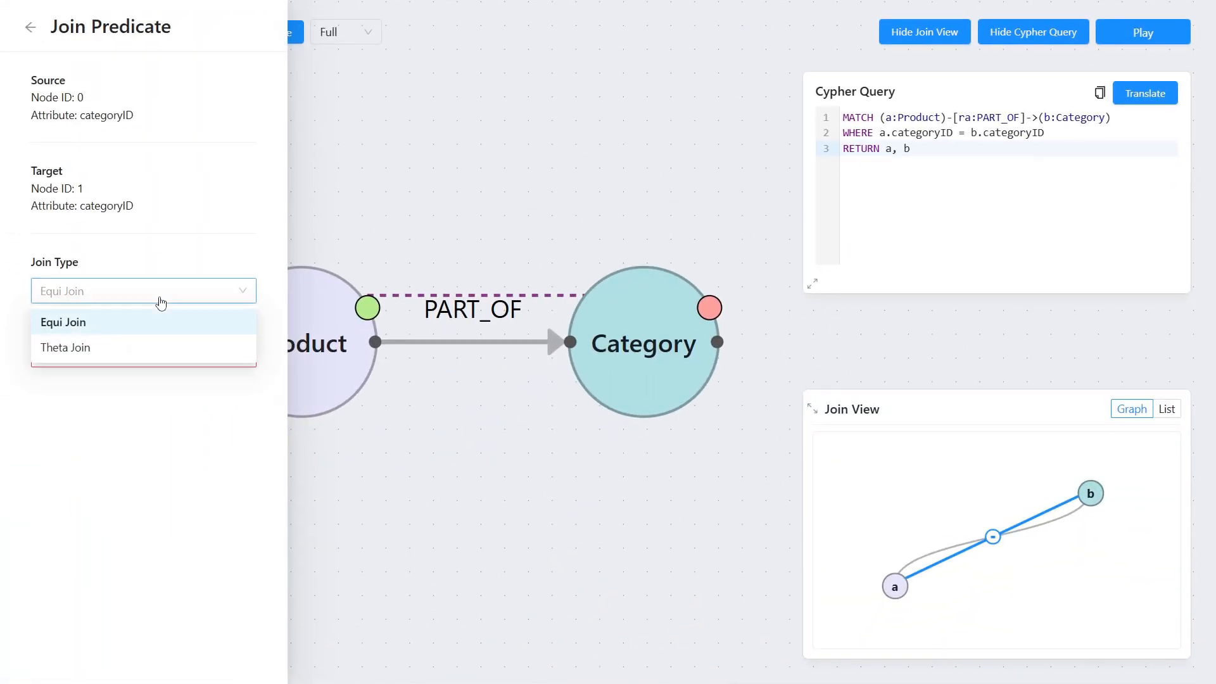
pyautogui.click(144, 347)
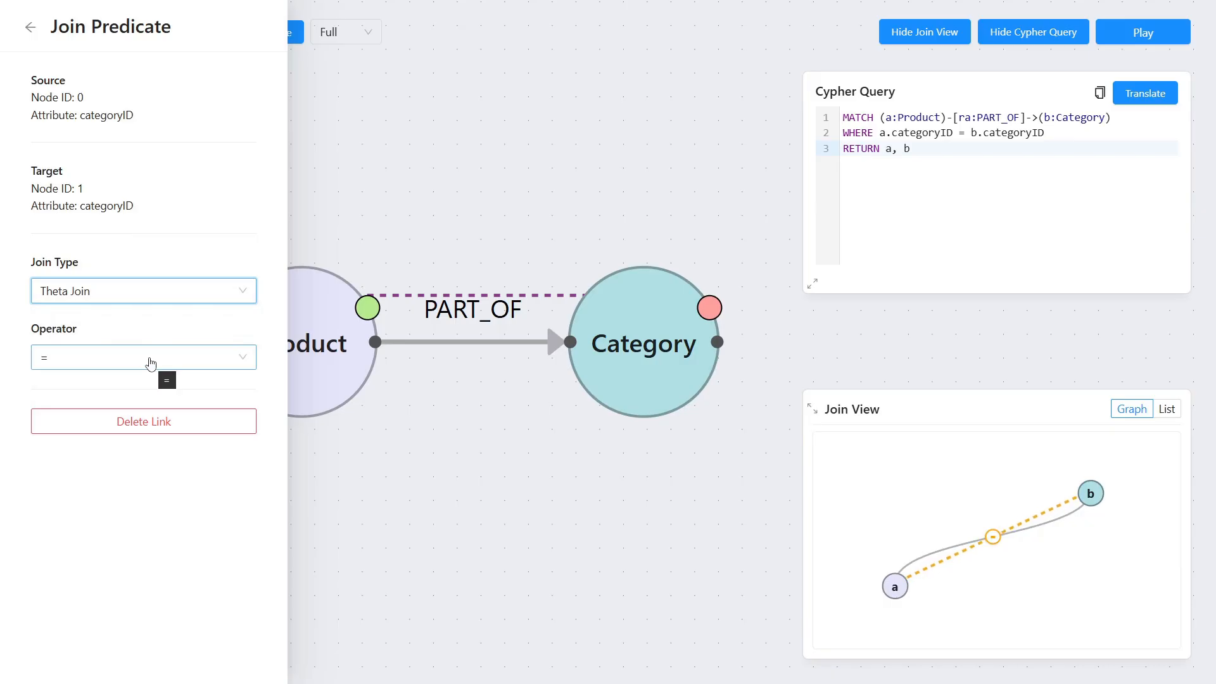
pyautogui.click(150, 363)
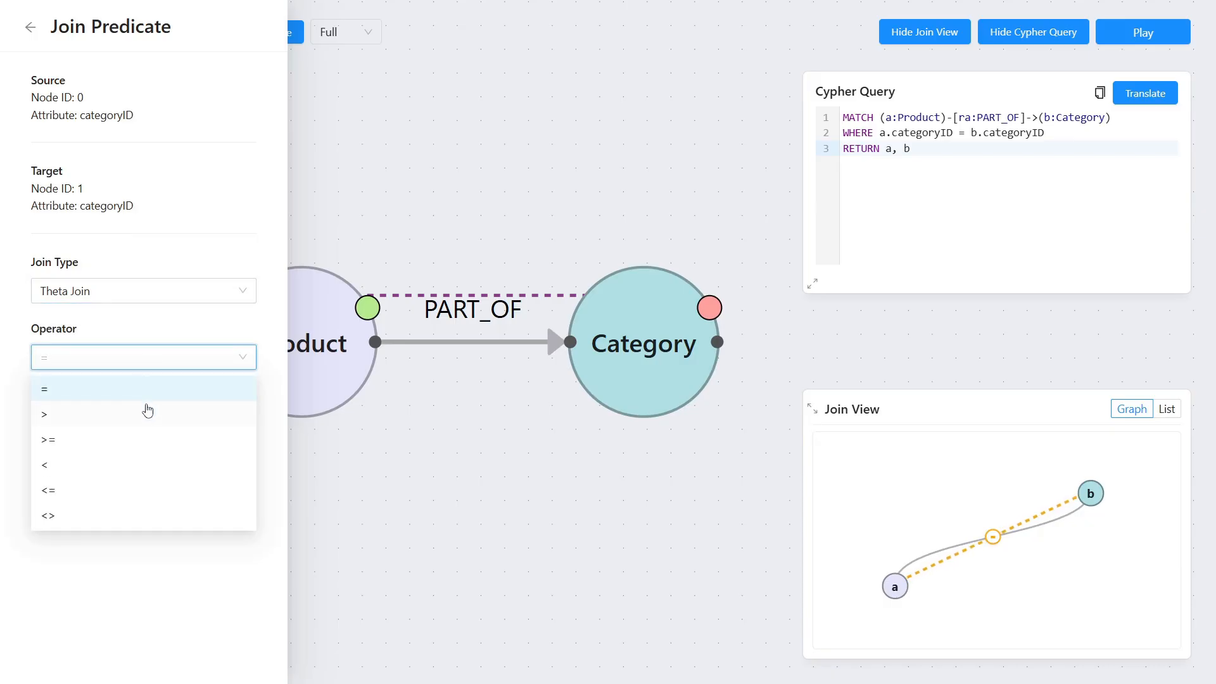
pyautogui.click(147, 527)
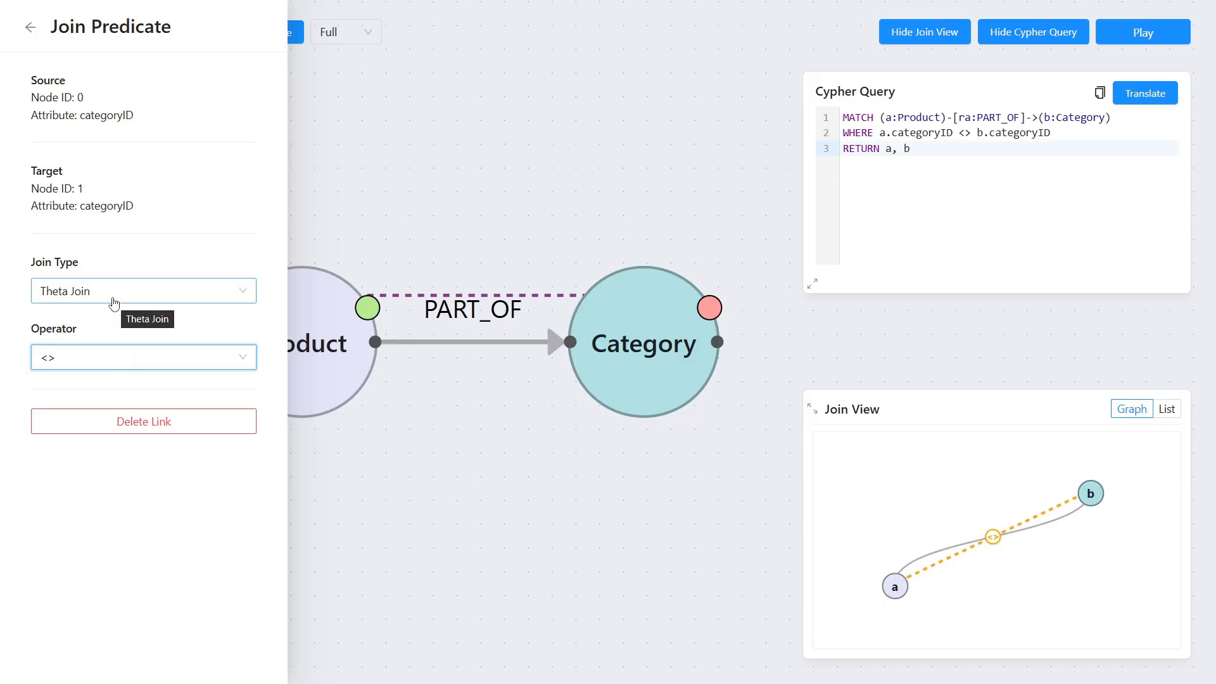
pyautogui.click(146, 358)
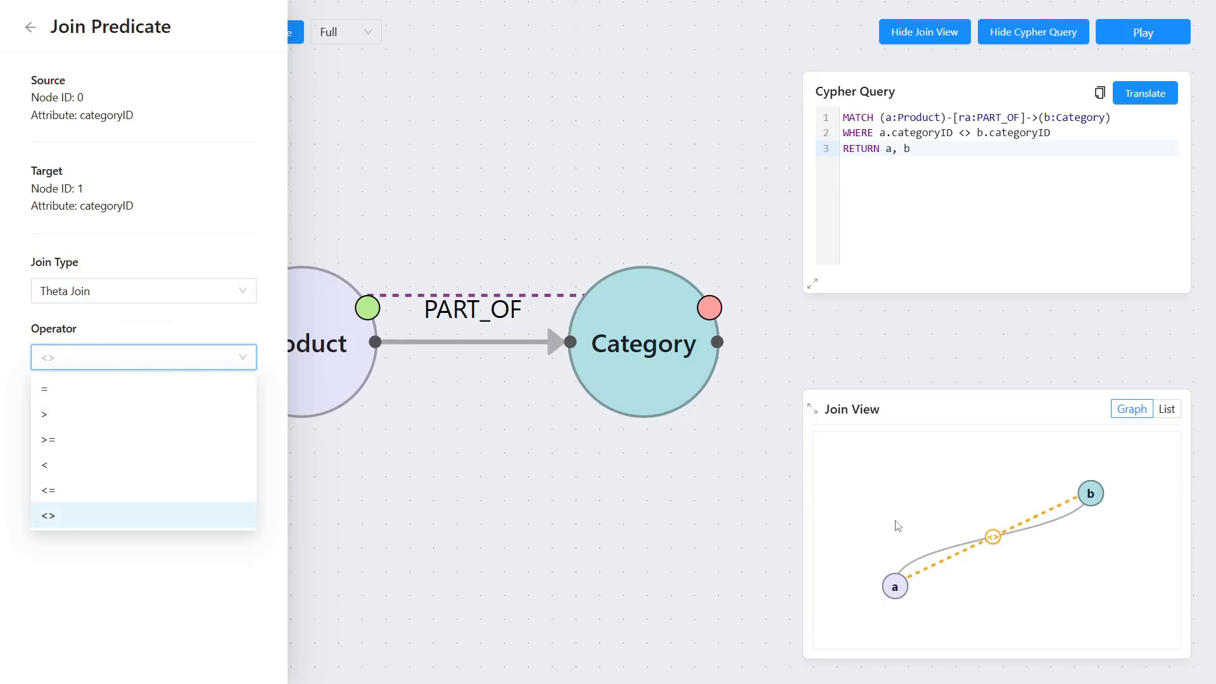
pyautogui.click(960, 497)
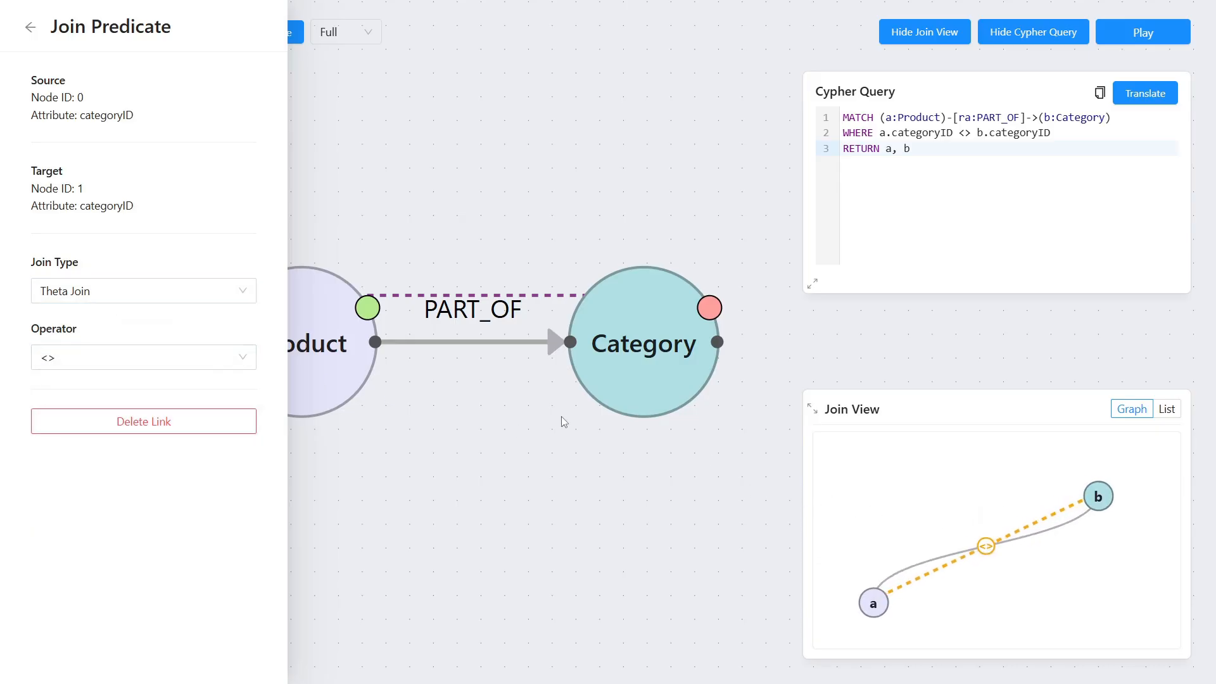
# Step: Switch the categoryID join back to Equi Join and inspect its operator marker in the Join View
pyautogui.click(100, 291)
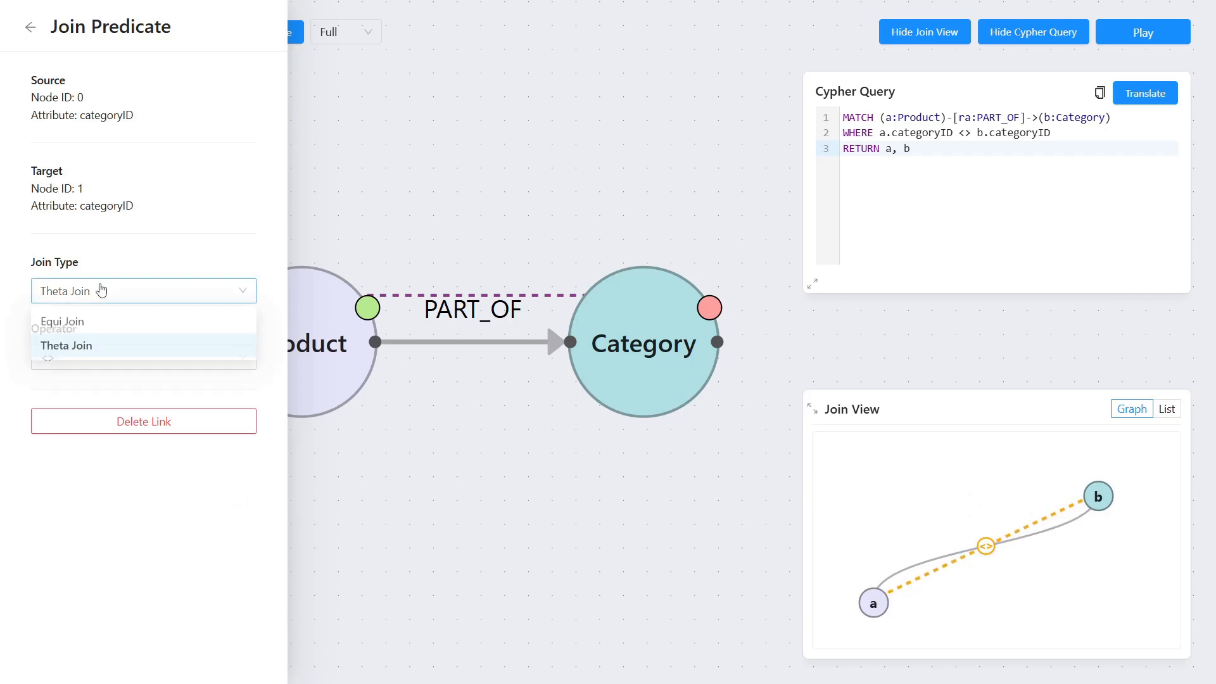
pyautogui.click(103, 318)
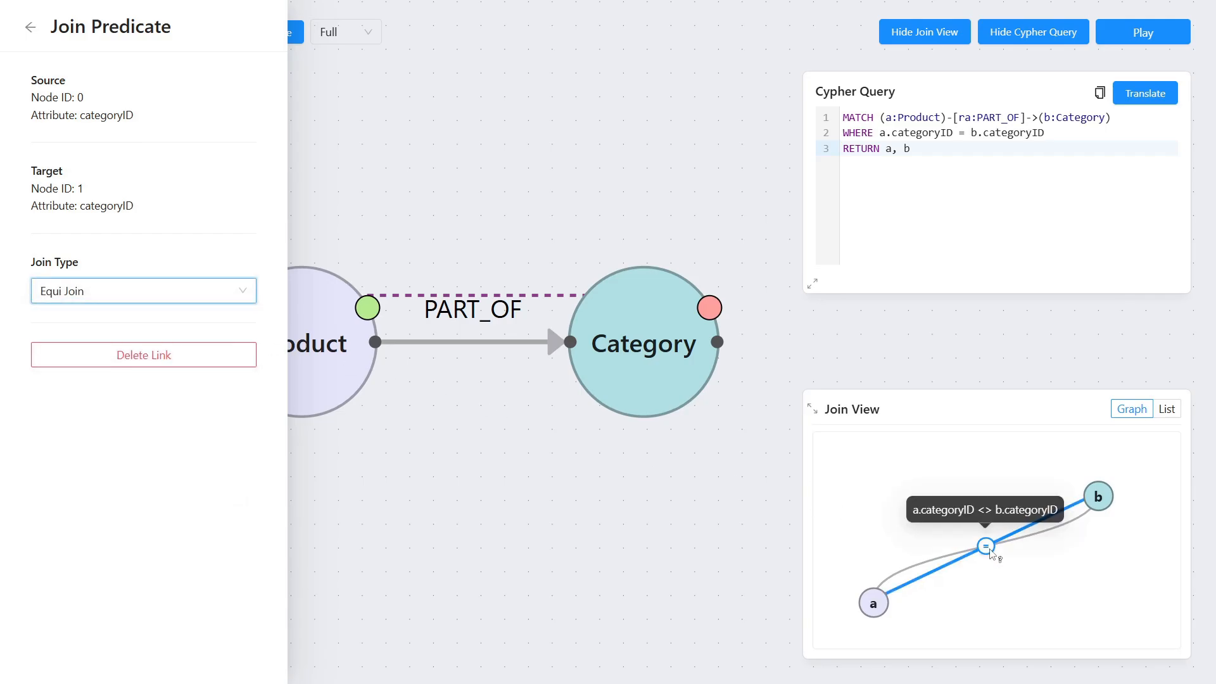
pyautogui.scroll(2, 988, 553)
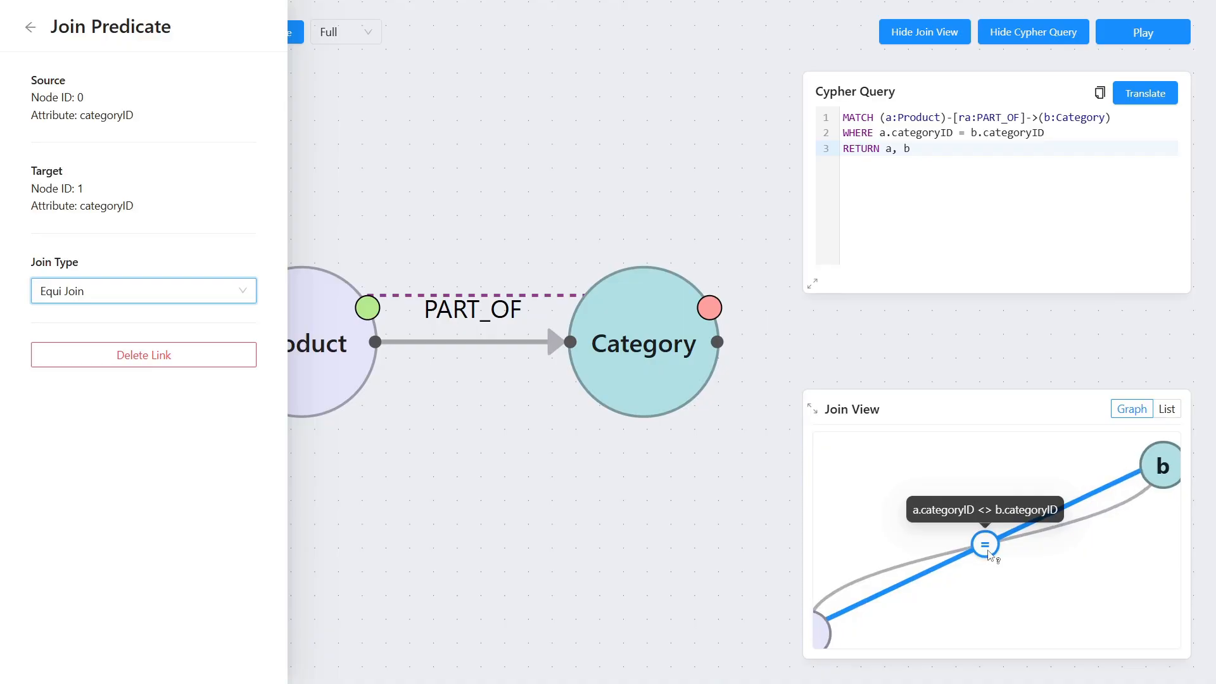
pyautogui.moveTo(997, 553)
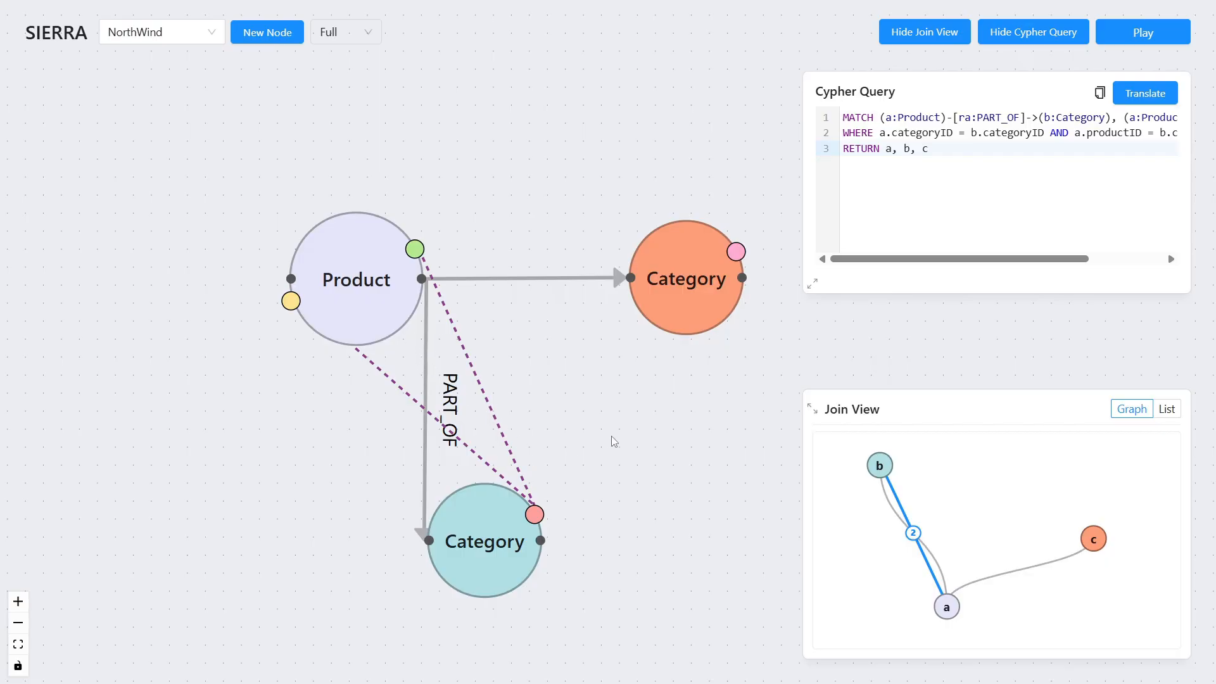
# Step: Inspect the join predicate linking Product's productID to the teal Category node's categoryID, leaving it unmodified
pyautogui.moveTo(613, 441); pyautogui.dragTo(555, 426)
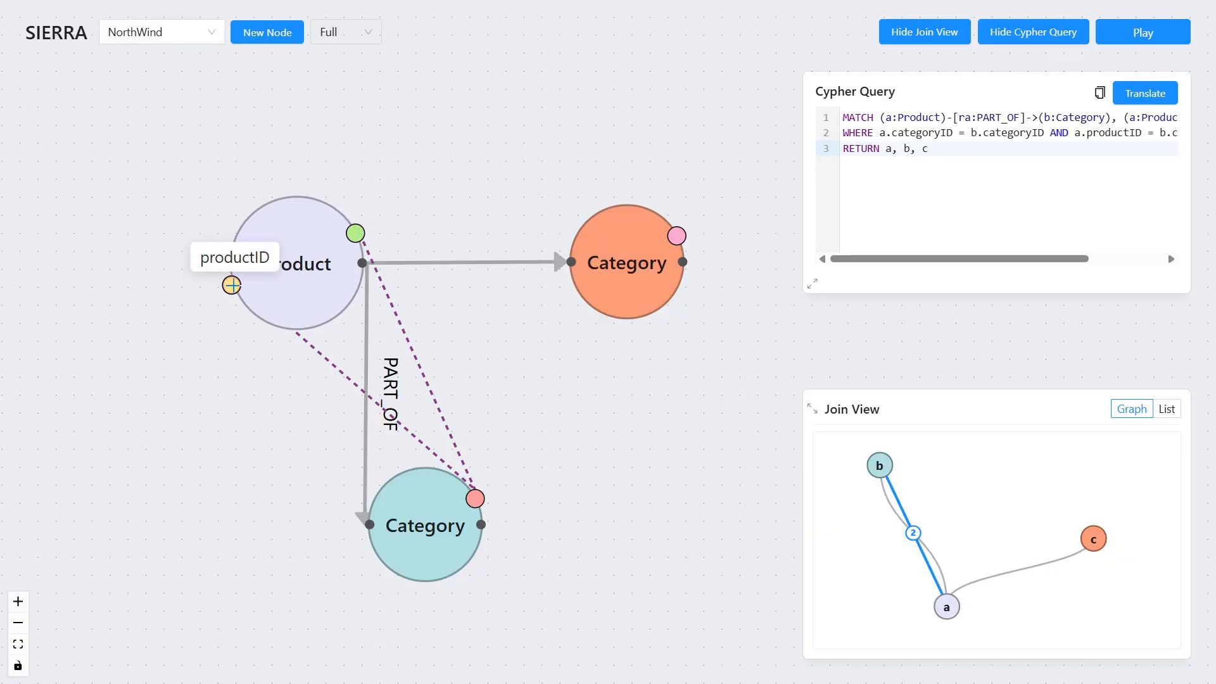
pyautogui.click(346, 381)
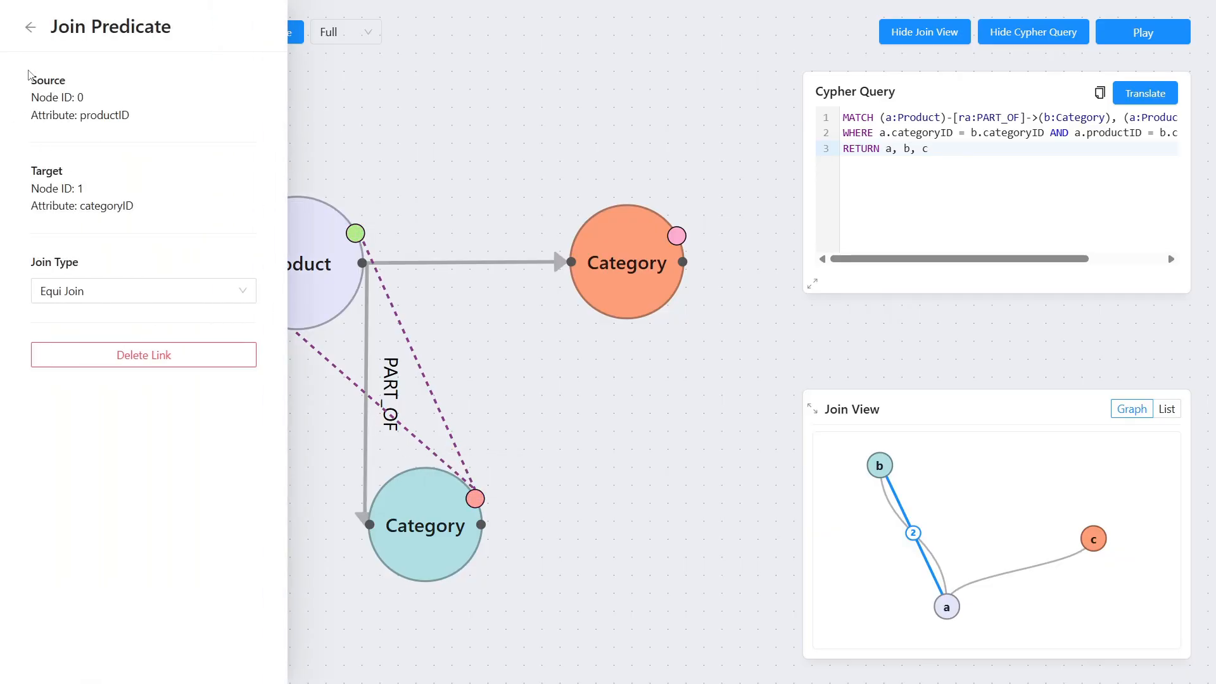
pyautogui.click(29, 29)
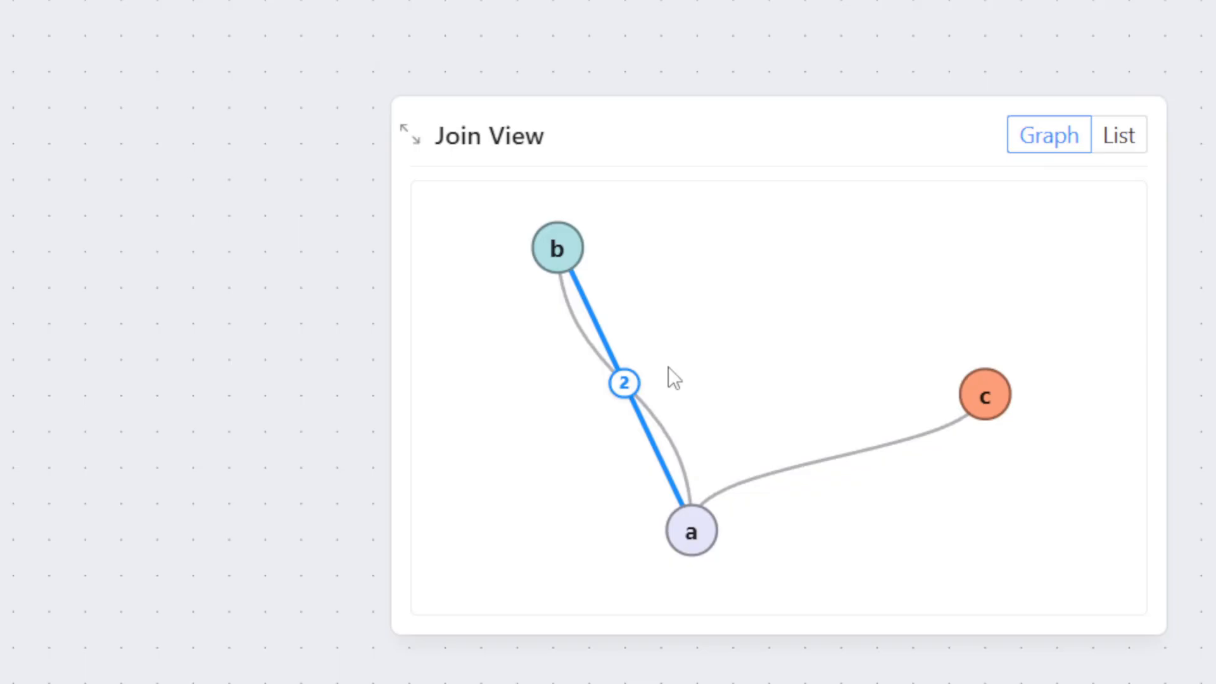
# Step: Examine the grouped joins between nodes a and b in the Join View and the attributes on Product and the orange Category node
pyautogui.scroll(2, 667, 367)
pyautogui.moveTo(667, 367); pyautogui.dragTo(719, 379)
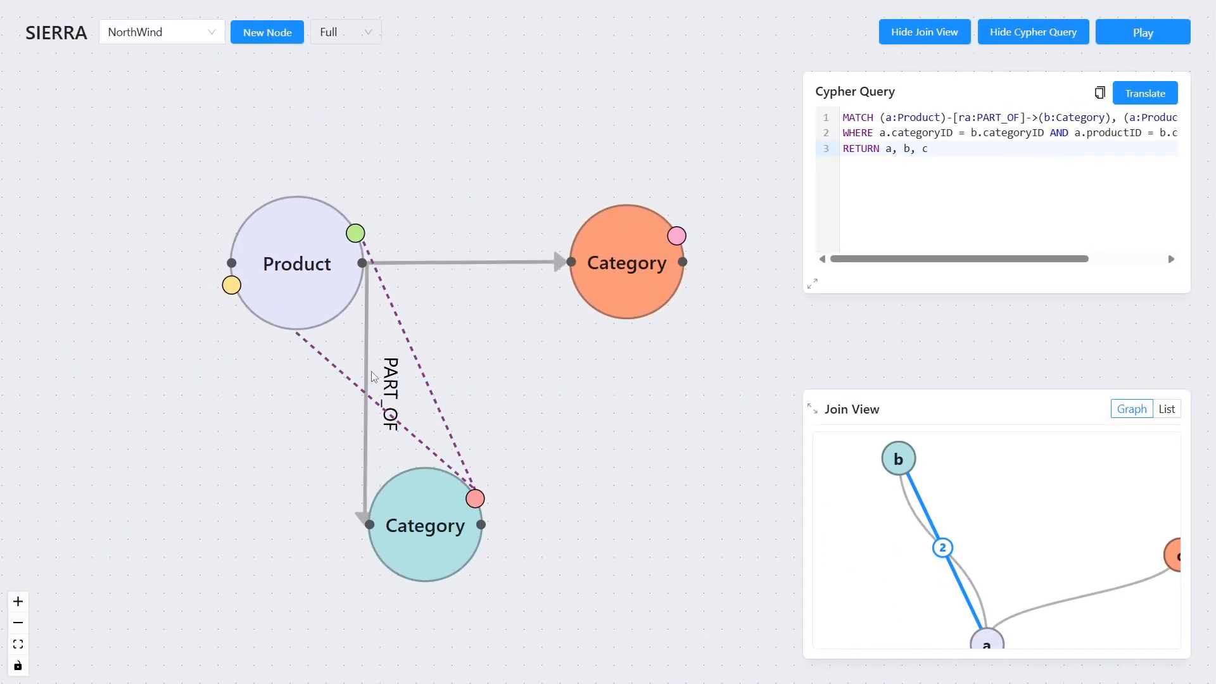
pyautogui.moveTo(944, 549)
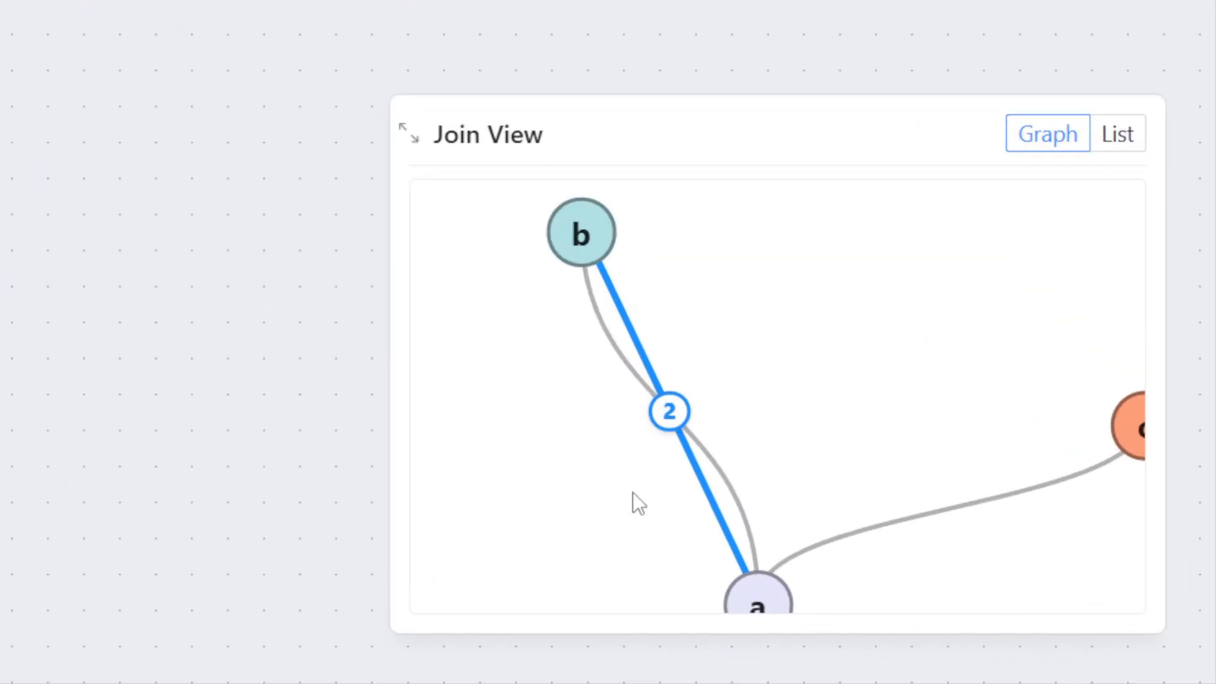
pyautogui.moveTo(938, 549)
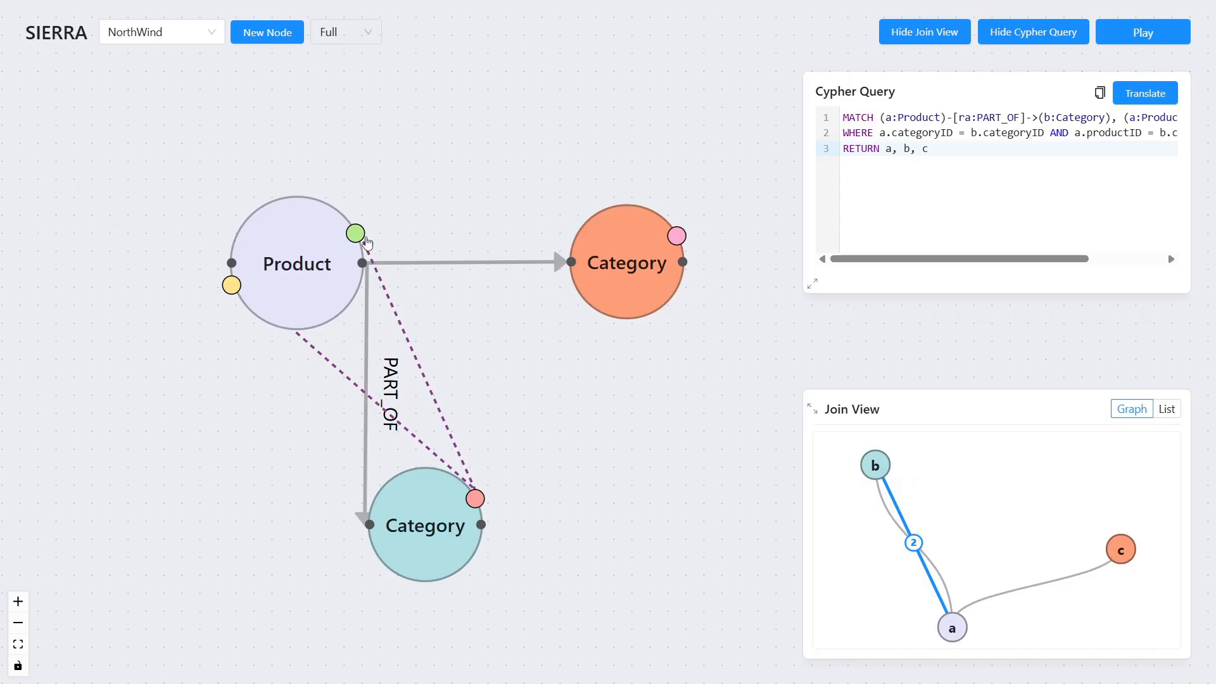
pyautogui.moveTo(358, 235)
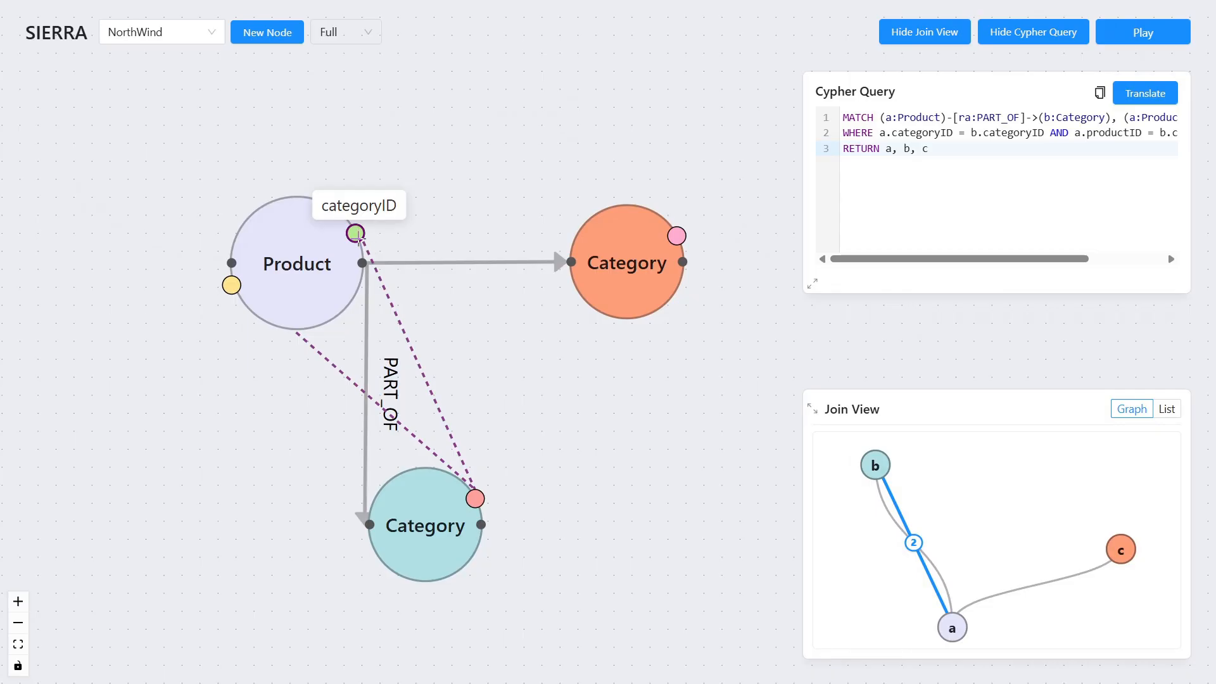
pyautogui.moveTo(676, 235)
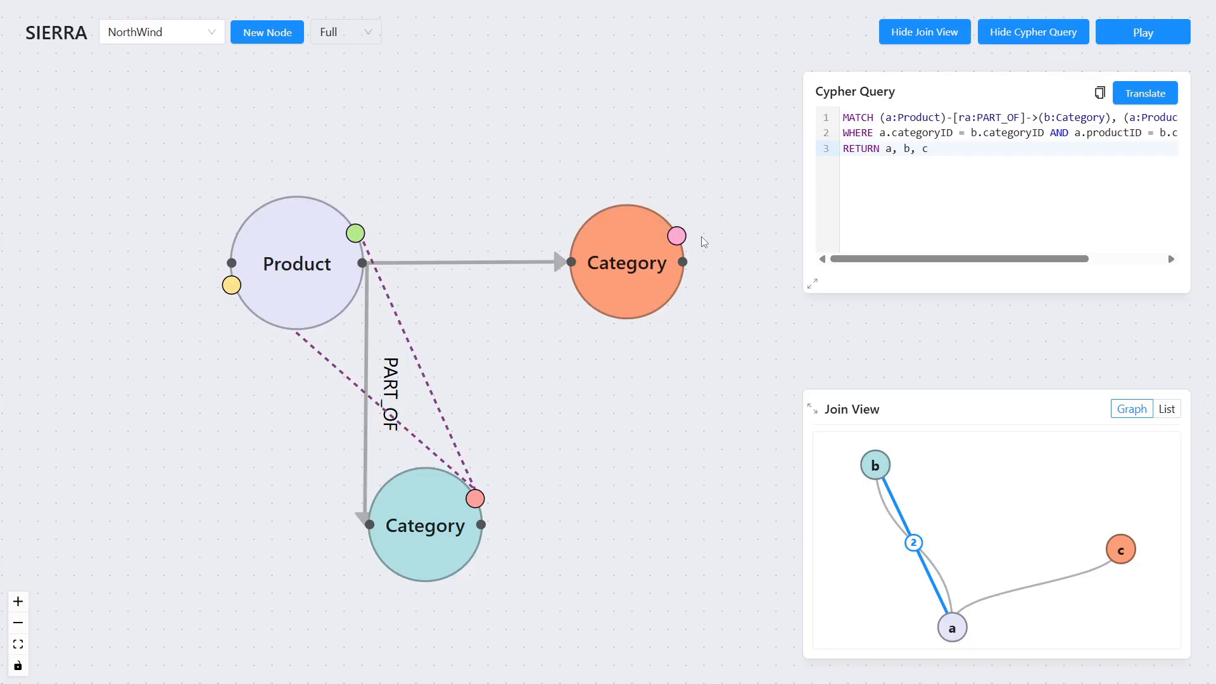
pyautogui.moveTo(439, 217); pyautogui.dragTo(432, 230)
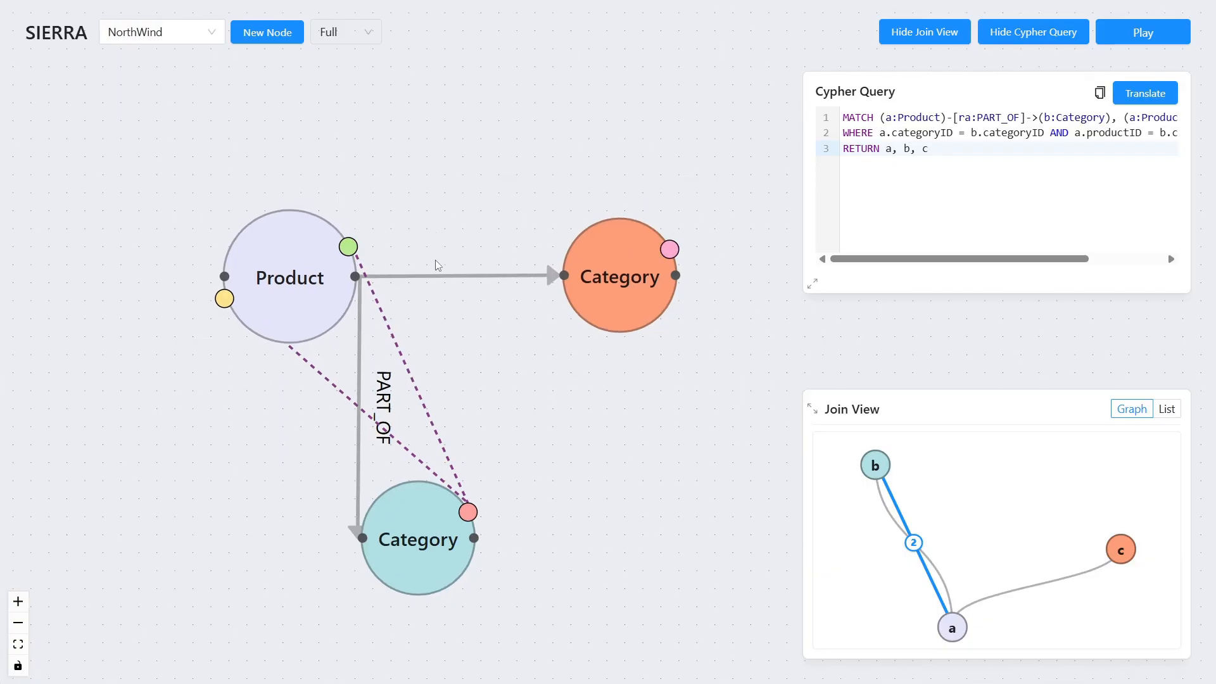
# Step: Join Product's categoryID to the orange Category node's picture attribute and inspect the join marker between a and c
pyautogui.moveTo(348, 246); pyautogui.dragTo(669, 249)
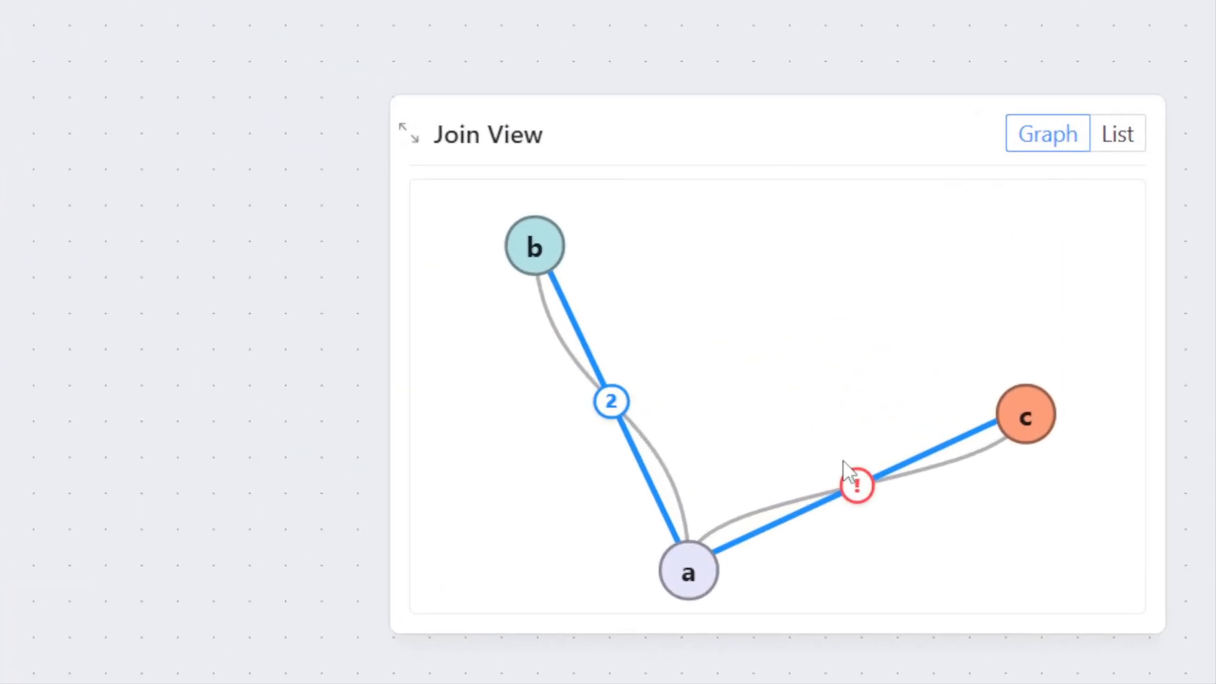
pyautogui.moveTo(1038, 583)
pyautogui.moveTo(860, 481)
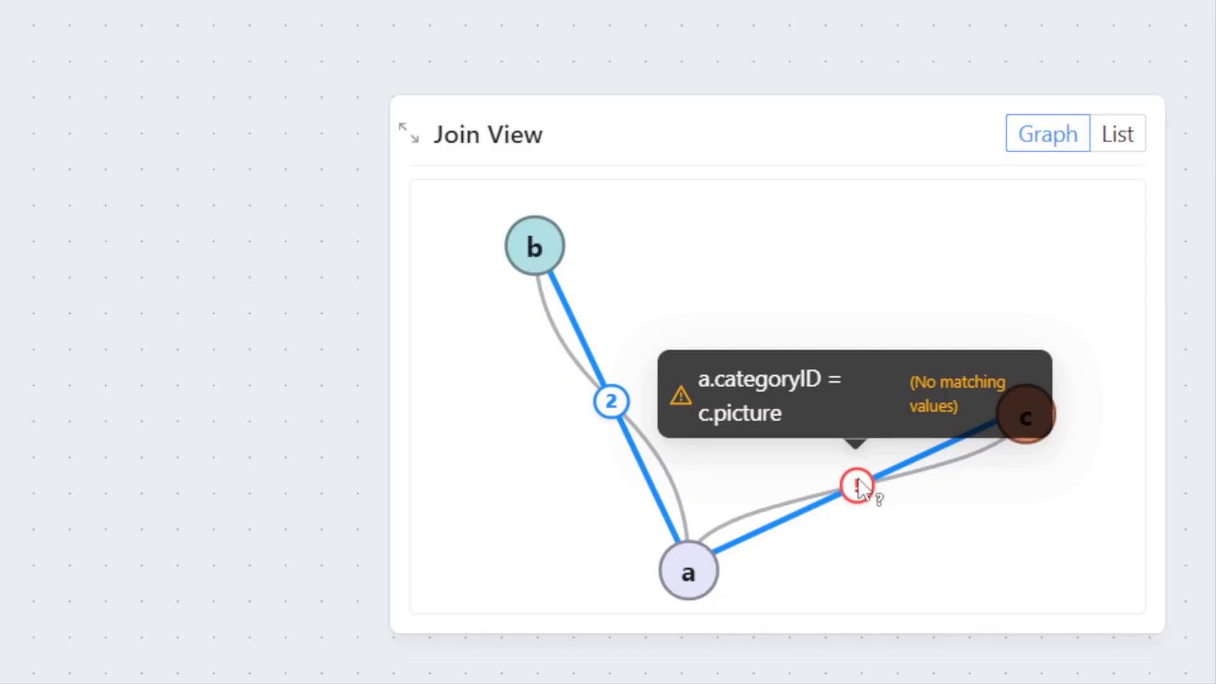
pyautogui.scroll(3, 854, 487)
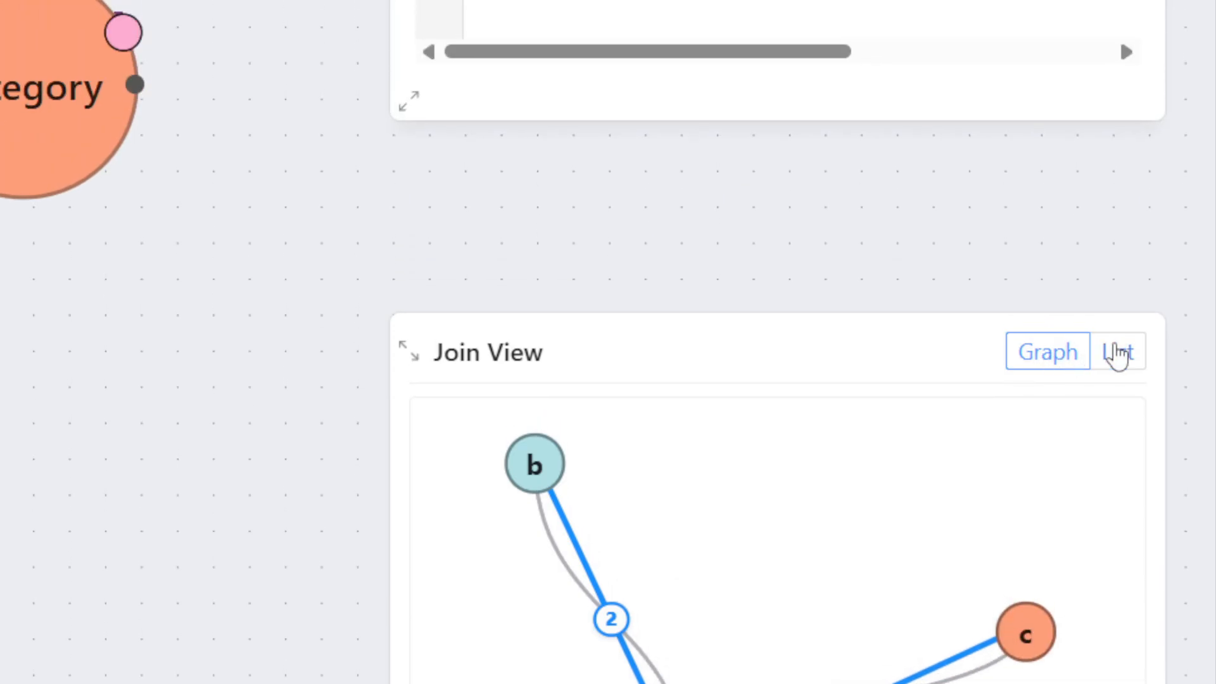
# Step: Review the joins as a list in the Join View and open the a.categoryID = c.picture join predicate
pyautogui.click(1116, 352)
pyautogui.scroll(-3, 797, 347)
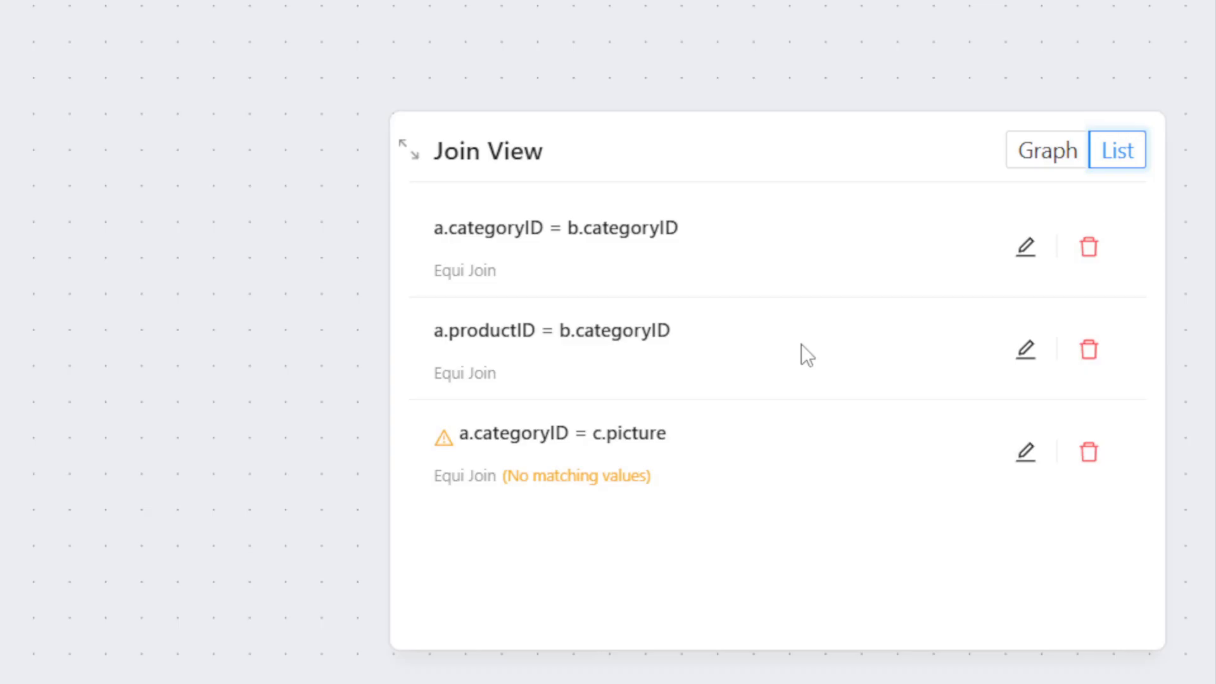
pyautogui.scroll(2, 724, 344)
pyautogui.scroll(-2, 724, 344)
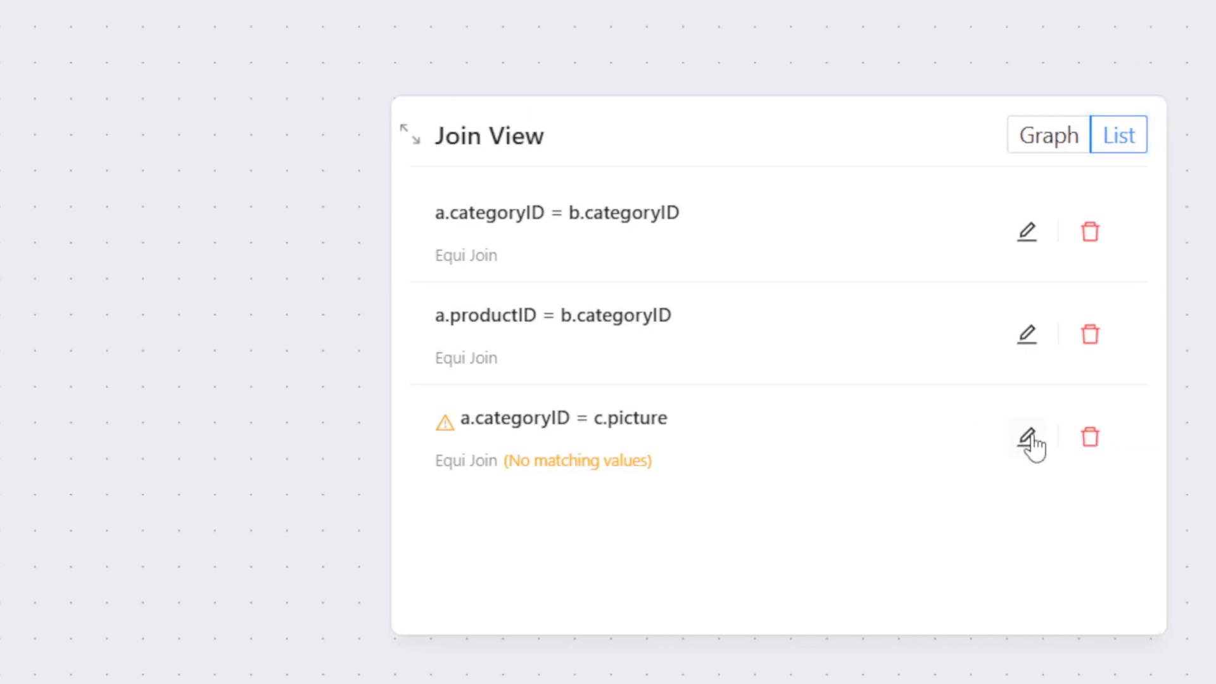
pyautogui.click(1028, 437)
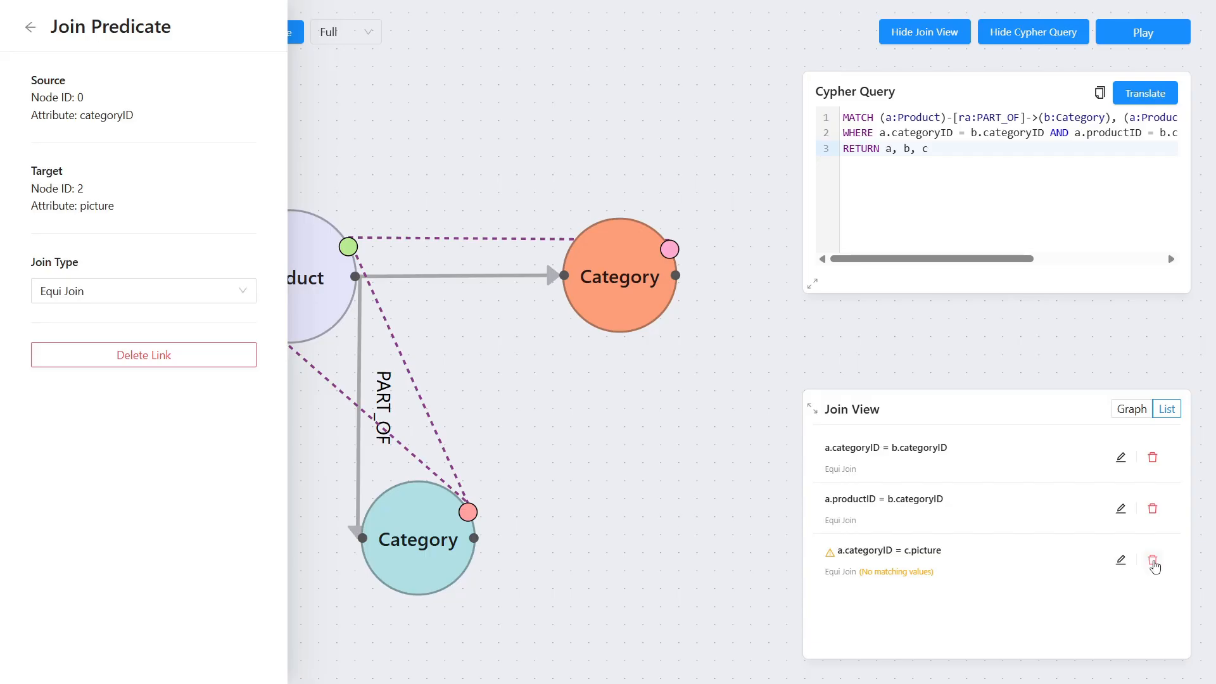
# Step: Delete the a.categoryID = c.picture join, show the Join View as a graph again and close the join predicate
pyautogui.click(1132, 409)
pyautogui.scroll(2, 1050, 579)
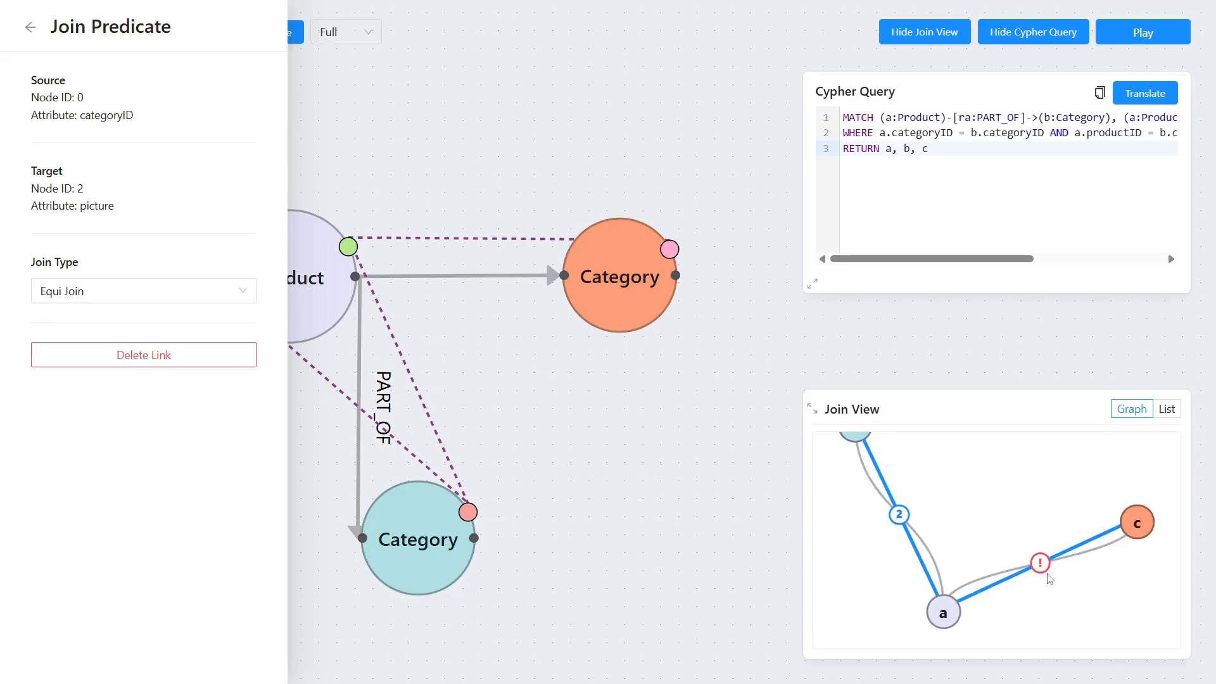
pyautogui.moveTo(1042, 570)
pyautogui.click(1167, 408)
pyautogui.click(1152, 560)
pyautogui.click(1132, 408)
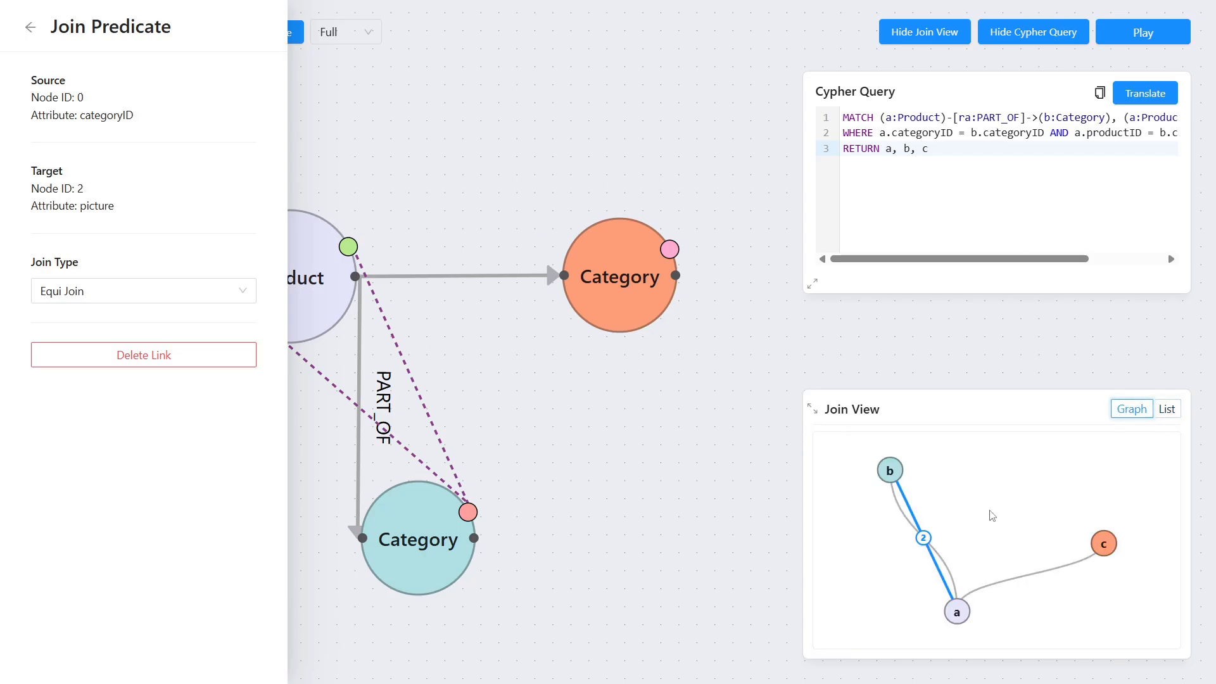
pyautogui.click(42, 37)
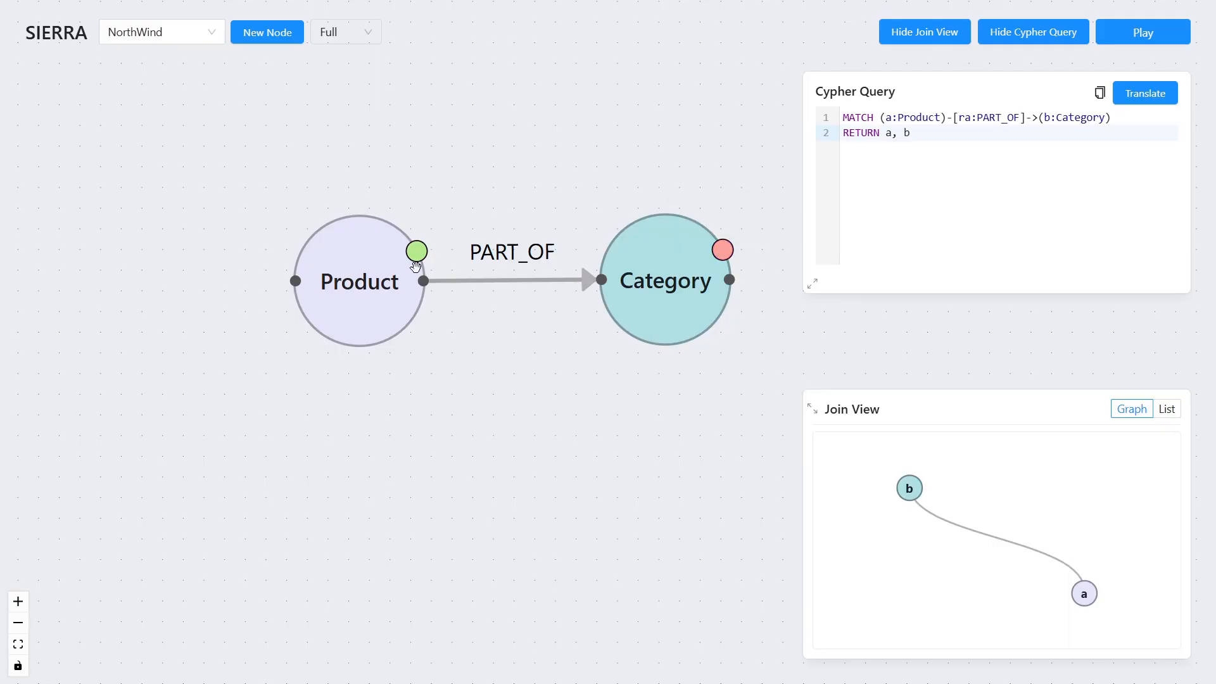
# Step: Join Product's categoryID to Category's categoryID, and add a second join in the reverse direction
pyautogui.moveTo(417, 250); pyautogui.dragTo(724, 249)
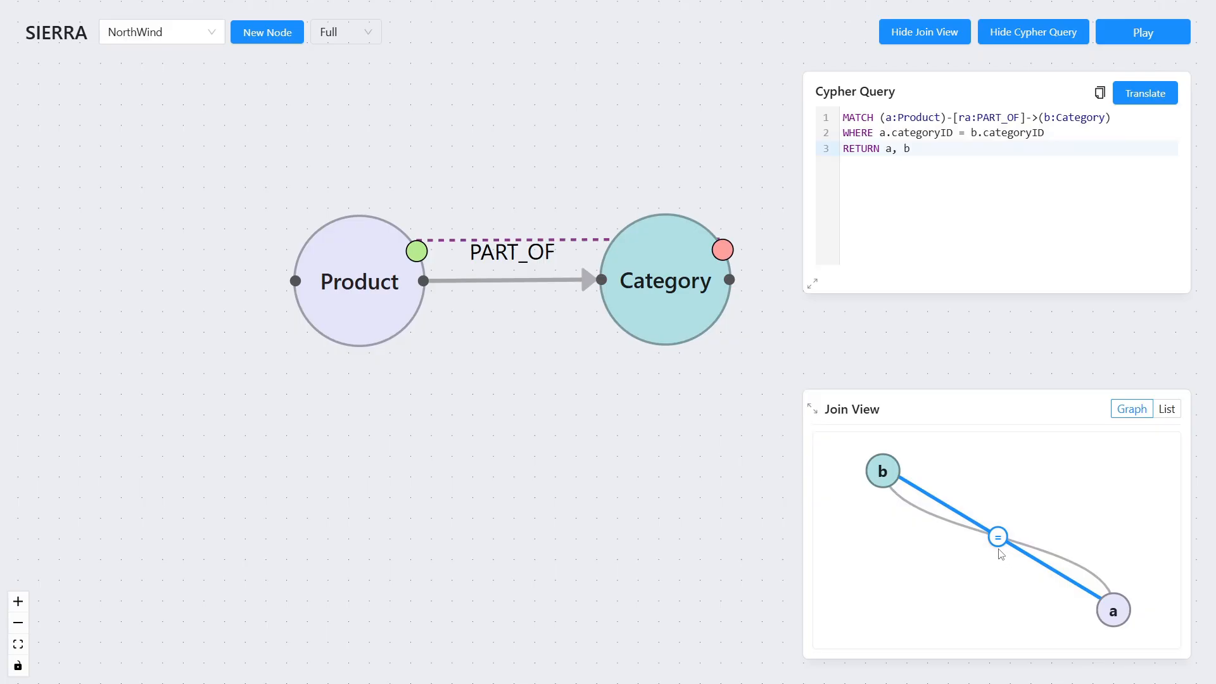
pyautogui.moveTo(599, 372); pyautogui.dragTo(590, 400)
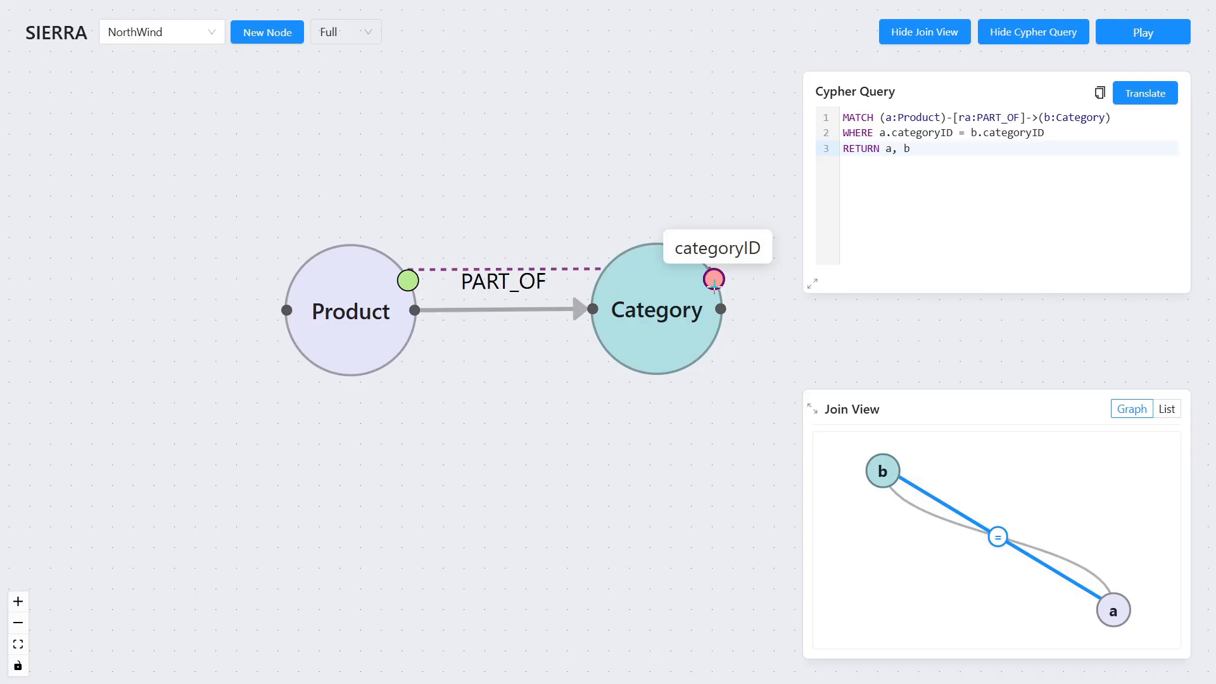
pyautogui.moveTo(714, 279); pyautogui.dragTo(408, 280)
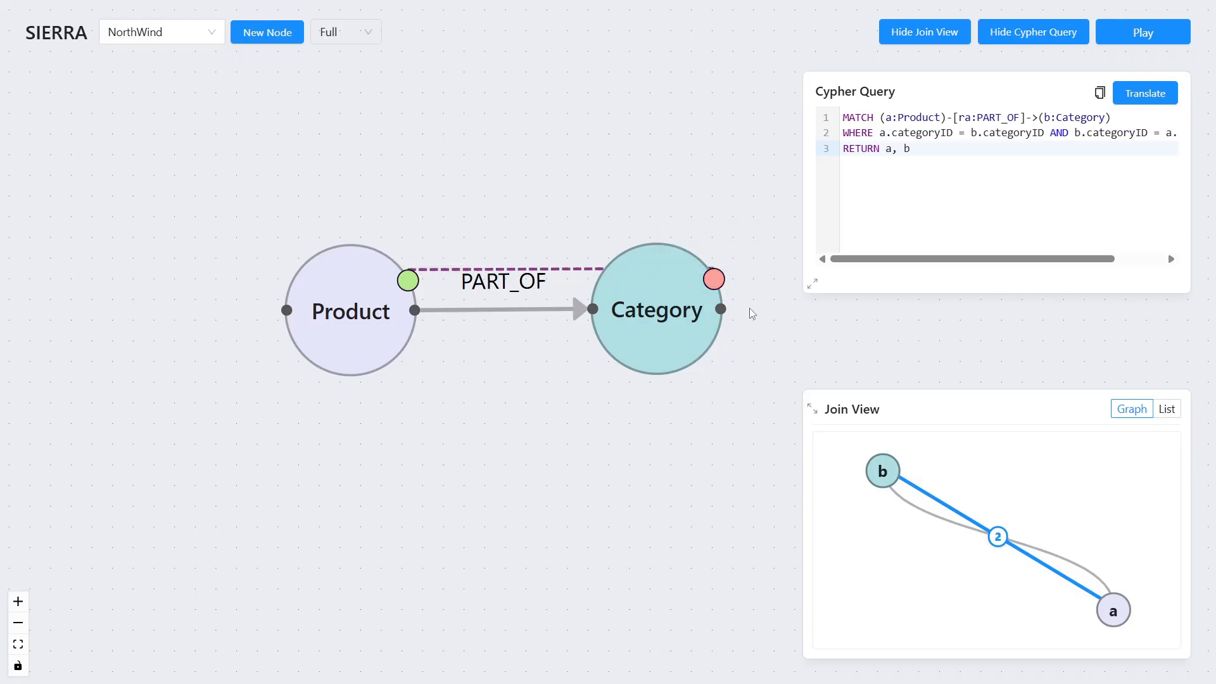
# Step: Change the join from Category's categoryID to Product's categoryID to a Theta Join with the < operator, and check it in the graph
pyautogui.click(1166, 409)
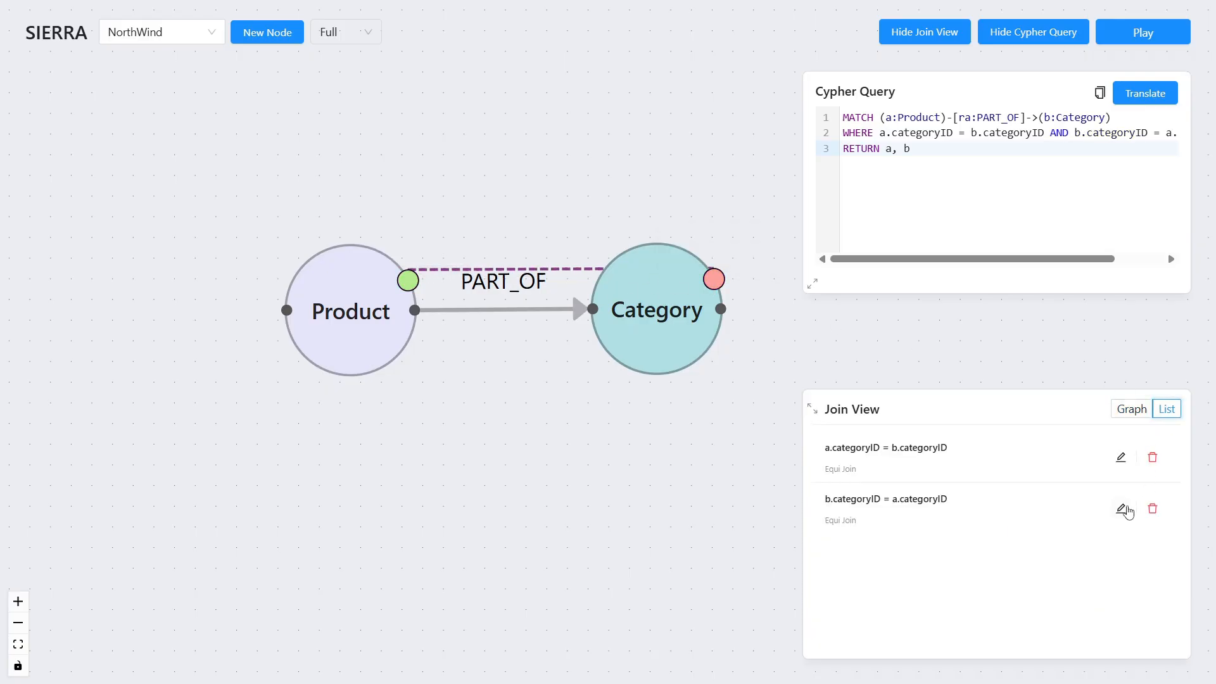
pyautogui.click(1122, 509)
pyautogui.click(180, 294)
pyautogui.click(150, 349)
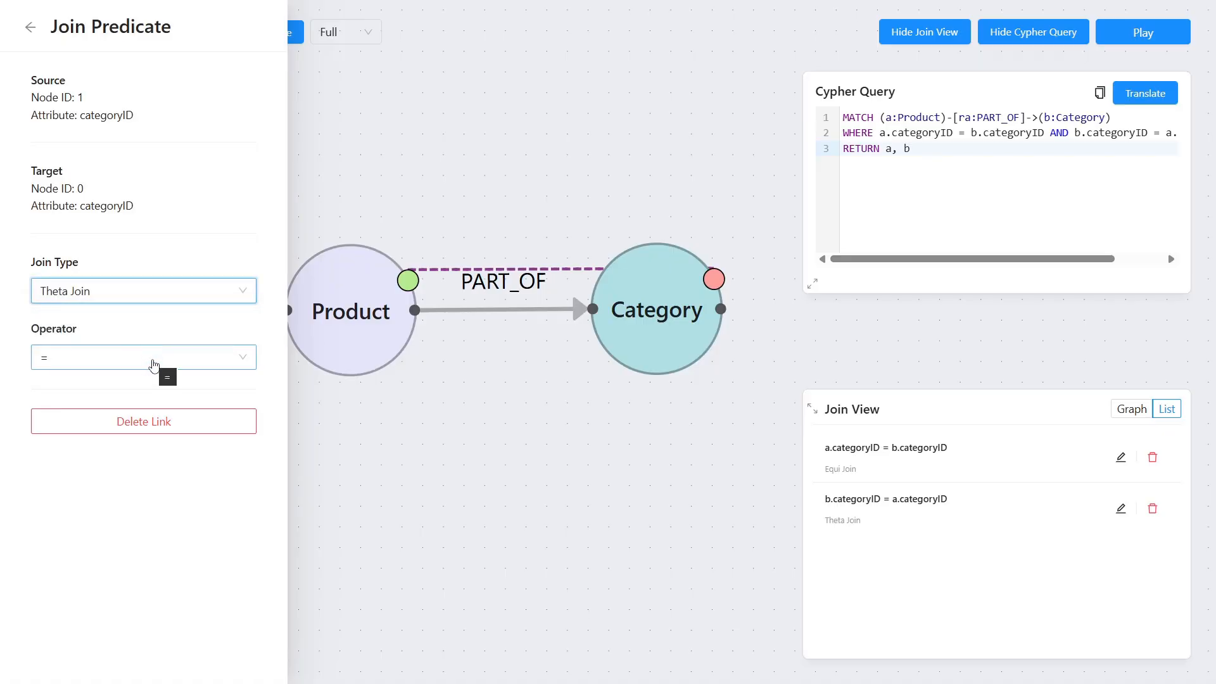
pyautogui.click(153, 364)
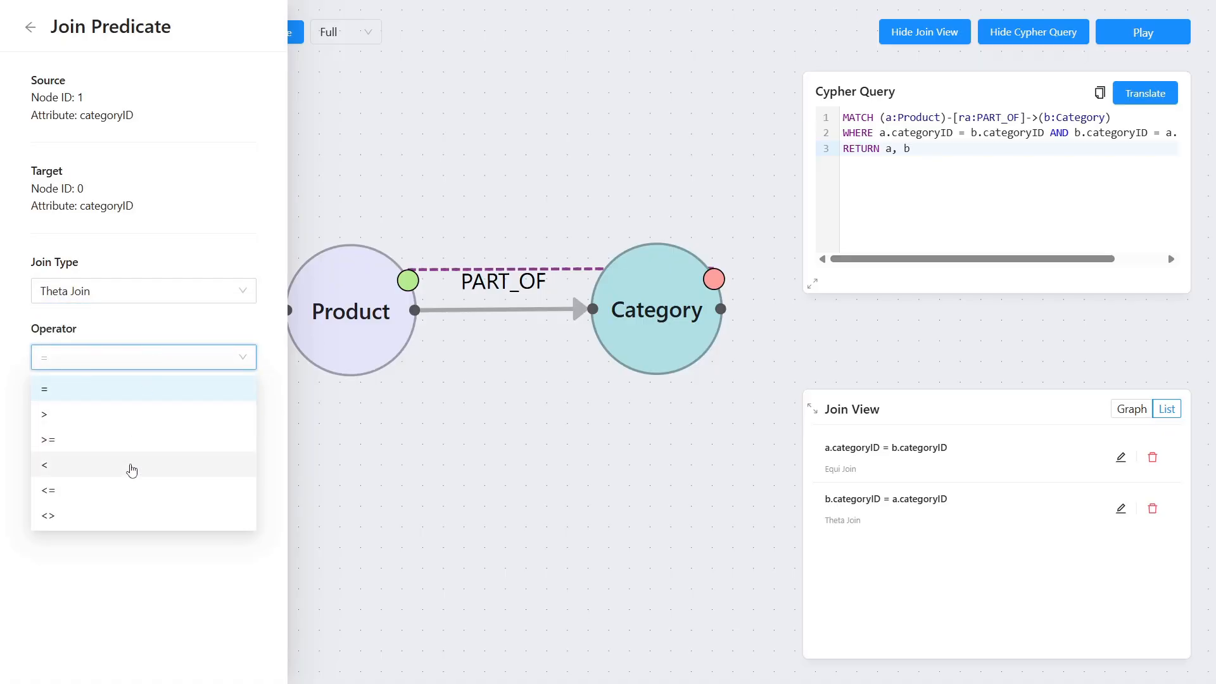
pyautogui.click(132, 469)
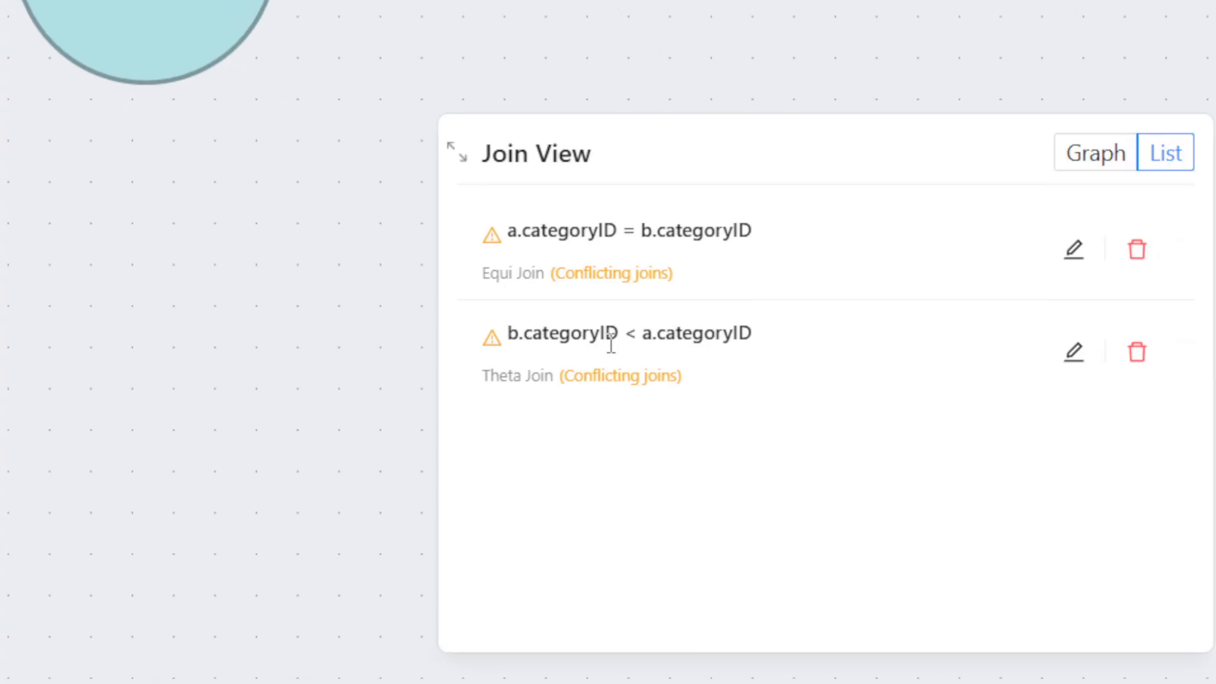
pyautogui.click(1092, 152)
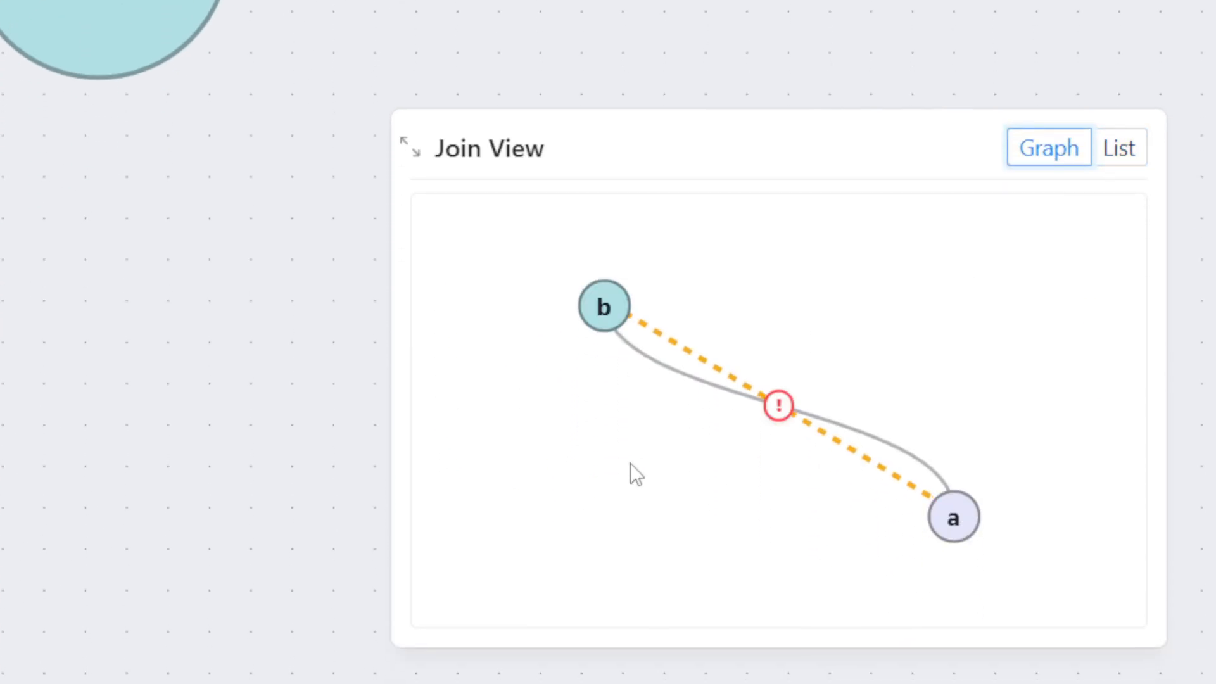
pyautogui.moveTo(820, 418)
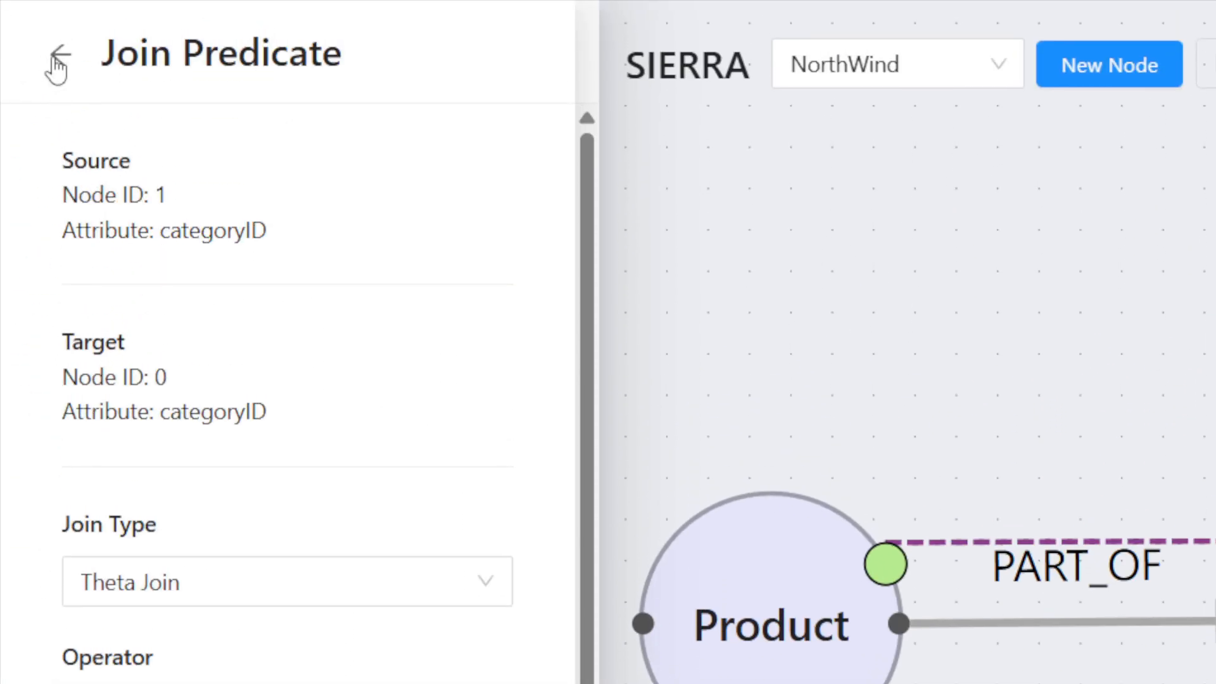
pyautogui.click(61, 42)
# Step: Add an OR clause to the Product node's DNF query and check node a's clause marker in the Join View
pyautogui.scroll(-3, 350, 371)
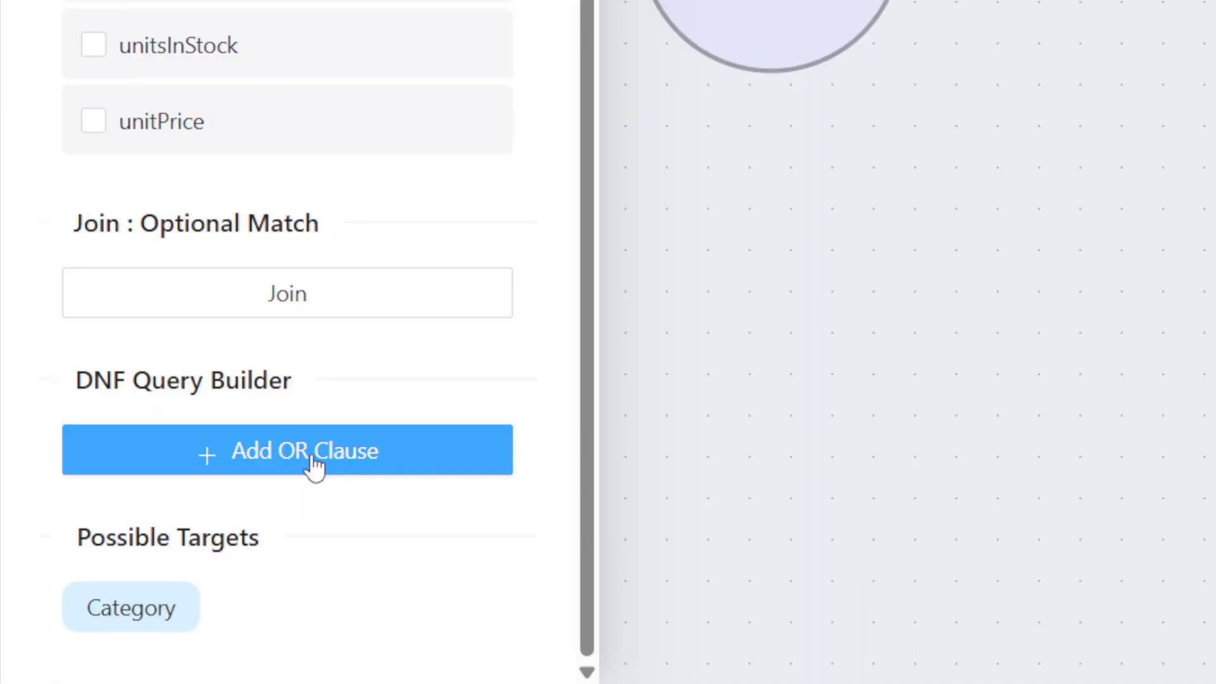
pyautogui.click(312, 458)
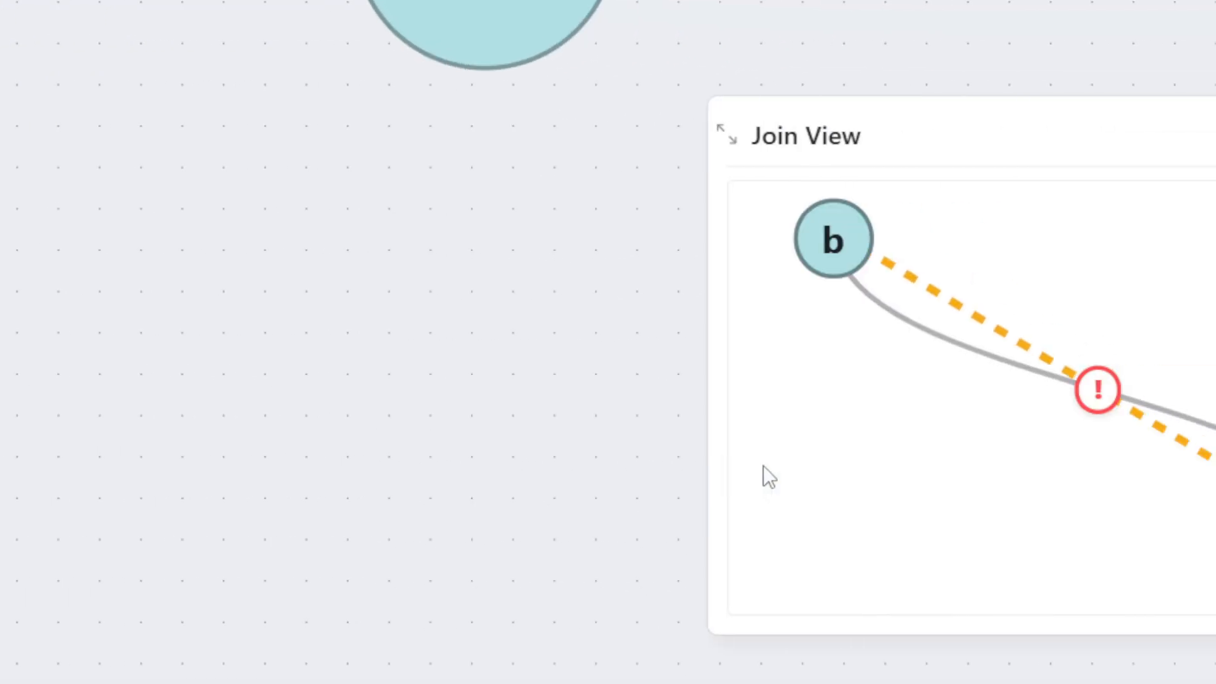
pyautogui.moveTo(713, 473); pyautogui.dragTo(769, 499)
pyautogui.scroll(-1, 770, 501)
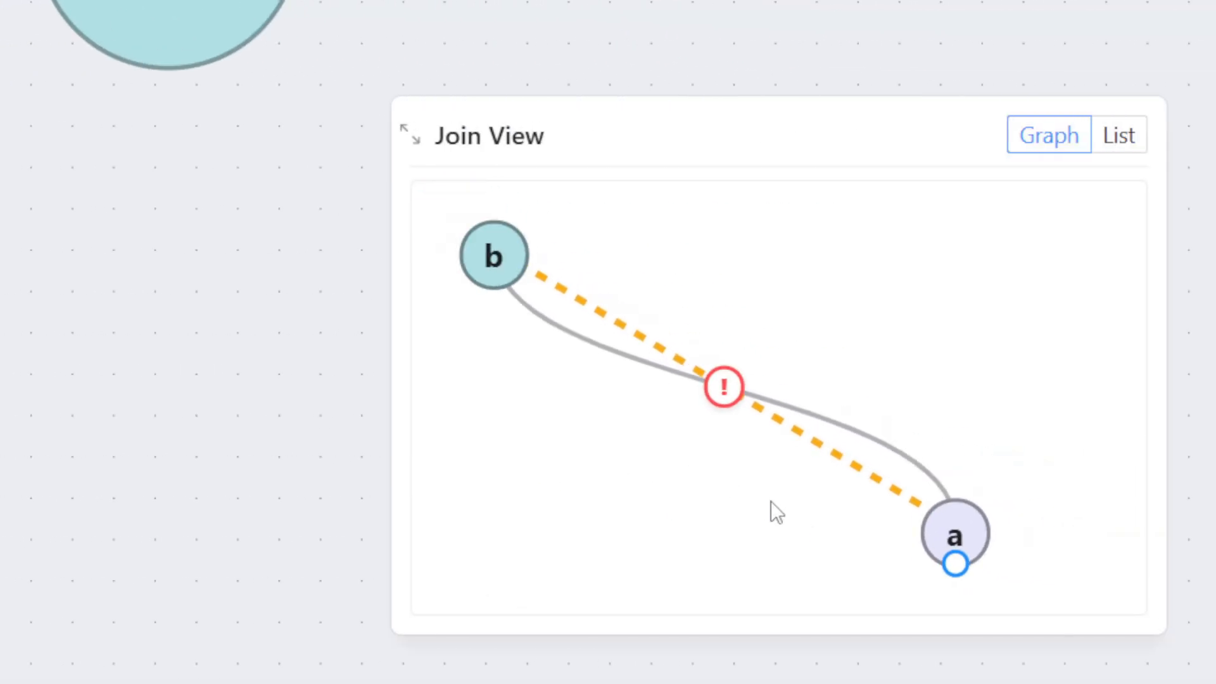
pyautogui.moveTo(953, 572)
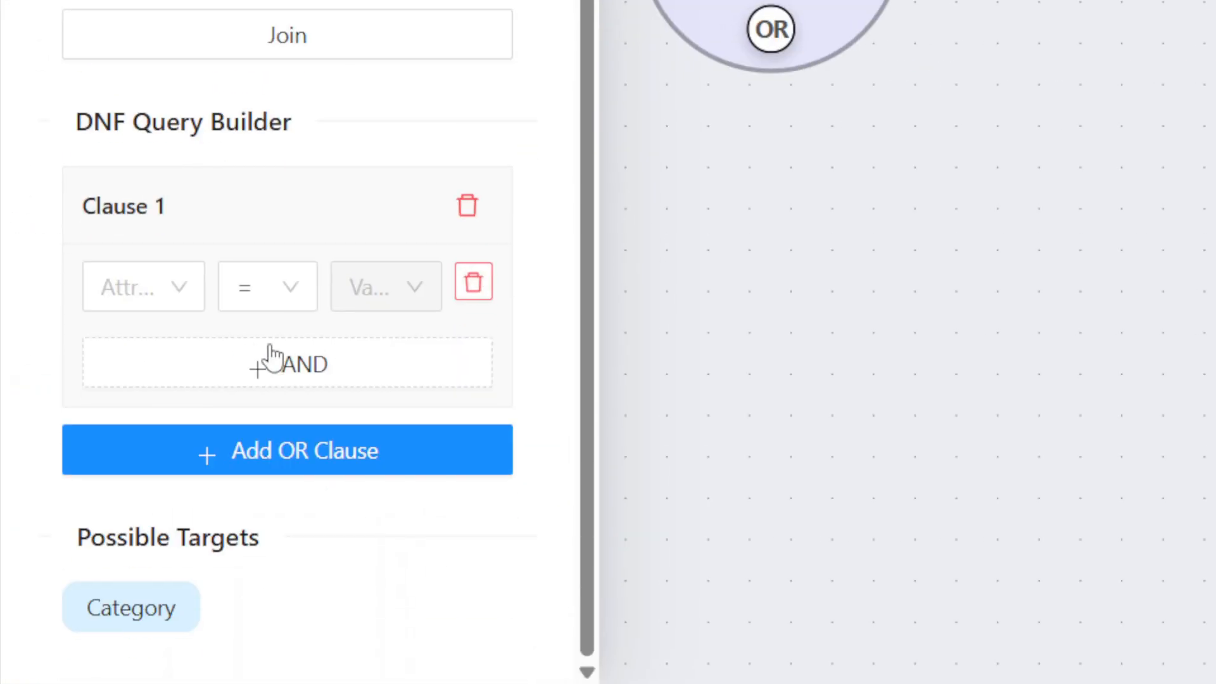
# Step: Set Clause 1 on Product to supplierID = 8 and check the condition on node a in the Join View
pyautogui.click(130, 339)
pyautogui.click(138, 126)
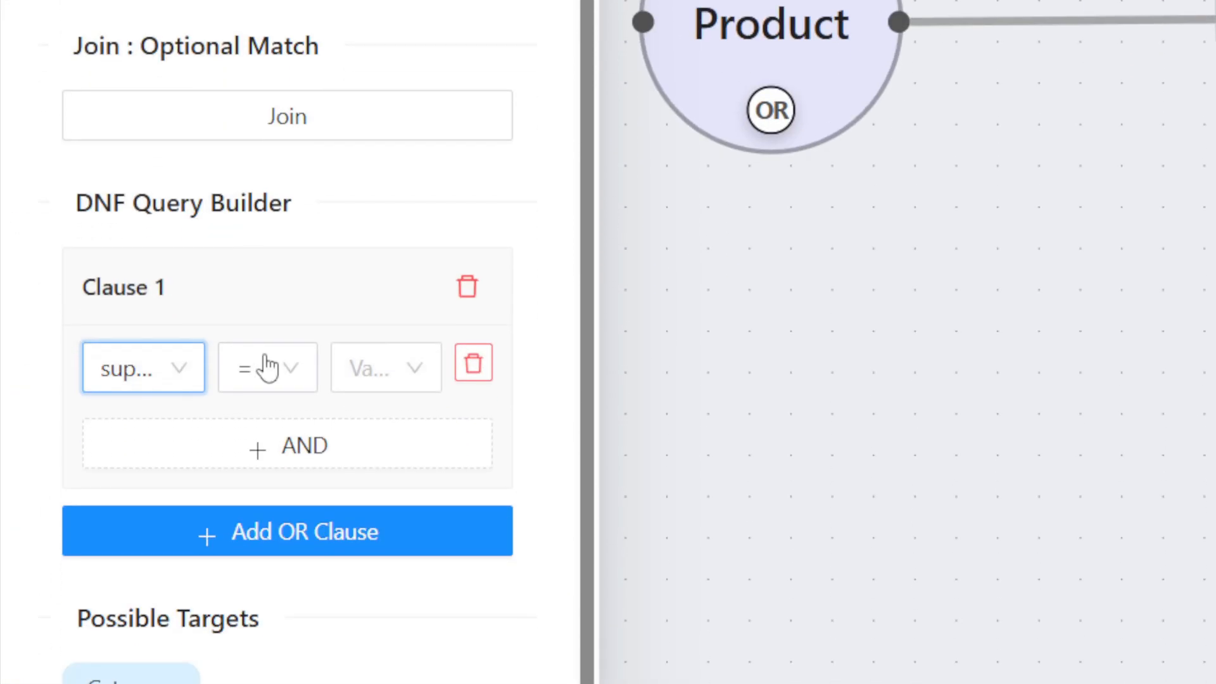
pyautogui.click(265, 388)
pyautogui.click(388, 389)
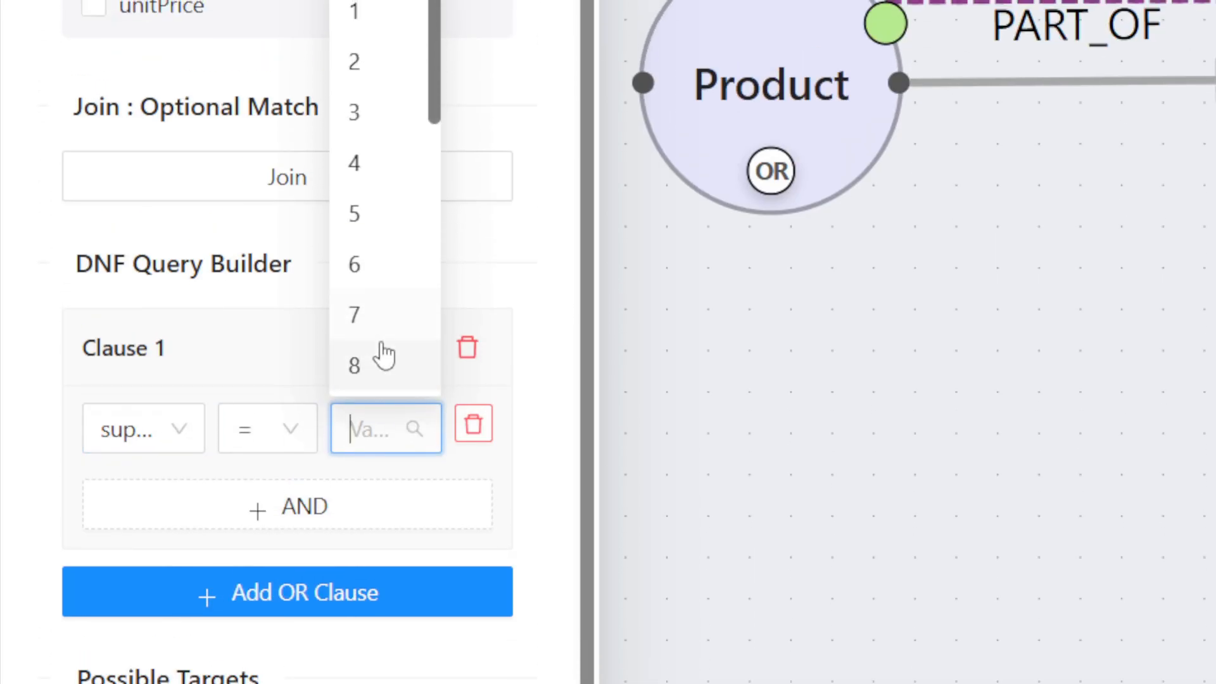
pyautogui.click(380, 276)
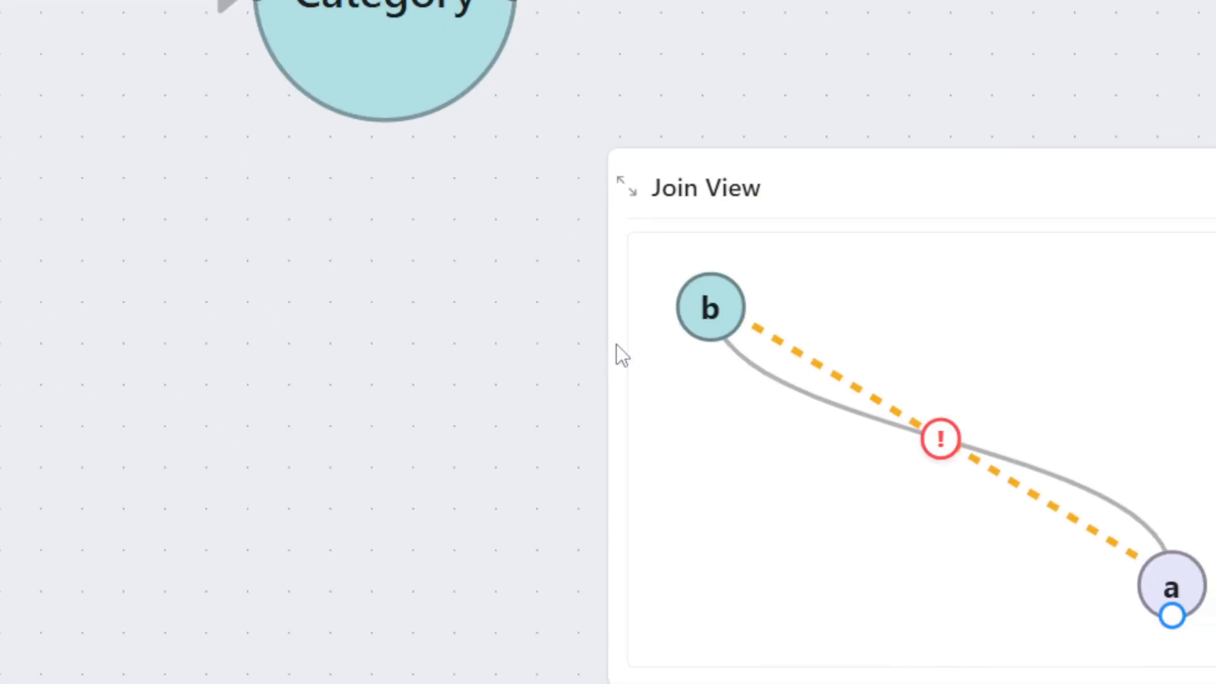
pyautogui.moveTo(914, 561)
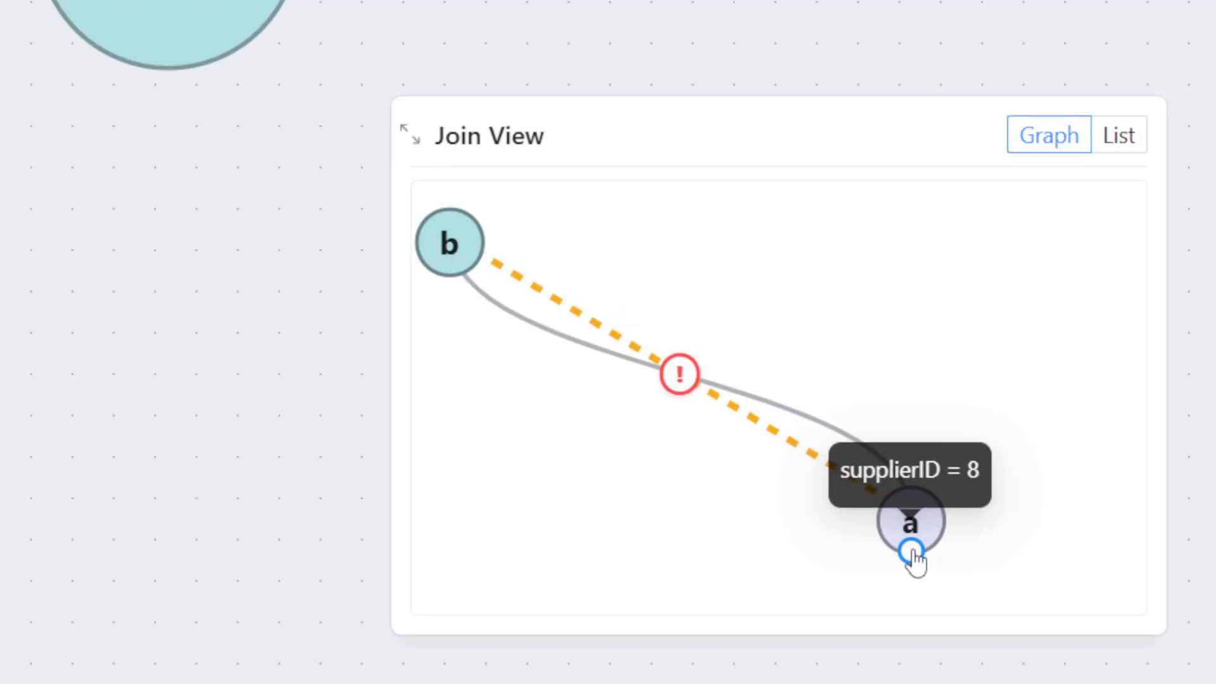
pyautogui.scroll(2, 915, 562)
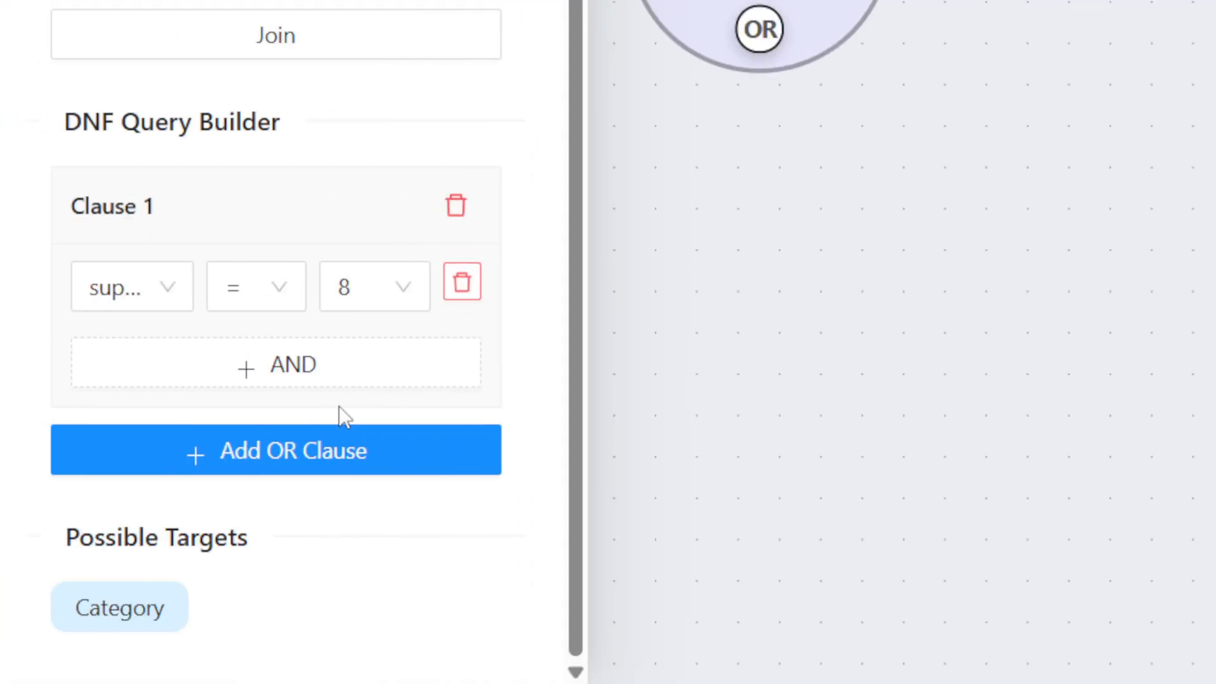
# Step: Add an AND condition to Product's Clause 1 with supplierID <> 8
pyautogui.click(331, 377)
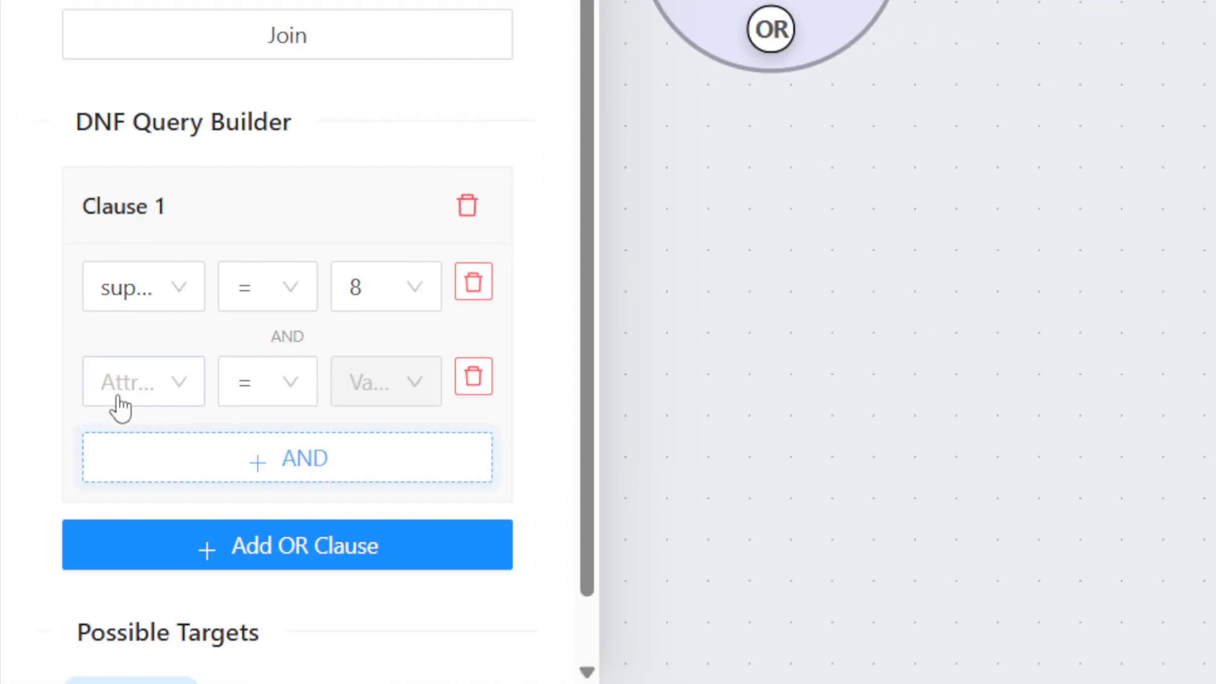
pyautogui.click(109, 389)
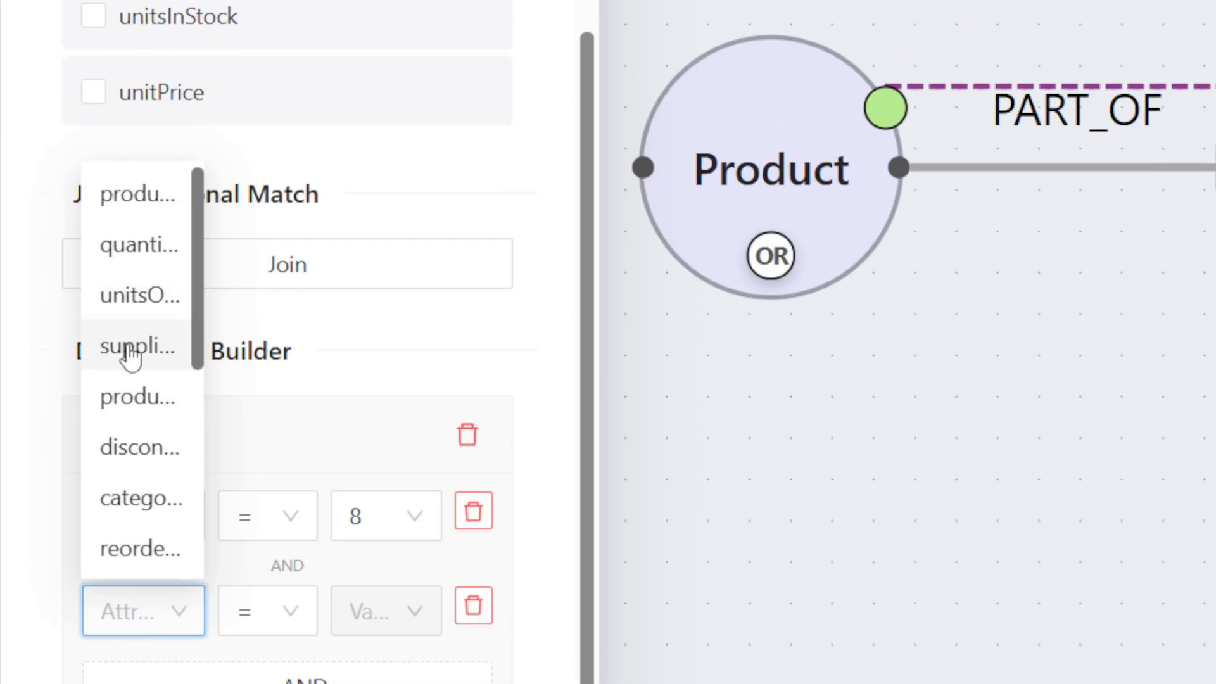
pyautogui.click(130, 269)
pyautogui.click(269, 538)
pyautogui.click(265, 316)
pyautogui.click(268, 420)
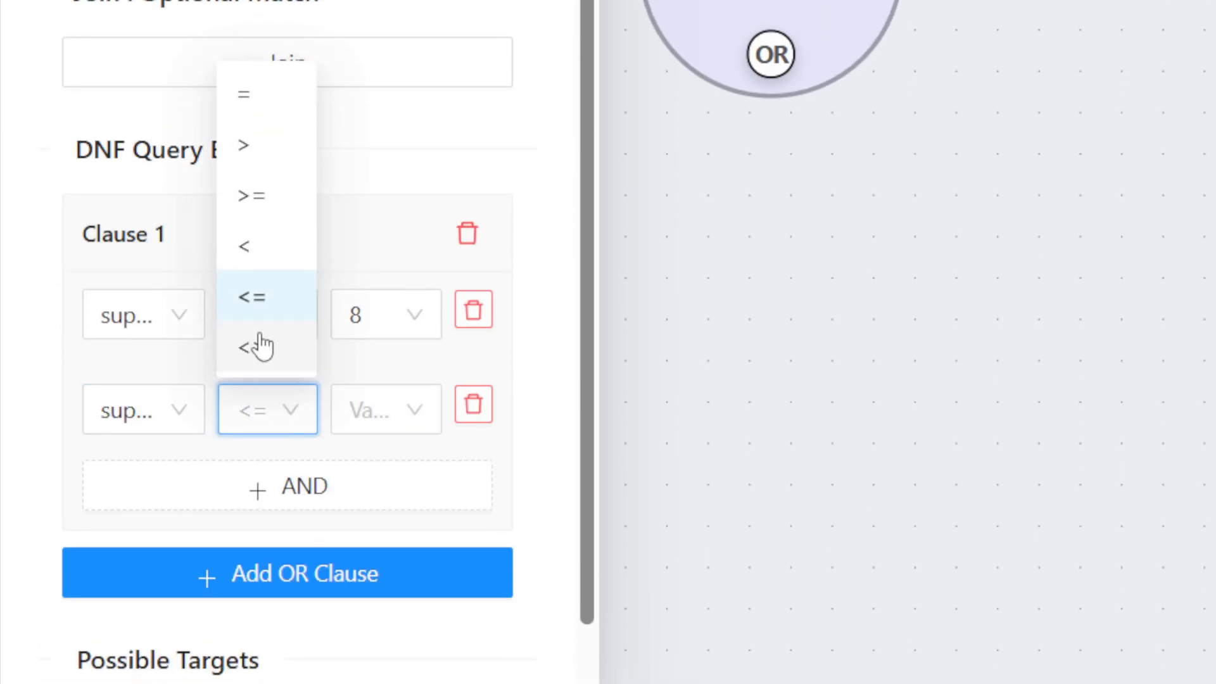
pyautogui.click(256, 356)
pyautogui.click(373, 420)
pyautogui.click(373, 357)
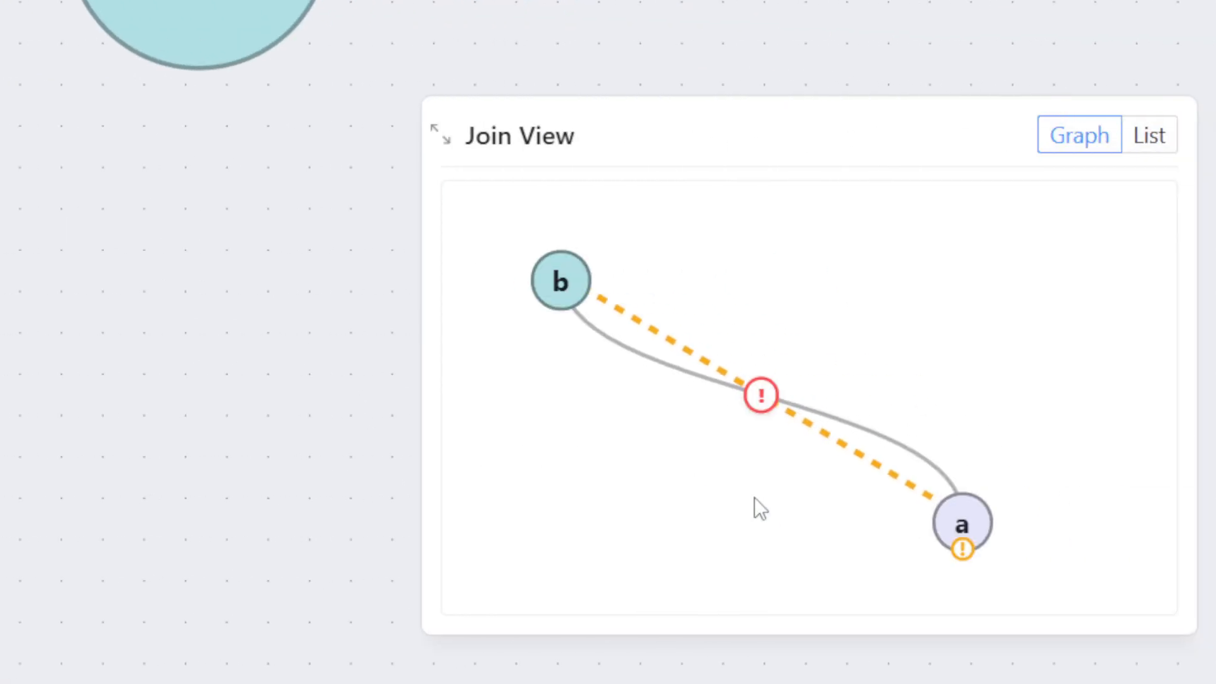
# Step: Examine the clause warning on node a in the Join View, along with the Cypher query and the join list
pyautogui.moveTo(935, 557)
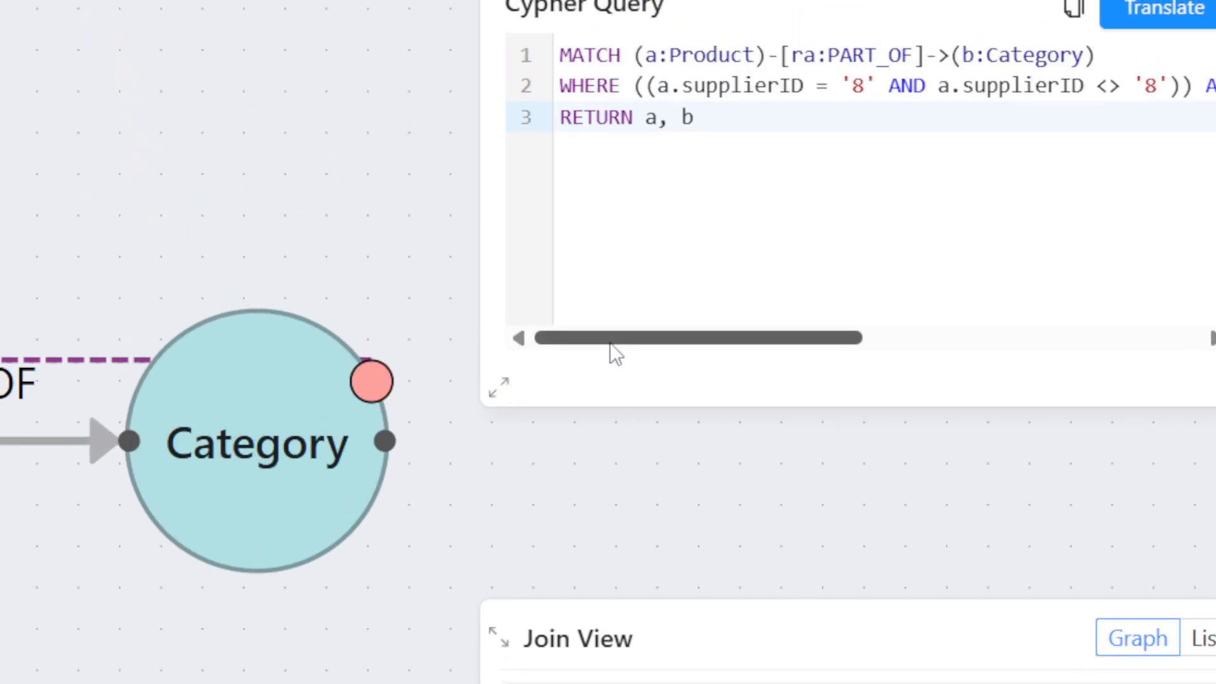
pyautogui.scroll(4, 914, 570)
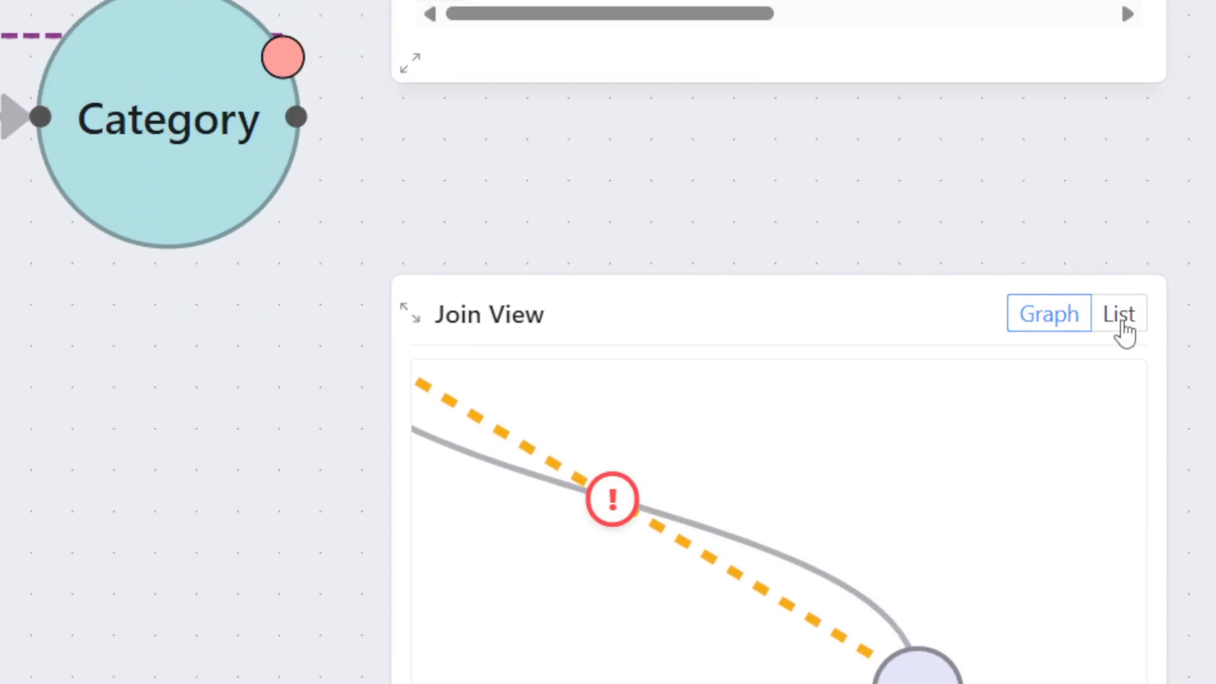
pyautogui.click(1120, 322)
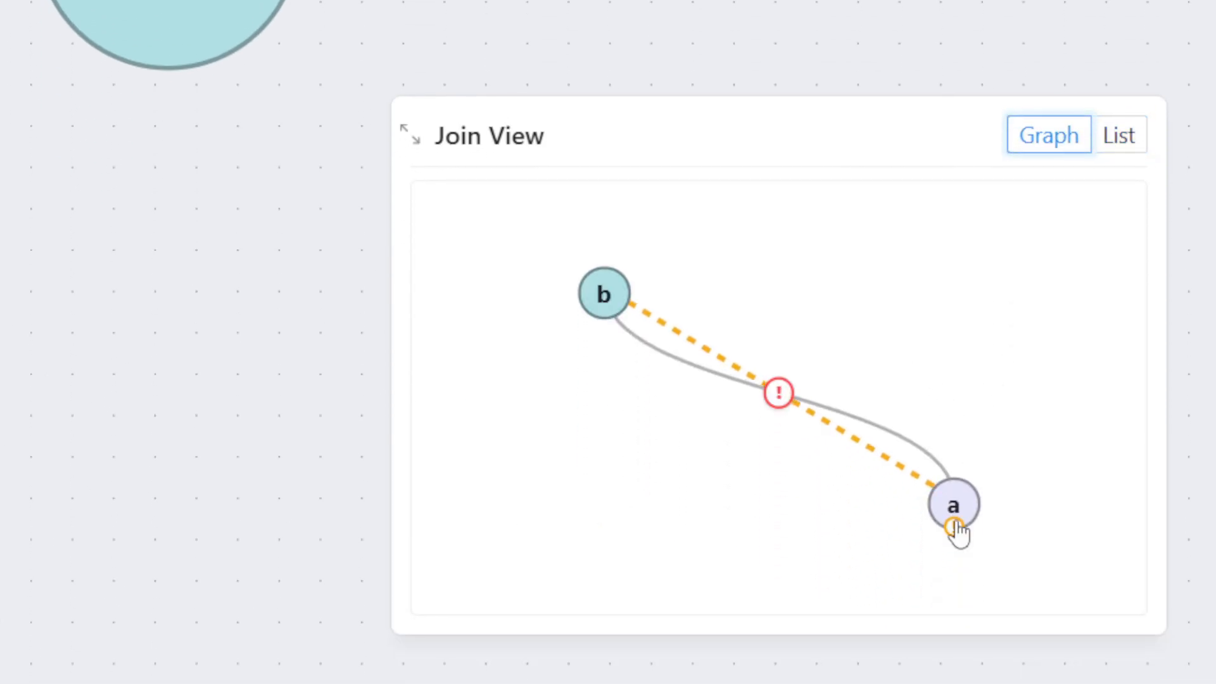
pyautogui.scroll(4, 953, 548)
pyautogui.moveTo(961, 521)
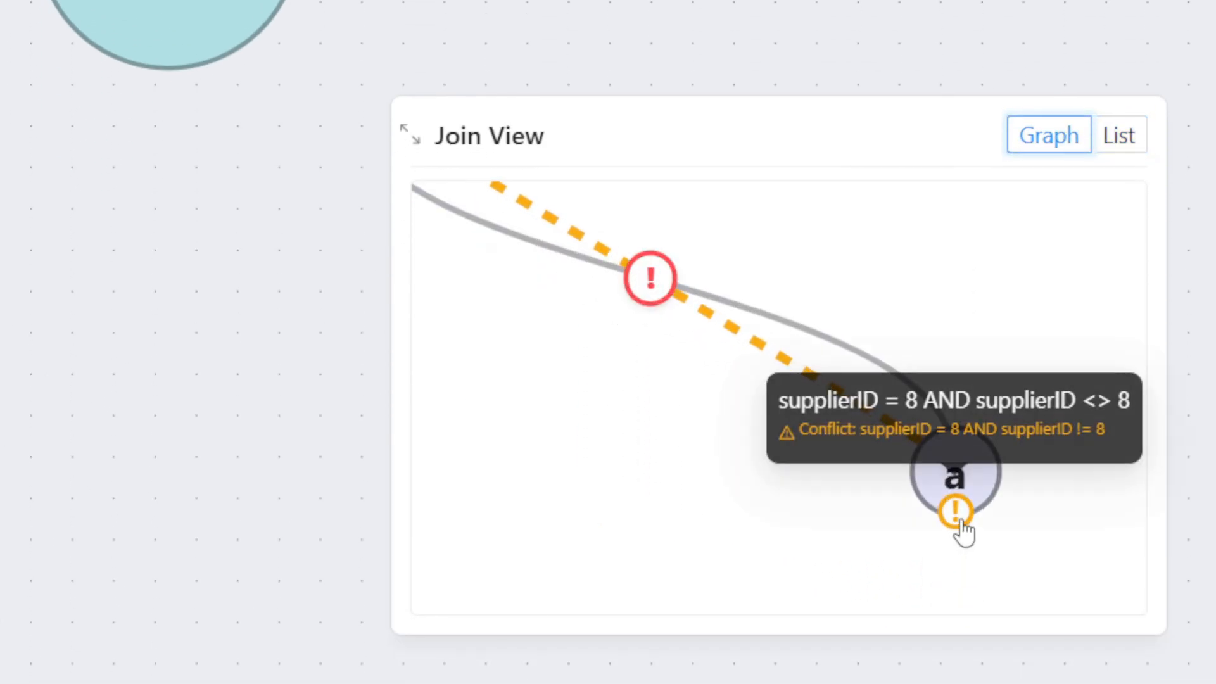
pyautogui.scroll(-5, 784, 481)
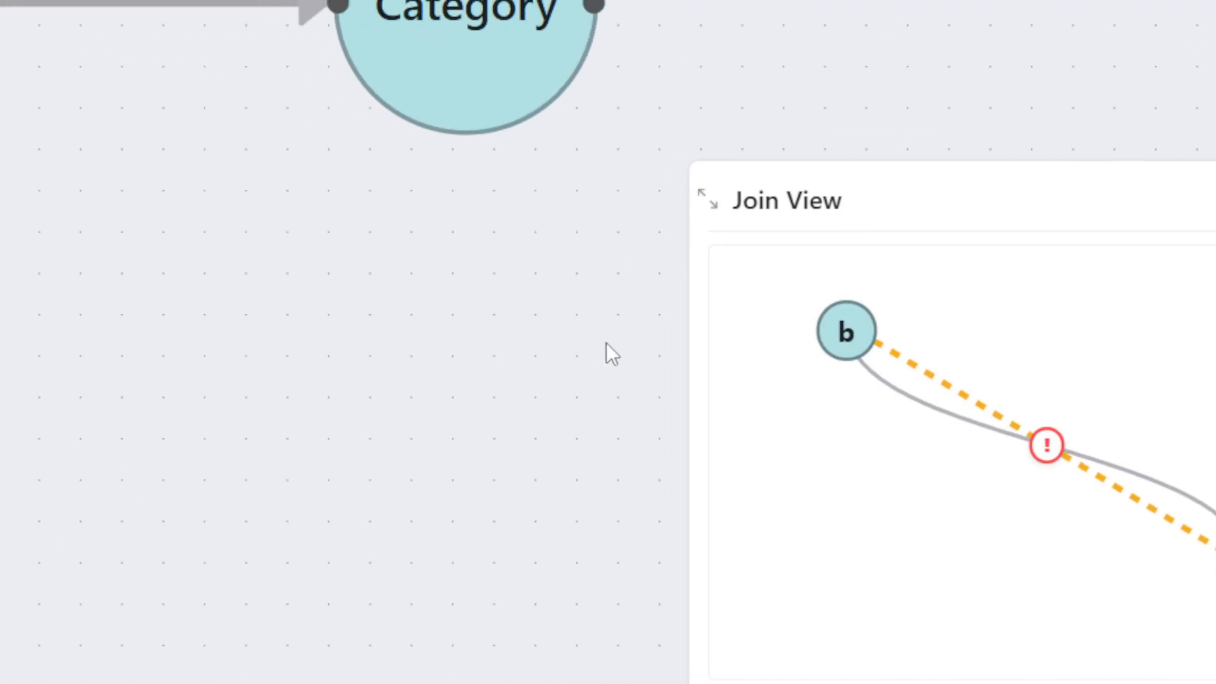